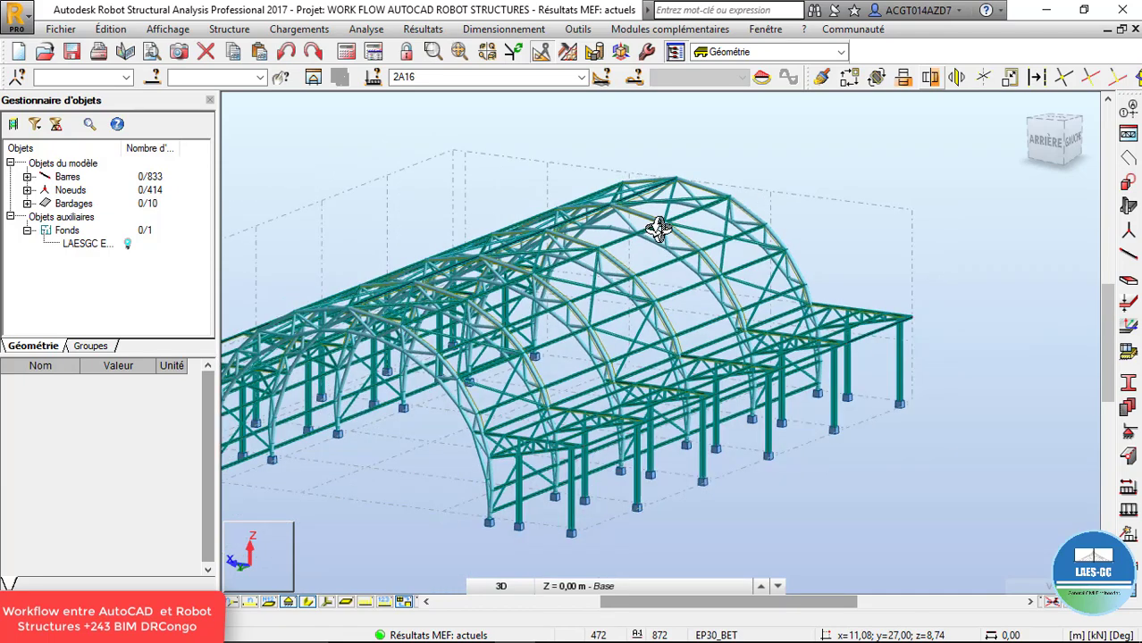
Display the Force Fz diagrams on the bars of the hall structure.
{"action": "left_click", "coordinate": [446, 32]}
{"action": "left_click", "coordinate": [536, 89]}
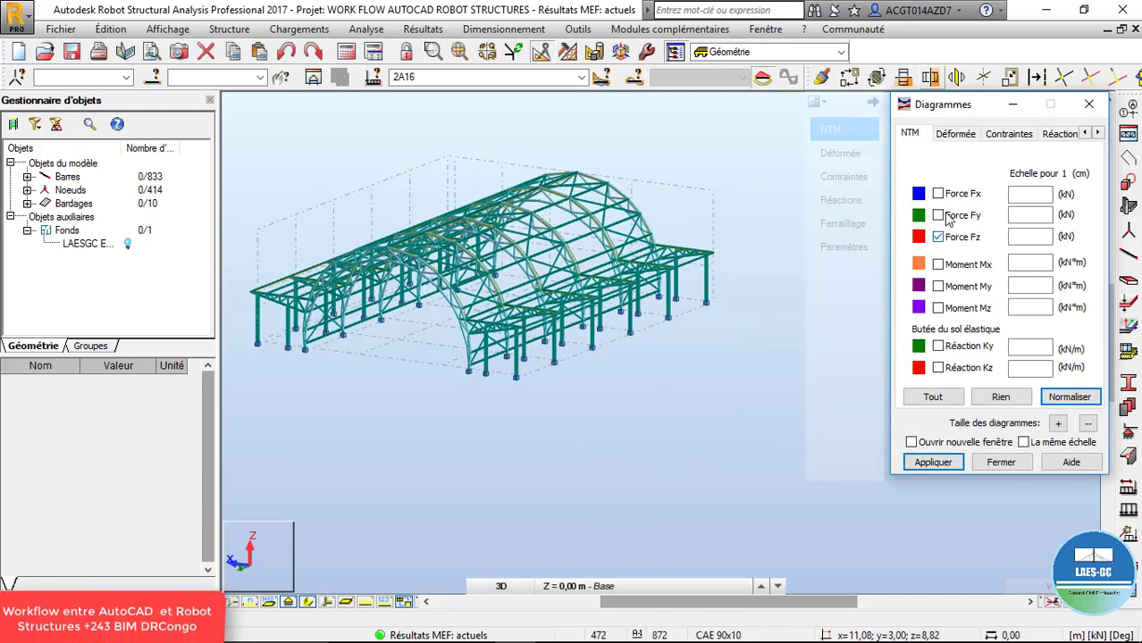
{"action": "left_click", "coordinate": [933, 462]}
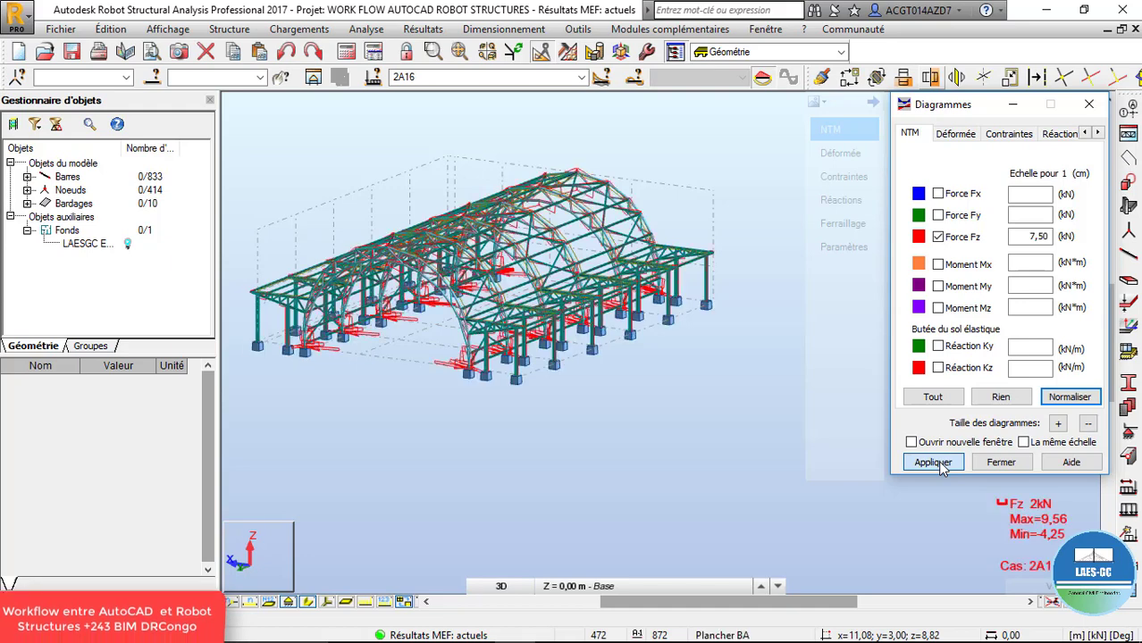
Show the structure in the XZ plane at Y = 0,00 m.
{"action": "right_click", "coordinate": [560, 161]}
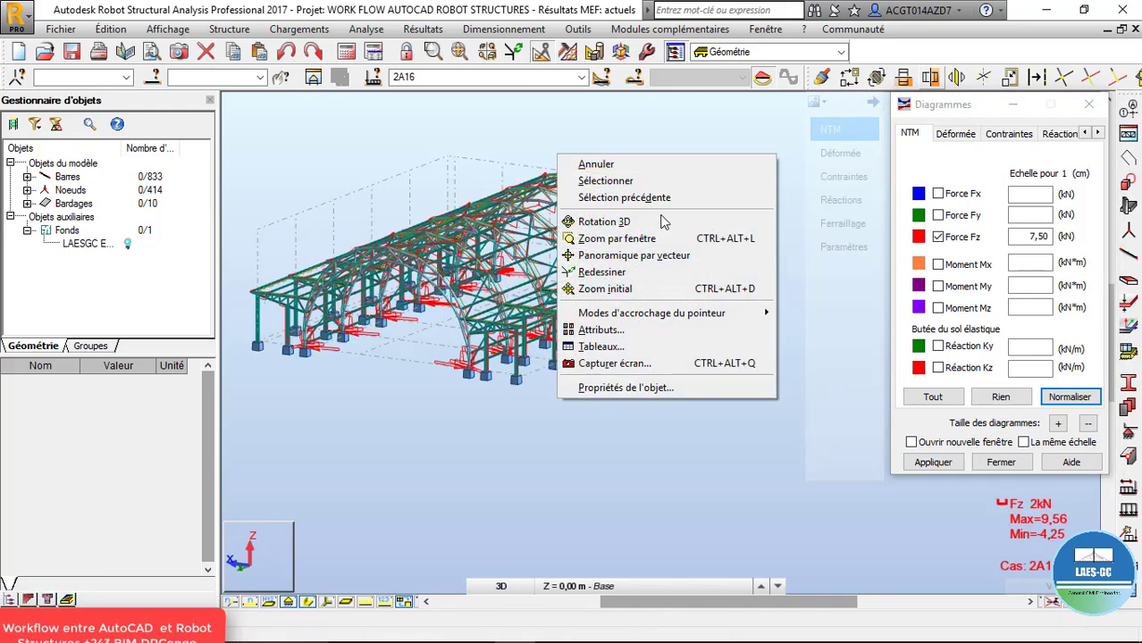
{"action": "left_click", "coordinate": [508, 586]}
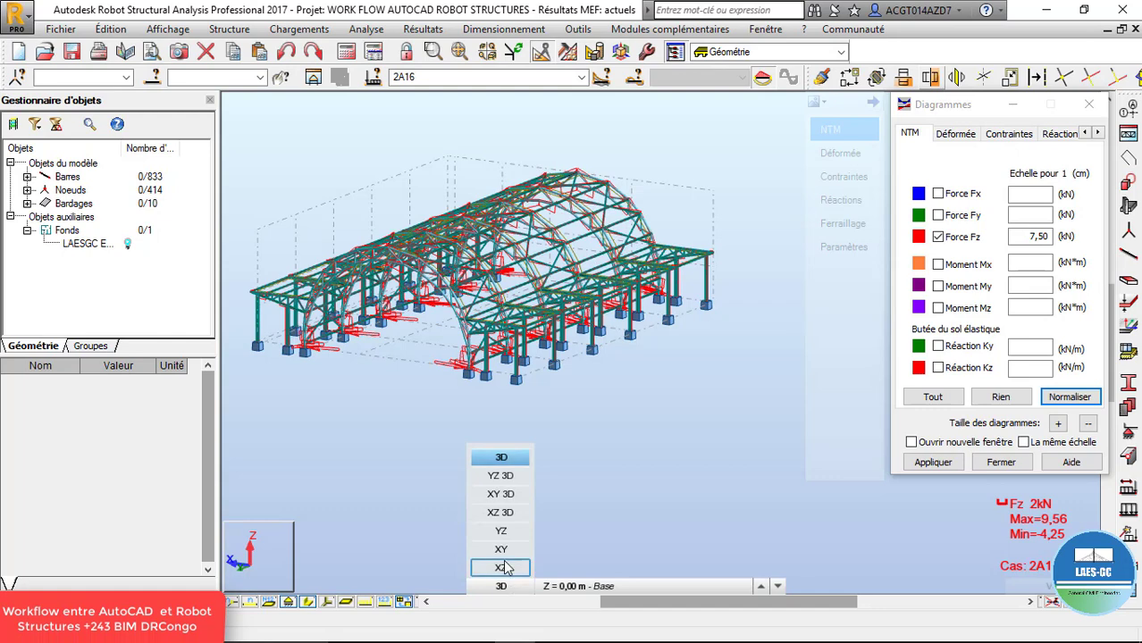
{"action": "left_click", "coordinate": [503, 568]}
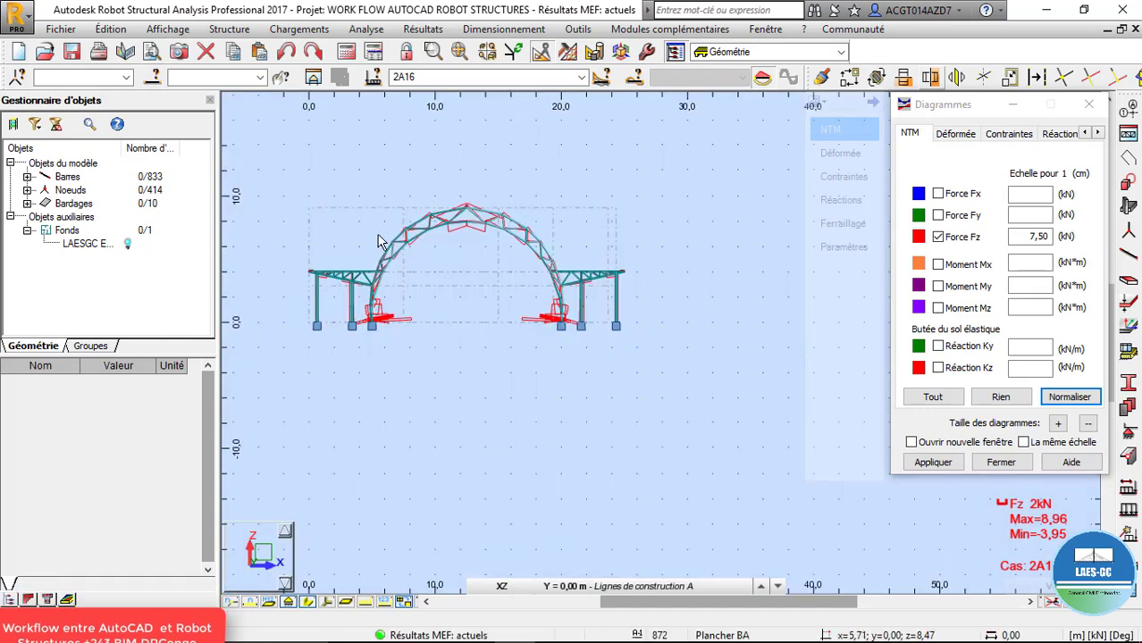
Check the diagrams in the YZ plane at X = 0,00 m and return to the XZ plane.
{"action": "left_click", "coordinate": [499, 588]}
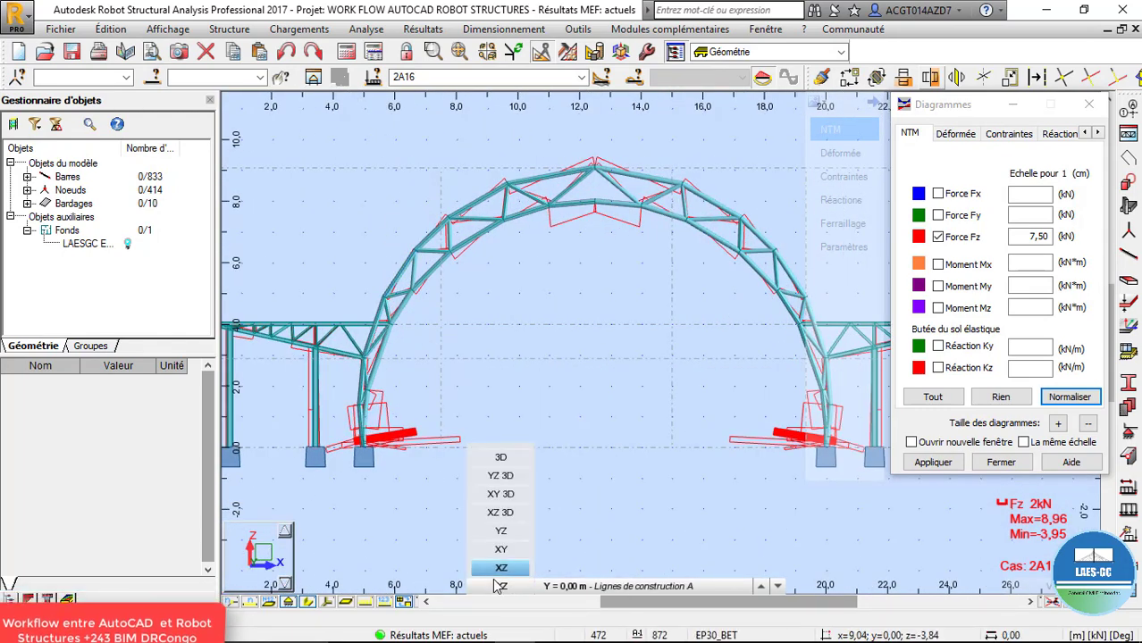
{"action": "left_click", "coordinate": [502, 531]}
{"action": "scroll", "coordinate": [375, 257], "scroll_direction": "down", "scroll_amount": 2}
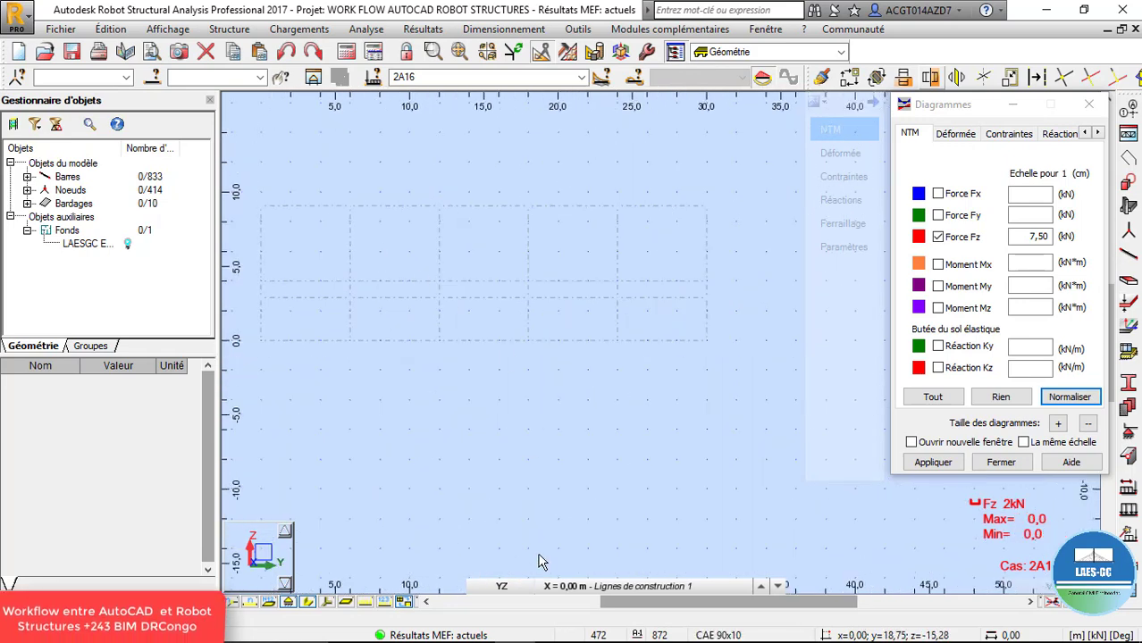
{"action": "left_click", "coordinate": [501, 587]}
{"action": "left_click", "coordinate": [502, 567]}
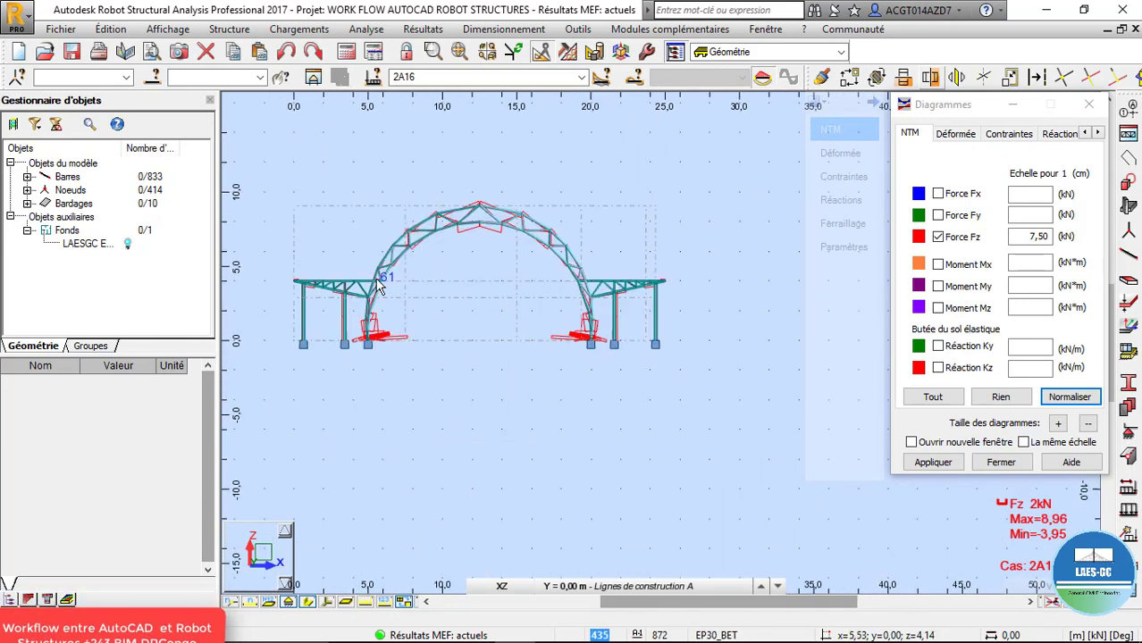
Set the diagrams to show value descriptions at local extremes with uniform filling, and apply the settings.
{"action": "scroll", "coordinate": [390, 280], "scroll_direction": "up", "scroll_amount": 5}
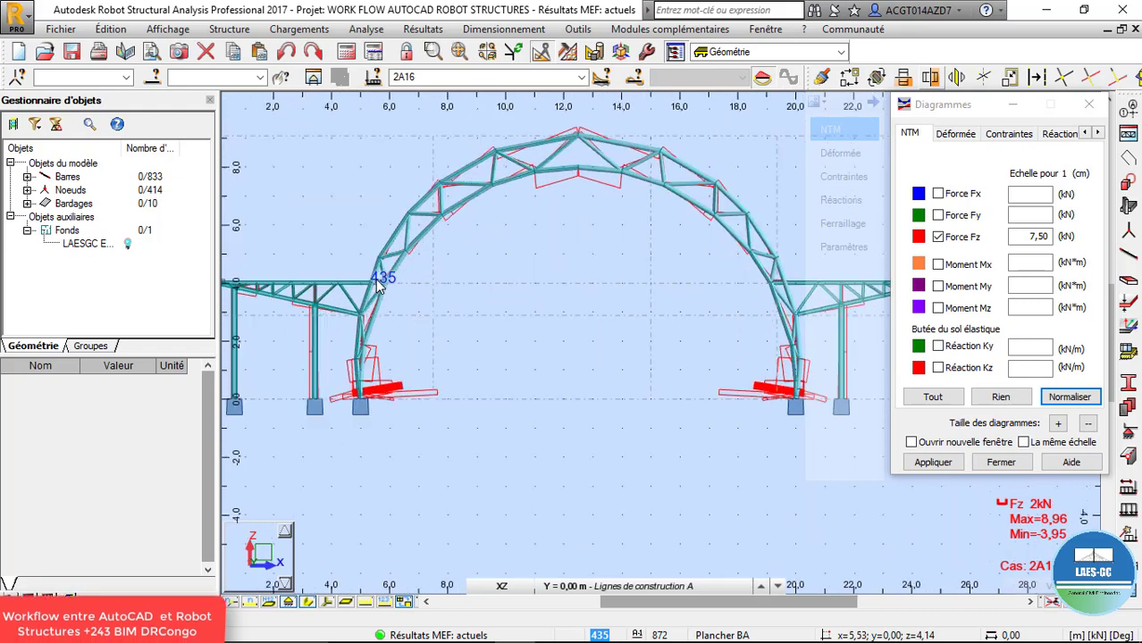
{"action": "left_click", "coordinate": [844, 246]}
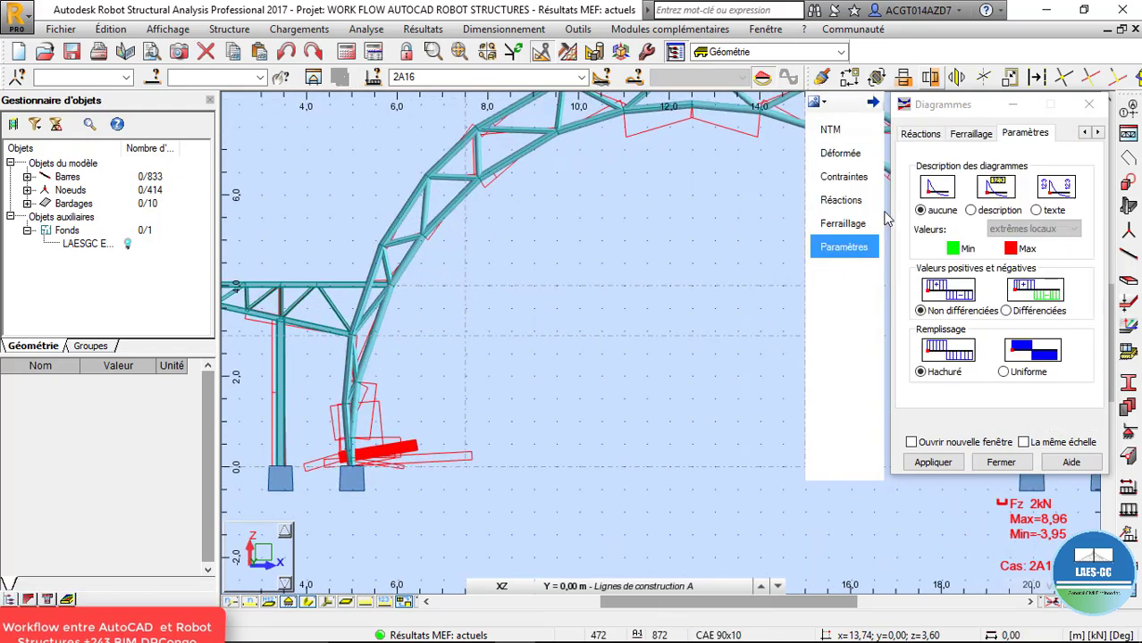
{"action": "left_click", "coordinate": [973, 210]}
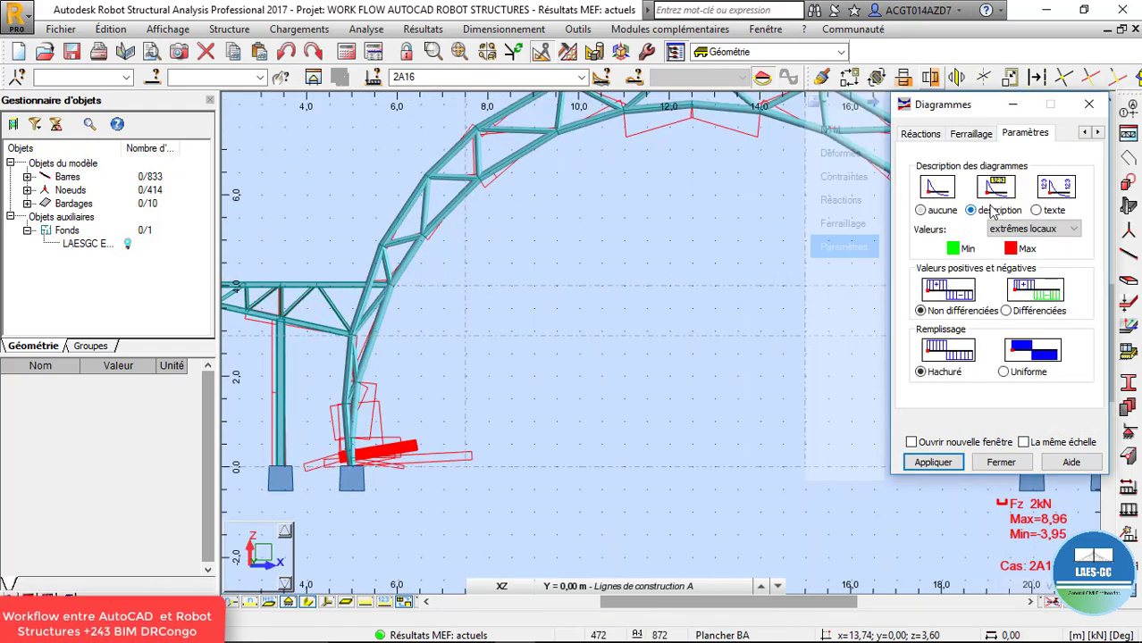
{"action": "left_click", "coordinate": [949, 462]}
{"action": "scroll", "coordinate": [413, 382], "scroll_direction": "down", "scroll_amount": 3}
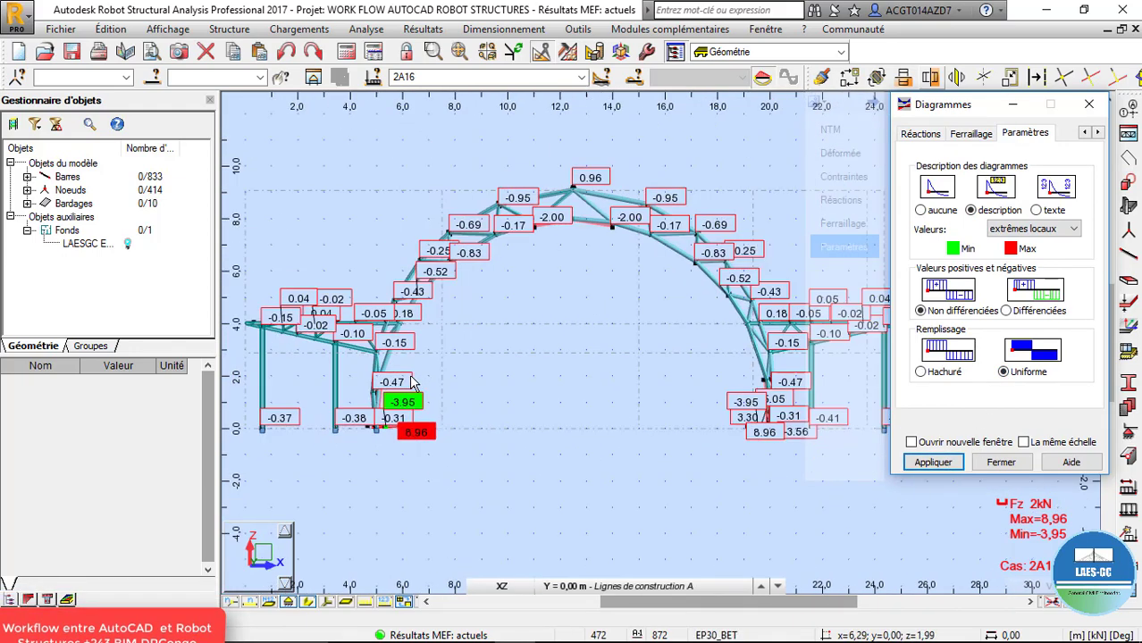
Replace the Force Fz diagrams with the Force Fy diagrams on the XZ frame.
{"action": "left_click", "coordinate": [844, 130]}
{"action": "left_click", "coordinate": [953, 240]}
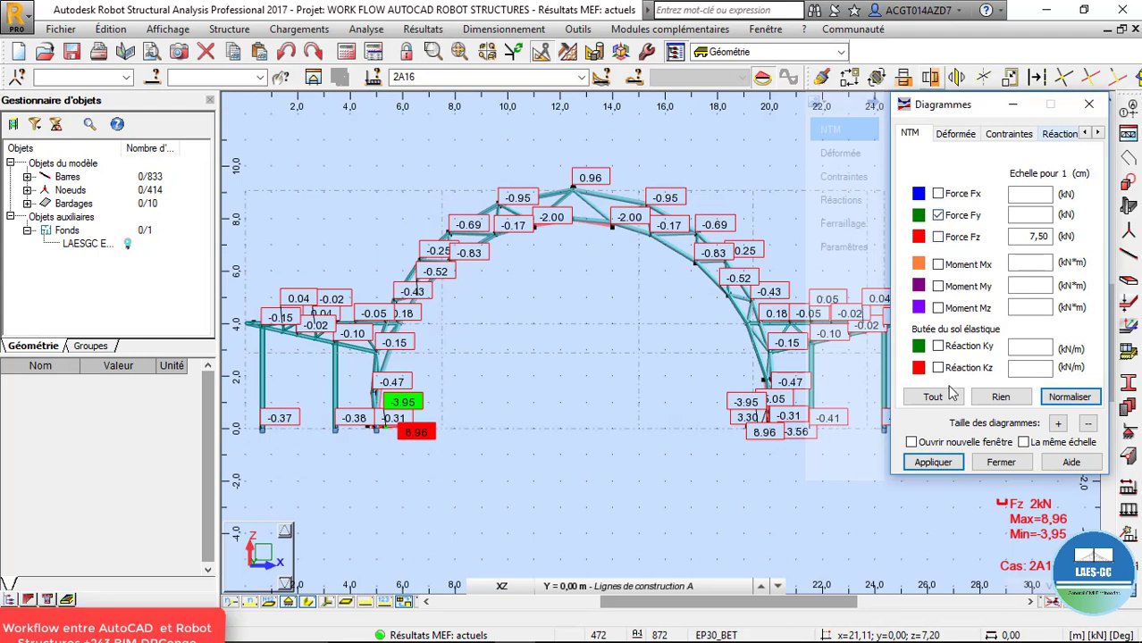
{"action": "left_click", "coordinate": [935, 463]}
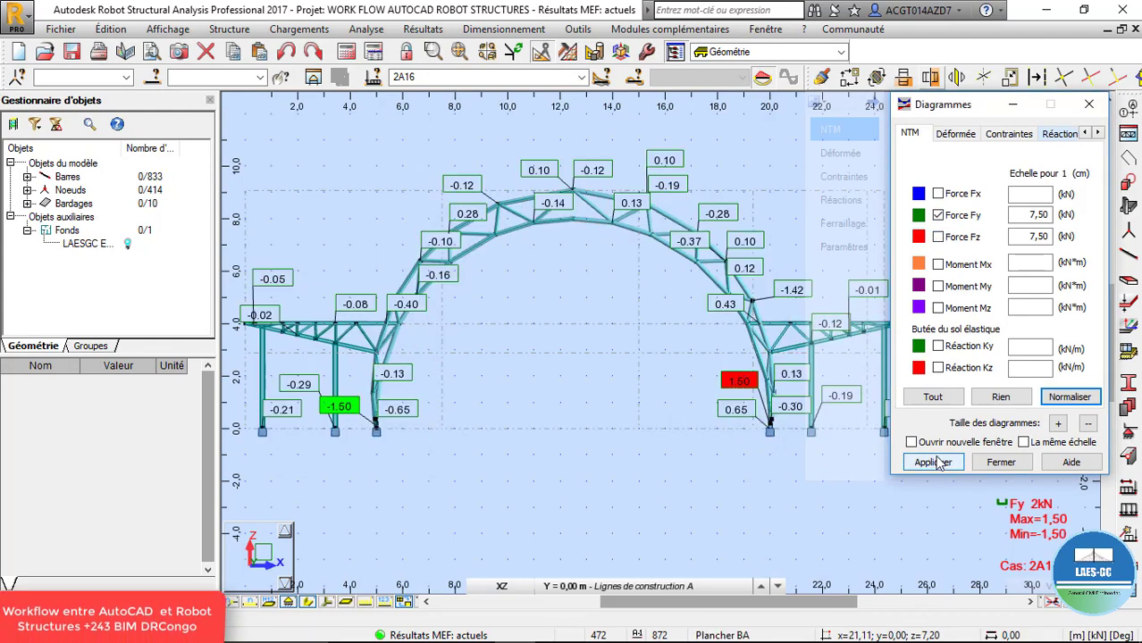
Rotate the structure into a 3D view to inspect the labelled Fy values on the front frame.
{"action": "right_click", "coordinate": [630, 158]}
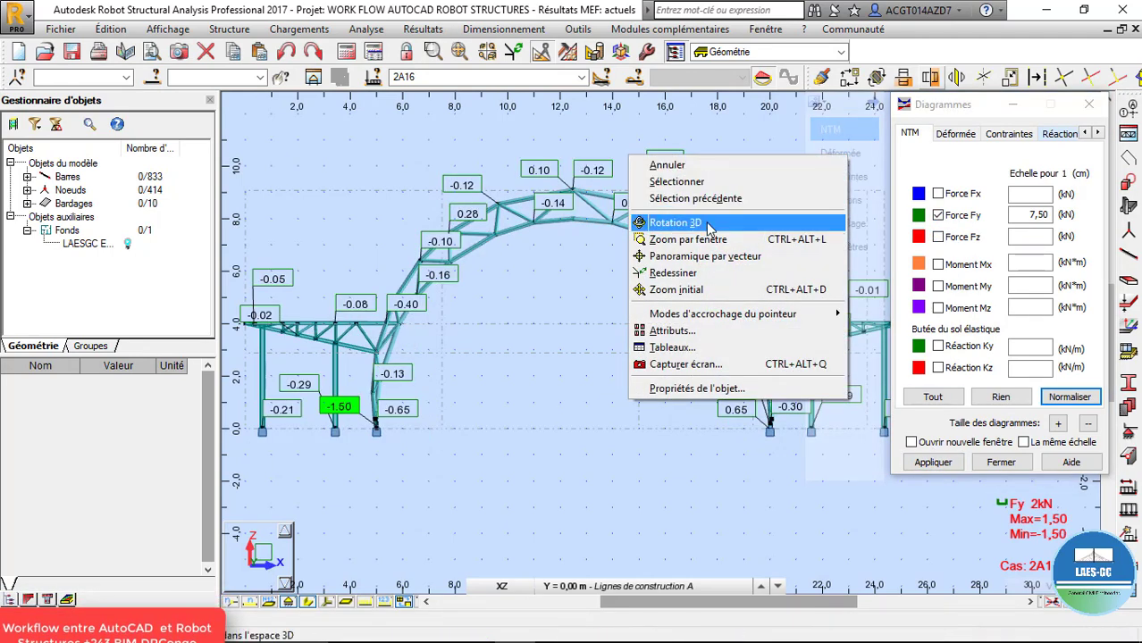
{"action": "left_click", "coordinate": [707, 224]}
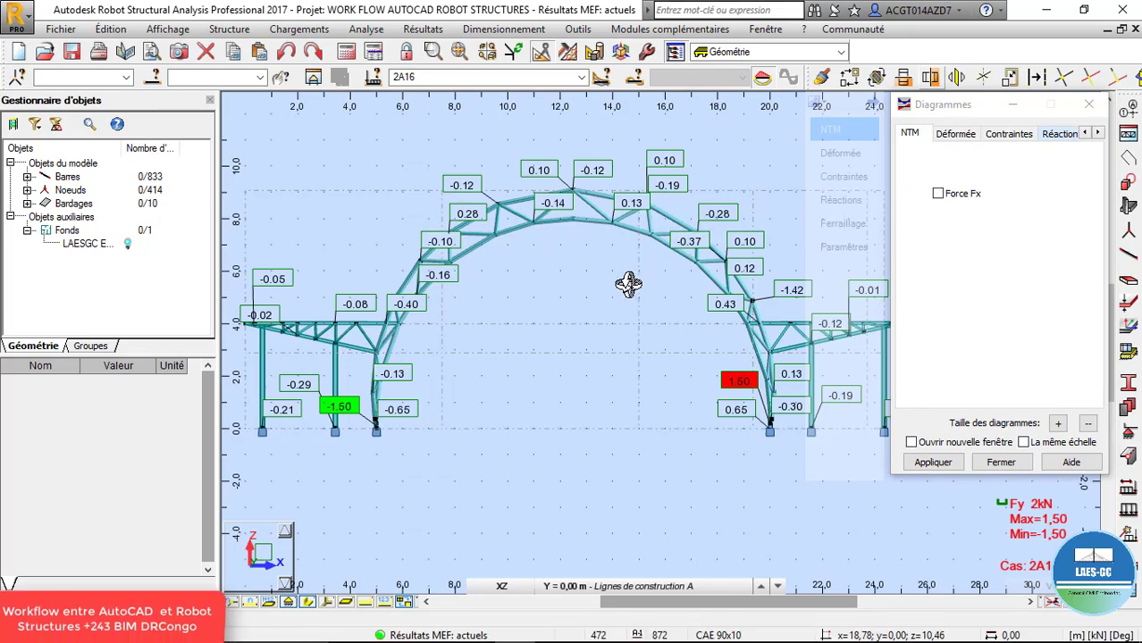
{"action": "left_click_drag", "start_coordinate": [630, 285], "coordinate": [569, 288]}
{"action": "scroll", "coordinate": [545, 265], "scroll_direction": "down", "scroll_amount": 4}
{"action": "scroll", "coordinate": [559, 313], "scroll_direction": "up", "scroll_amount": 4}
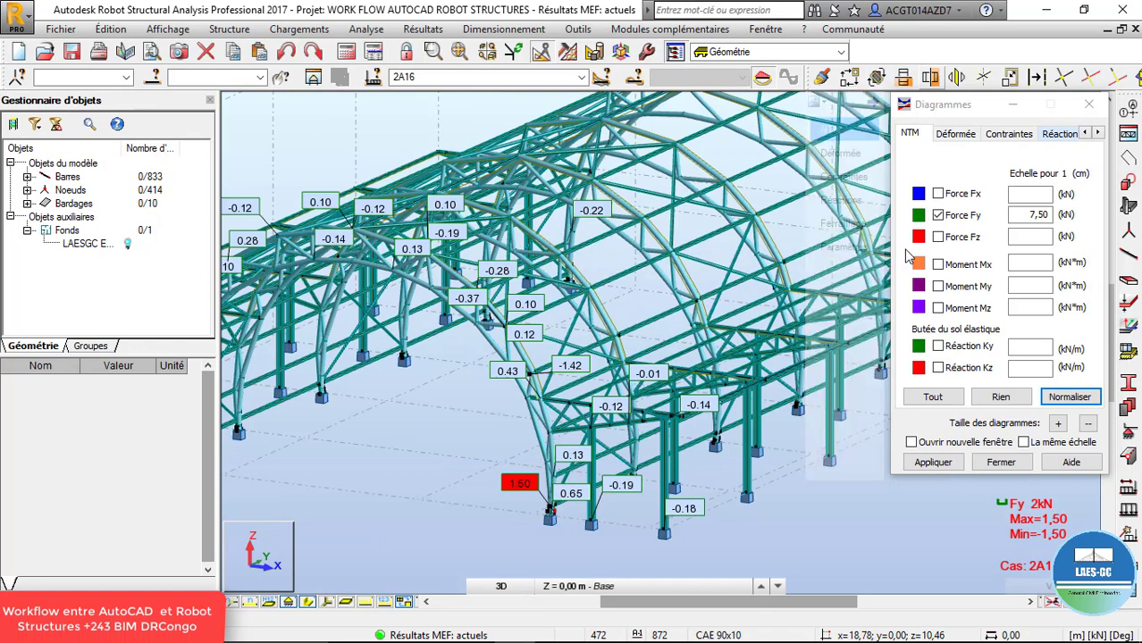
Display the Force Fx diagrams instead of Fy and inspect them on the whole structure in 3D.
{"action": "left_click", "coordinate": [944, 217]}
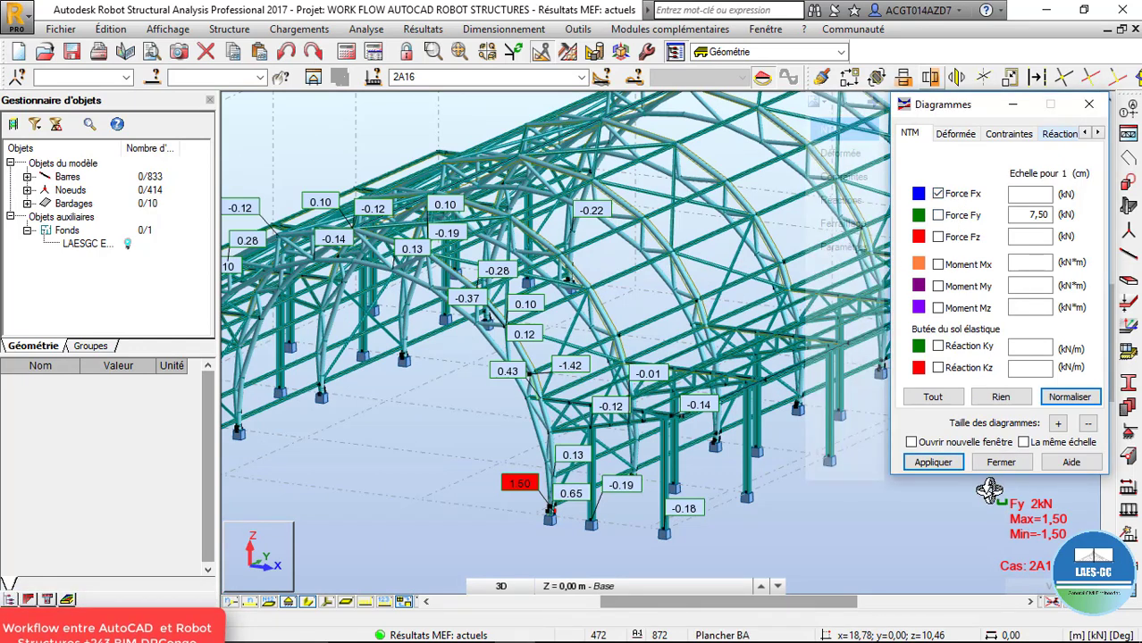
{"action": "left_click", "coordinate": [933, 462]}
{"action": "mouse_move", "coordinate": [581, 338]}
{"action": "left_mouse_down"}
{"action": "mouse_move", "coordinate": [588, 302]}
{"action": "mouse_move", "coordinate": [619, 286]}
{"action": "mouse_move", "coordinate": [619, 311]}
{"action": "mouse_move", "coordinate": [595, 322]}
{"action": "left_mouse_up"}
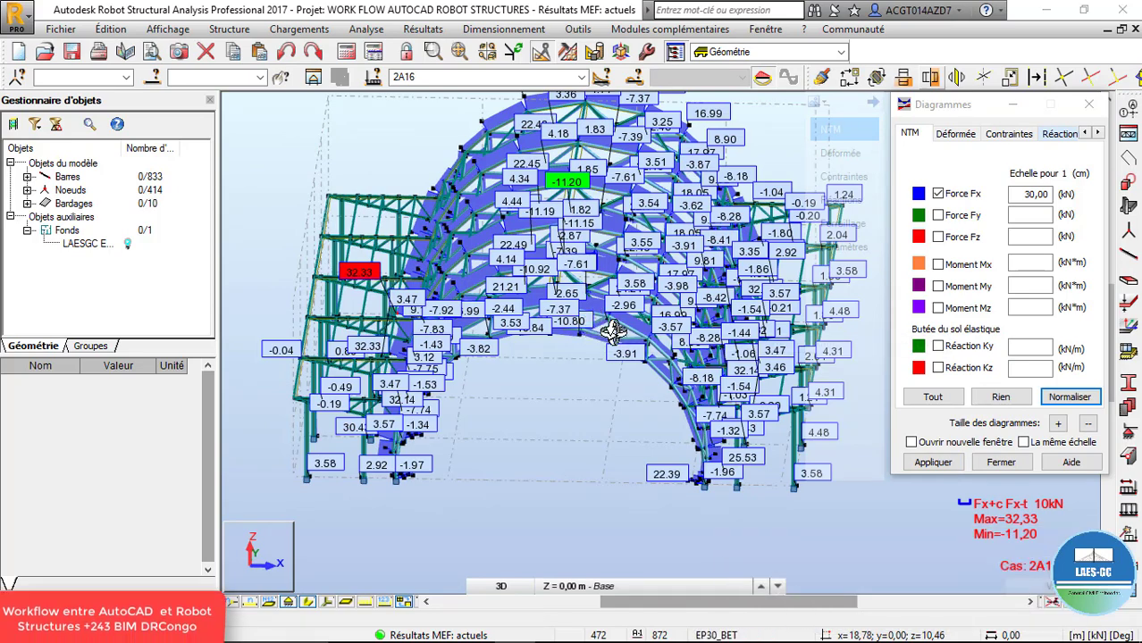
{"action": "left_click_drag", "start_coordinate": [613, 329], "coordinate": [590, 358]}
Examine the Force Fx values along the arch, its supports and the side canopy in the XZ plane.
{"action": "left_click", "coordinate": [502, 586]}
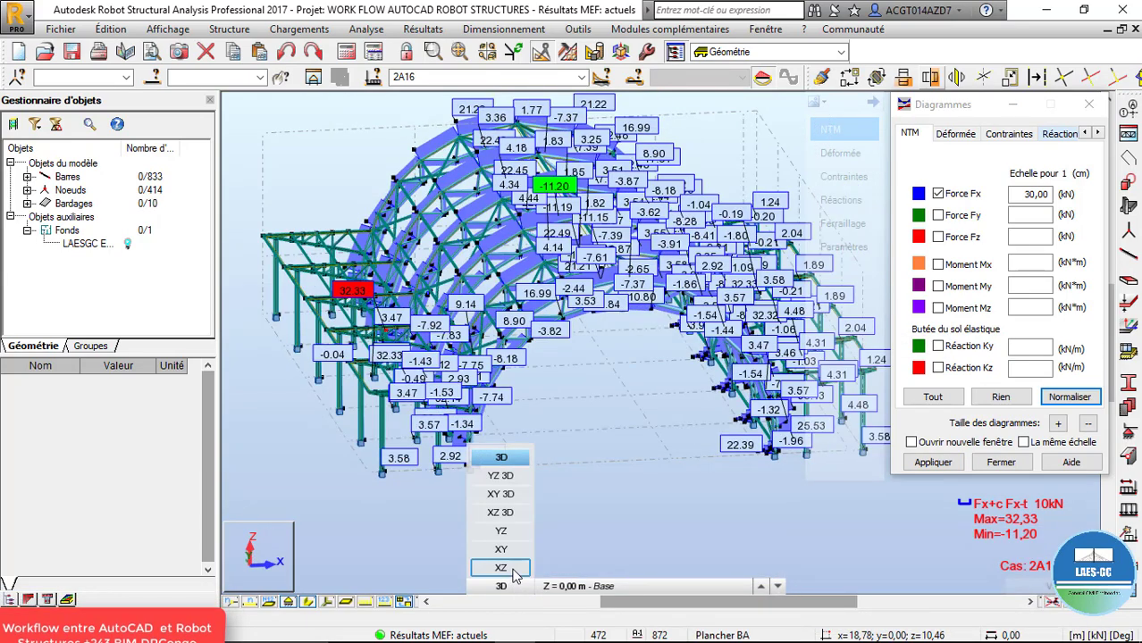
{"action": "left_click", "coordinate": [502, 568]}
{"action": "scroll", "coordinate": [589, 182], "scroll_direction": "up", "scroll_amount": 4}
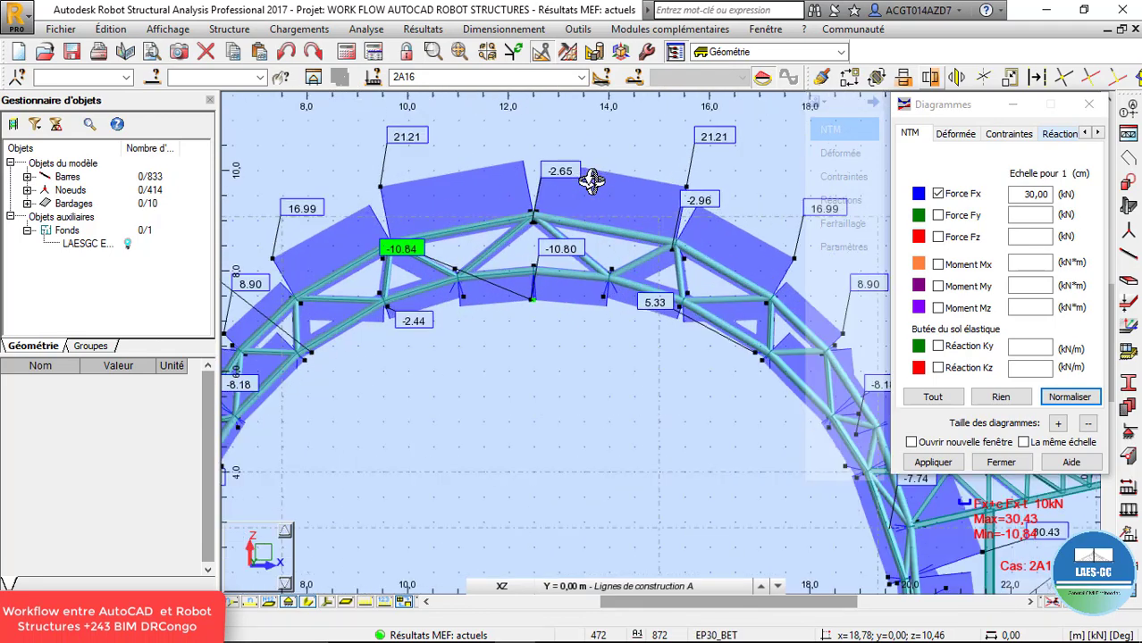
{"action": "scroll", "coordinate": [591, 181], "scroll_direction": "down", "scroll_amount": 3}
{"action": "scroll", "coordinate": [536, 193], "scroll_direction": "up", "scroll_amount": 2}
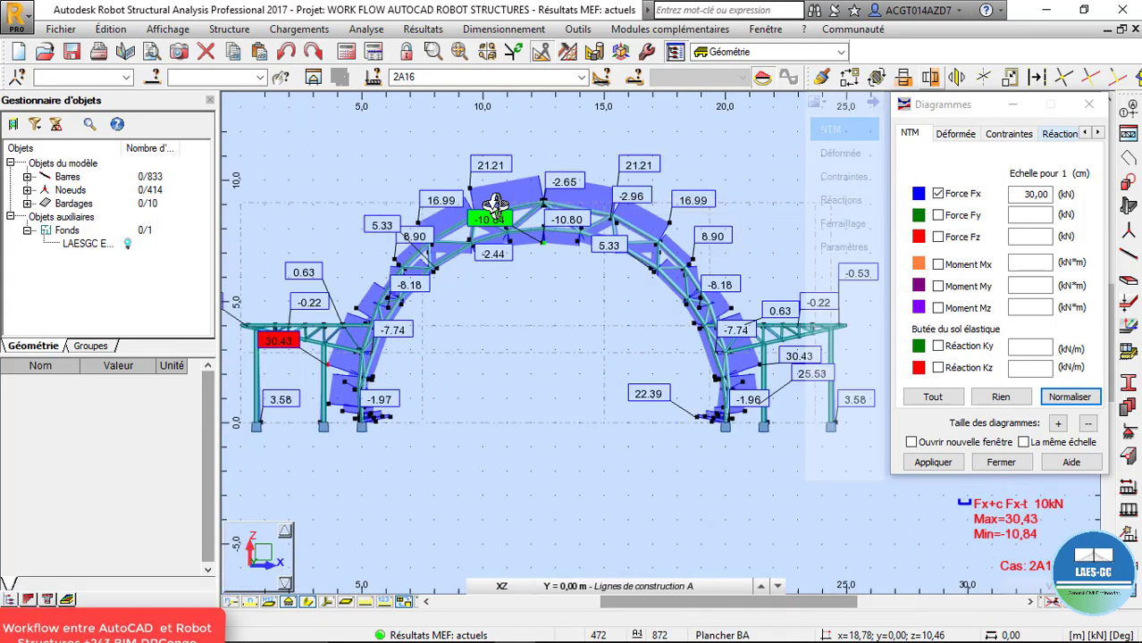
{"action": "scroll", "coordinate": [512, 204], "scroll_direction": "down", "scroll_amount": 3}
{"action": "scroll", "coordinate": [342, 281], "scroll_direction": "up", "scroll_amount": 4}
{"action": "scroll", "coordinate": [343, 284], "scroll_direction": "down", "scroll_amount": 3}
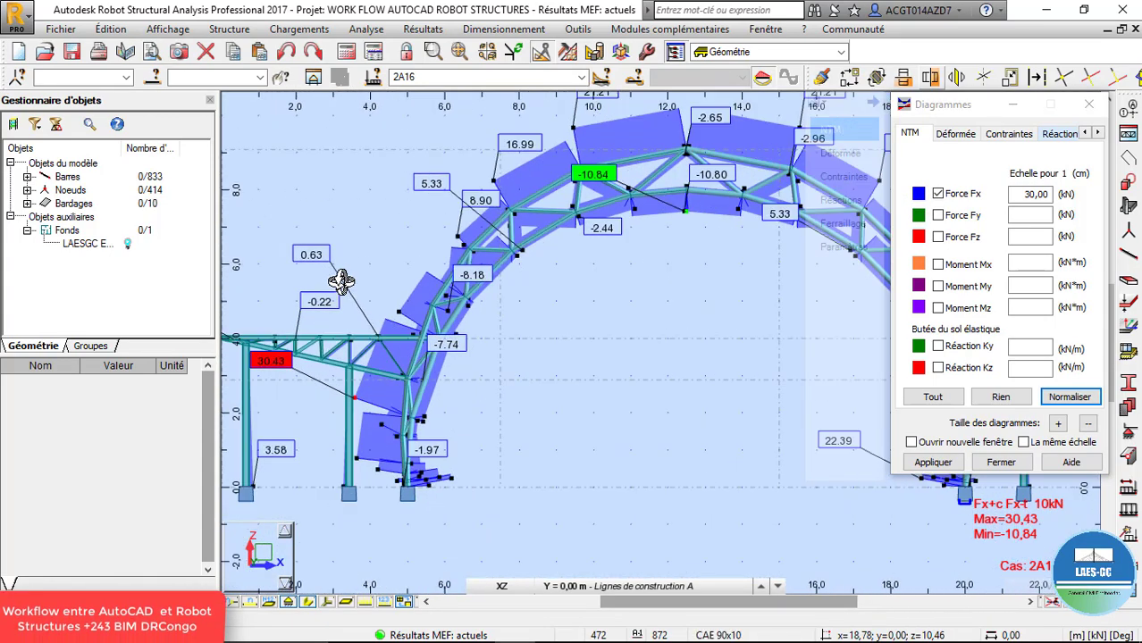
{"action": "scroll", "coordinate": [348, 367], "scroll_direction": "up", "scroll_amount": 4}
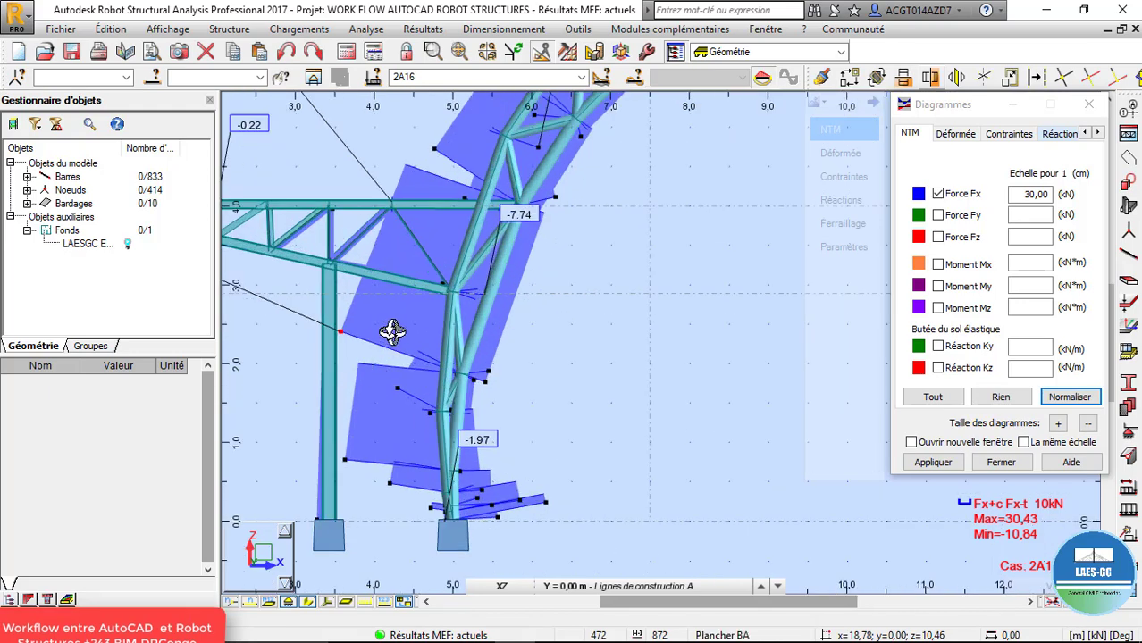
{"action": "scroll", "coordinate": [389, 332], "scroll_direction": "down", "scroll_amount": 1}
{"action": "scroll", "coordinate": [420, 358], "scroll_direction": "down", "scroll_amount": 2}
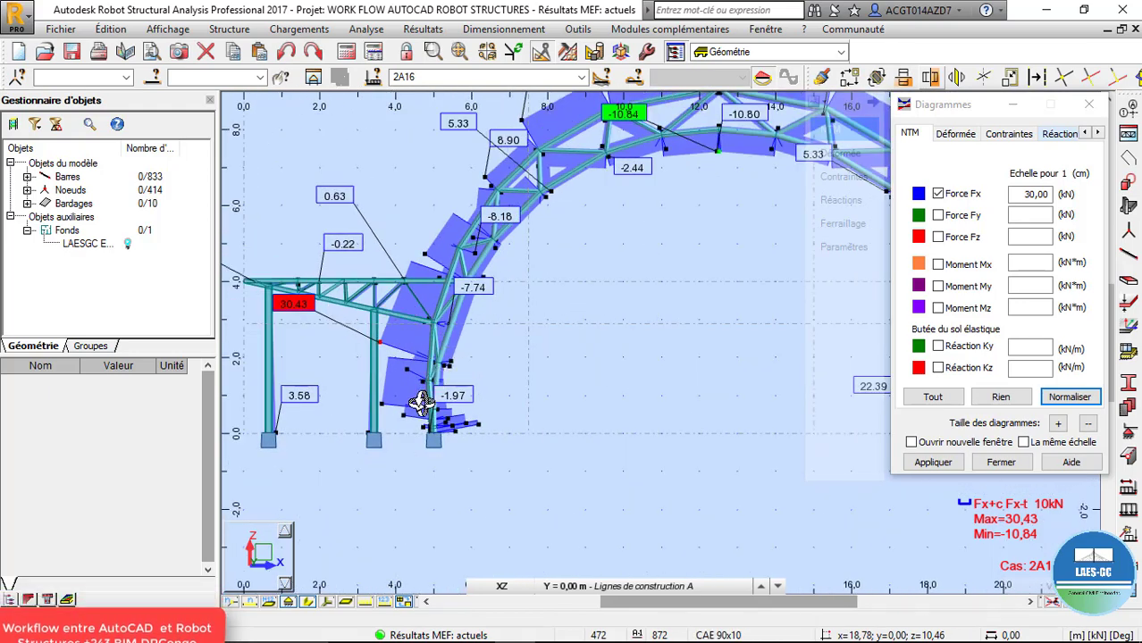
Examine the Force Fx diagrams across the successive arches in 3D and around the maximum value at a column.
{"action": "middle_click_drag", "start_coordinate": [422, 404], "coordinate": [474, 388], "text": "shift"}
{"action": "scroll", "coordinate": [468, 348], "scroll_direction": "down", "scroll_amount": 3}
{"action": "scroll", "coordinate": [537, 341], "scroll_direction": "up", "scroll_amount": 5}
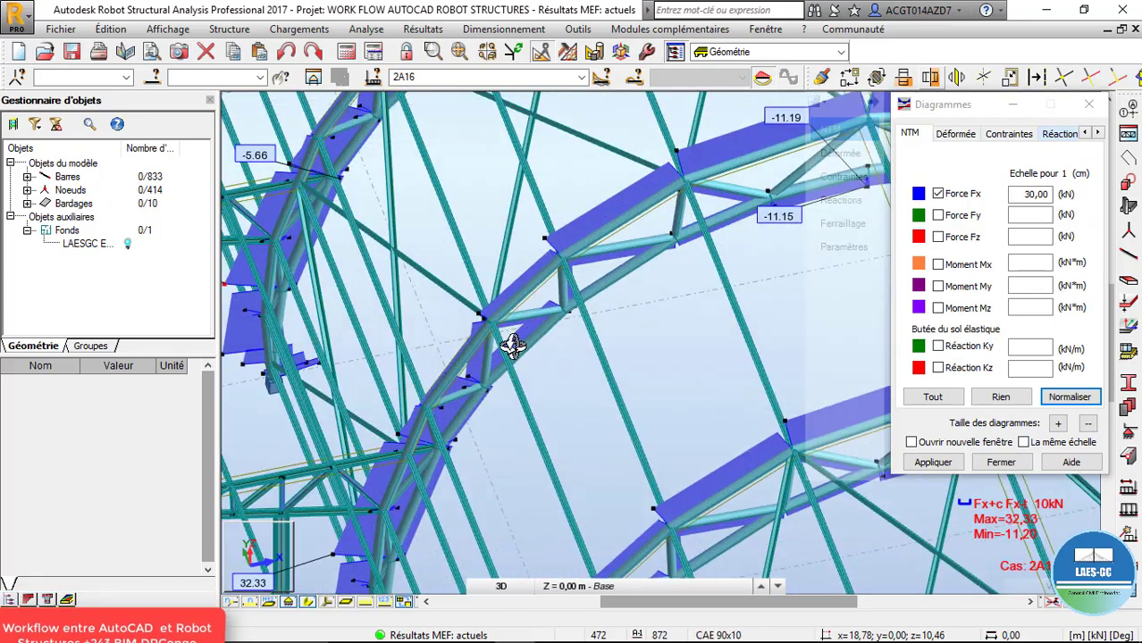
{"action": "scroll", "coordinate": [512, 346], "scroll_direction": "down", "scroll_amount": 5}
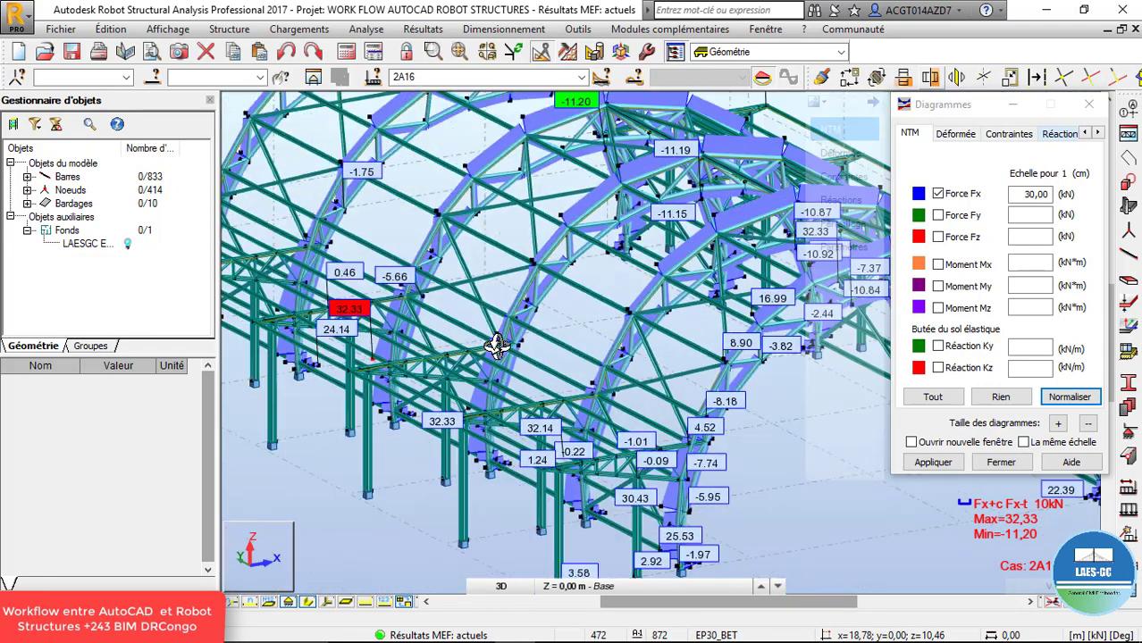
{"action": "middle_click_drag", "start_coordinate": [496, 345], "coordinate": [500, 332], "text": "shift"}
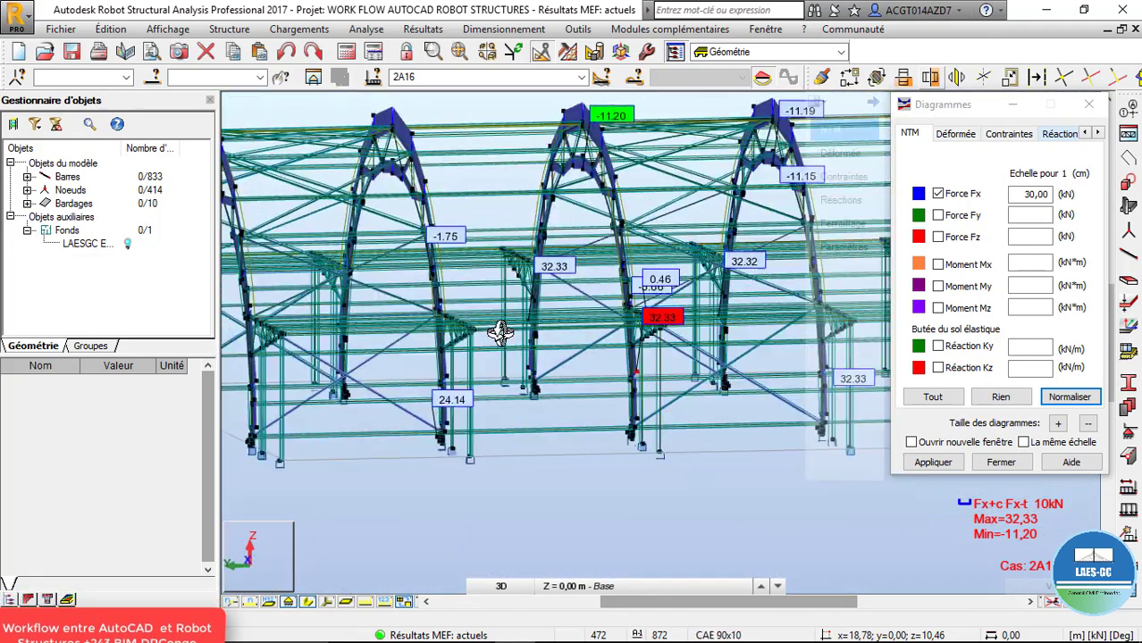
{"action": "scroll", "coordinate": [684, 374], "scroll_direction": "up", "scroll_amount": 5}
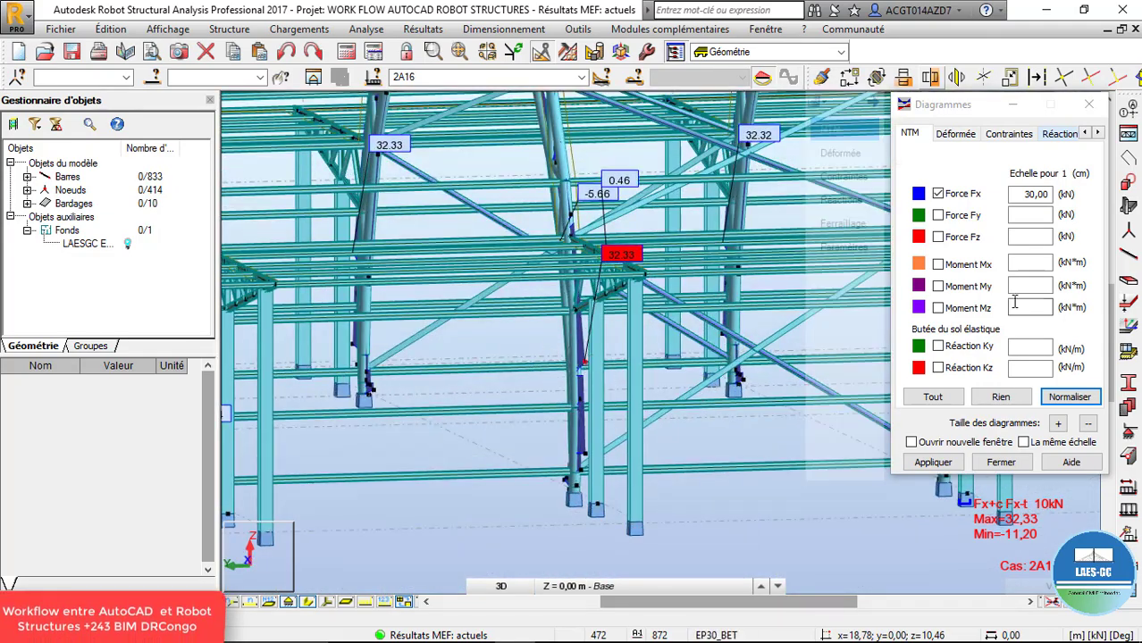
Display the Force Fy diagrams instead of Fx and inspect the maximum value at the arch's base support.
{"action": "left_click", "coordinate": [946, 220]}
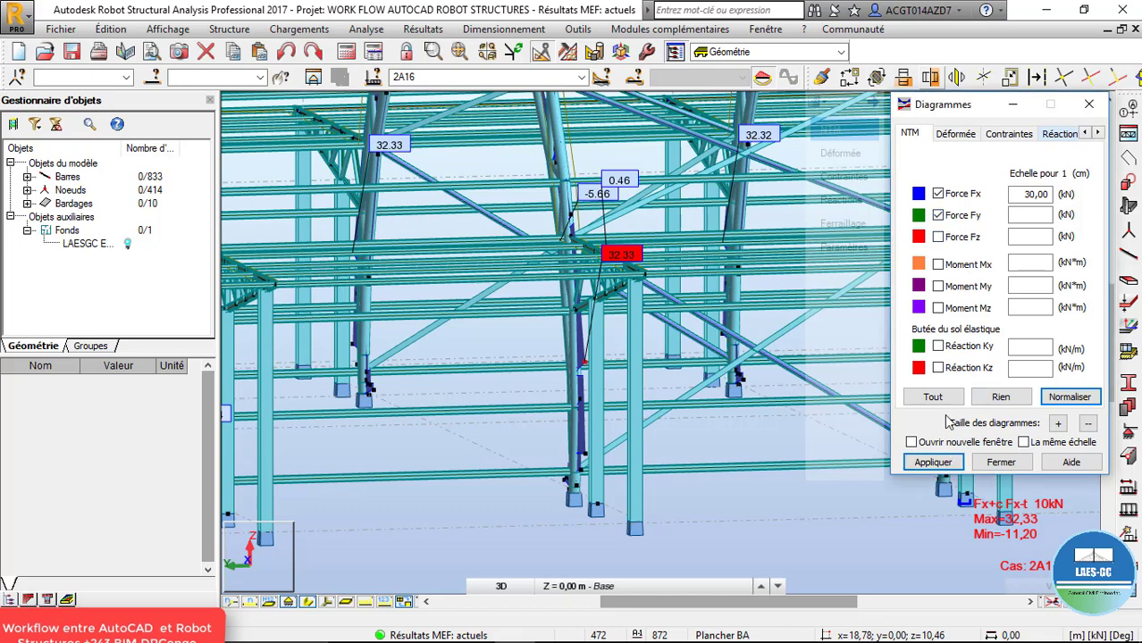
{"action": "left_click", "coordinate": [933, 463]}
{"action": "scroll", "coordinate": [534, 404], "scroll_direction": "down", "scroll_amount": 5}
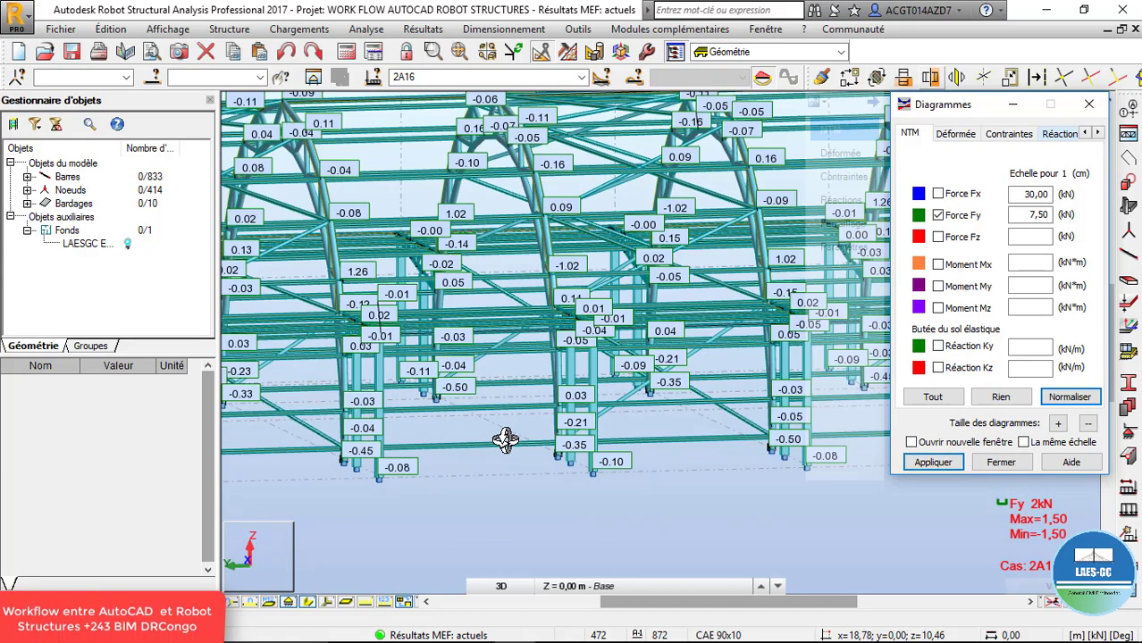
{"action": "scroll", "coordinate": [527, 430], "scroll_direction": "down", "scroll_amount": 2}
{"action": "middle_click_drag", "start_coordinate": [678, 428], "coordinate": [611, 435], "text": "shift"}
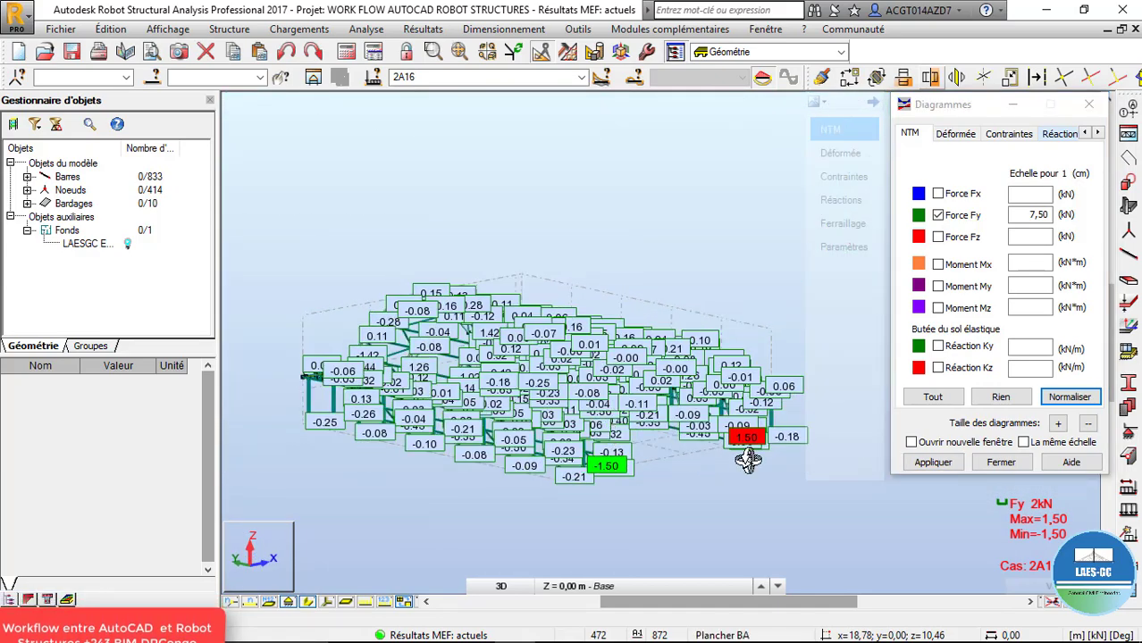
{"action": "scroll", "coordinate": [746, 459], "scroll_direction": "up", "scroll_amount": 3}
{"action": "scroll", "coordinate": [741, 459], "scroll_direction": "up", "scroll_amount": 6}
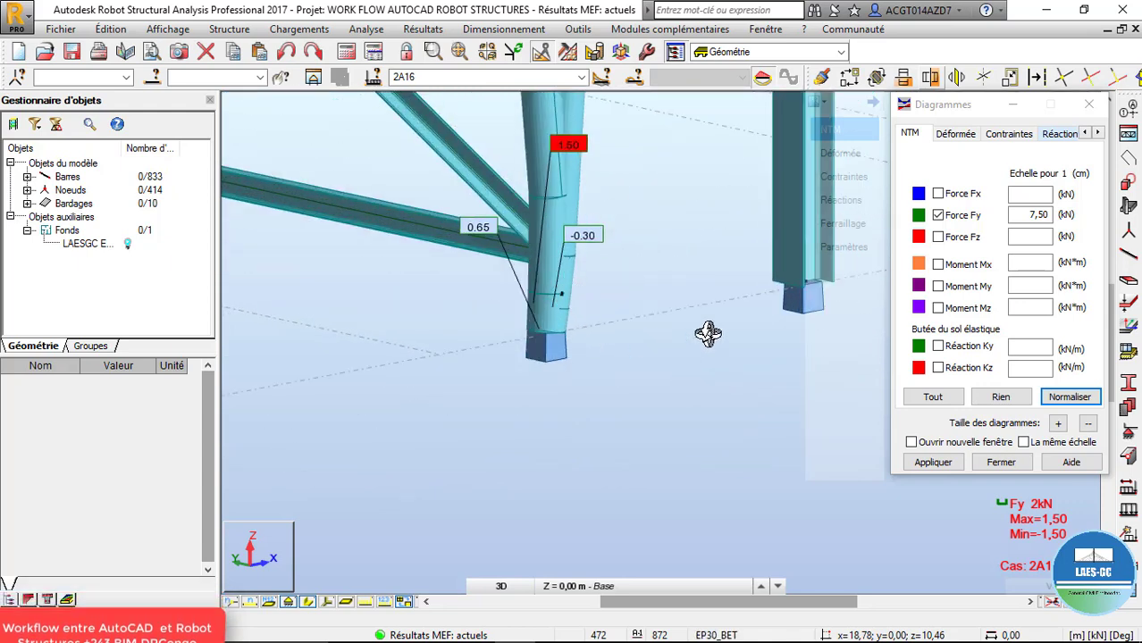
Display the Force Fz diagrams instead of Fy and inspect the values around the arch supports.
{"action": "left_click", "coordinate": [937, 217]}
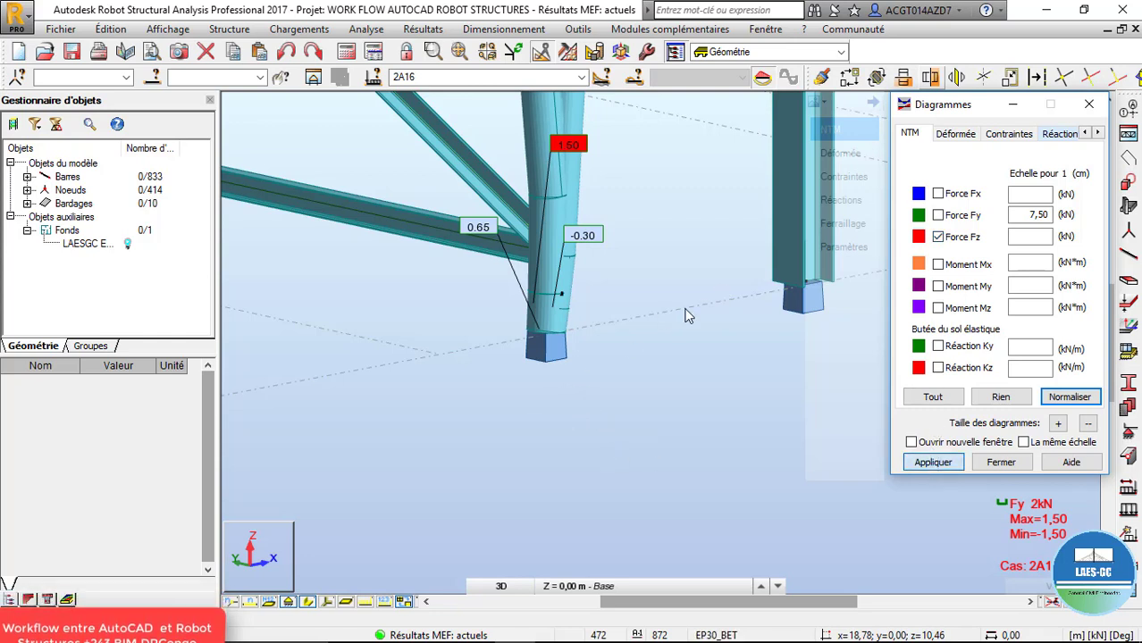
{"action": "scroll", "coordinate": [580, 410], "scroll_direction": "down", "scroll_amount": 7}
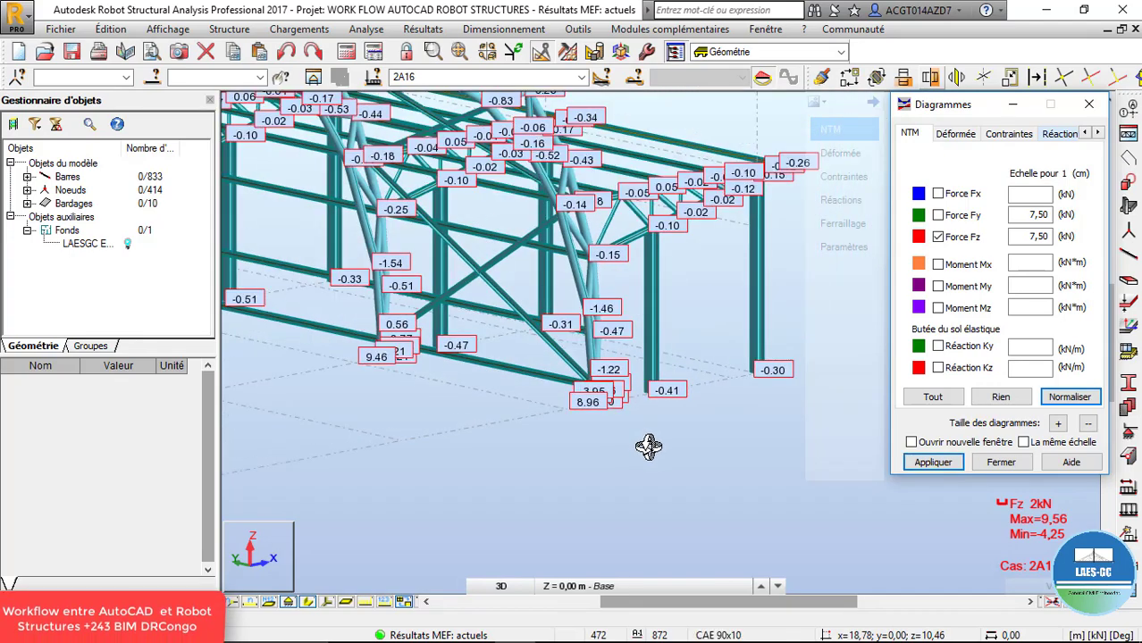
Examine the maximum and minimum Force Fz values at the column base in 3D.
{"action": "scroll", "coordinate": [662, 455], "scroll_direction": "down", "scroll_amount": 8}
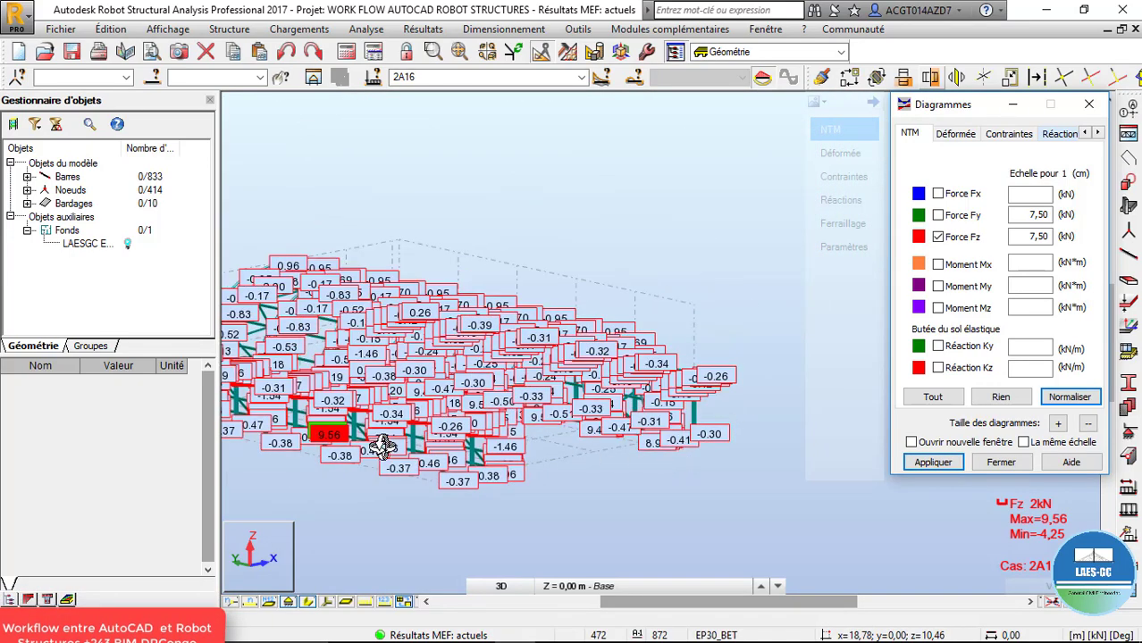
{"action": "left_click", "coordinate": [383, 447]}
{"action": "scroll", "coordinate": [382, 447], "scroll_direction": "up", "scroll_amount": 10}
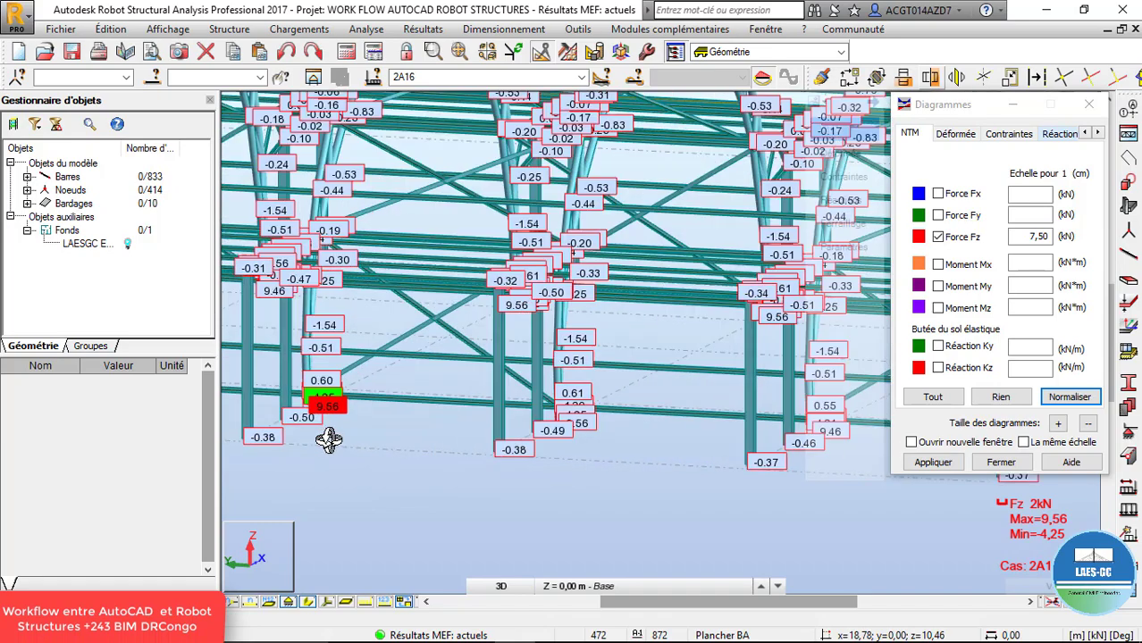
{"action": "mouse_move", "coordinate": [328, 439]}
{"action": "middle_mouse_down", "text": "shift"}
{"action": "mouse_move", "coordinate": [679, 431]}
{"action": "mouse_move", "coordinate": [438, 457]}
{"action": "mouse_move", "coordinate": [492, 465]}
{"action": "middle_mouse_up", "text": "shift"}
{"action": "mouse_move", "coordinate": [702, 453]}
{"action": "middle_mouse_down", "text": "shift"}
{"action": "mouse_move", "coordinate": [427, 427]}
{"action": "mouse_move", "coordinate": [665, 469]}
{"action": "middle_mouse_up", "text": "shift"}
{"action": "scroll", "coordinate": [675, 465], "scroll_direction": "up", "scroll_amount": 8}
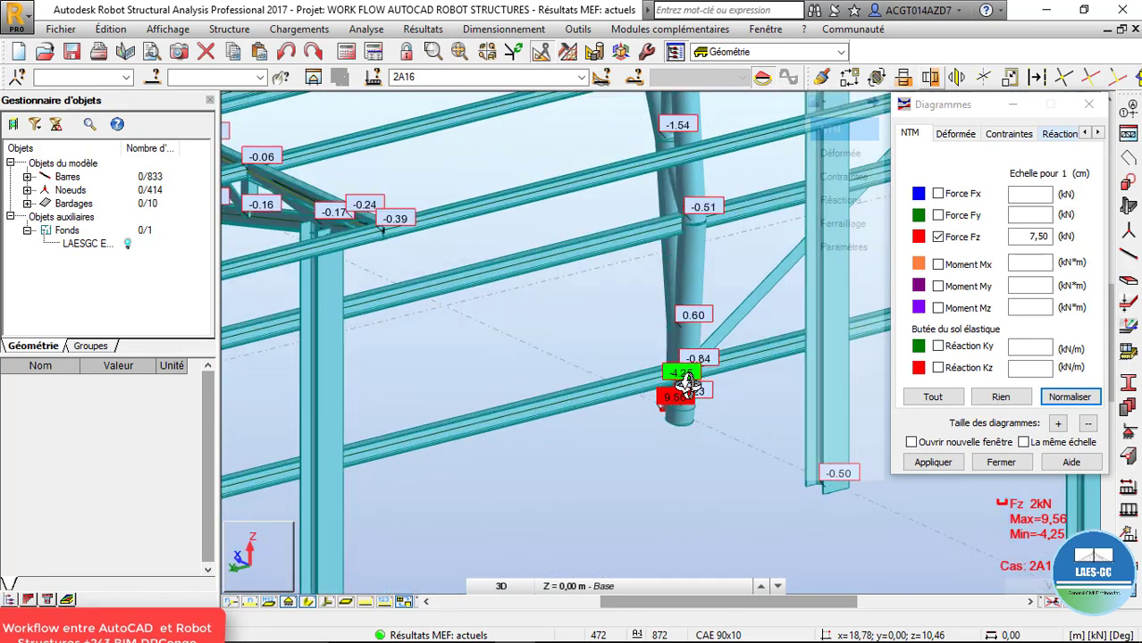
{"action": "scroll", "coordinate": [686, 385], "scroll_direction": "up", "scroll_amount": 3}
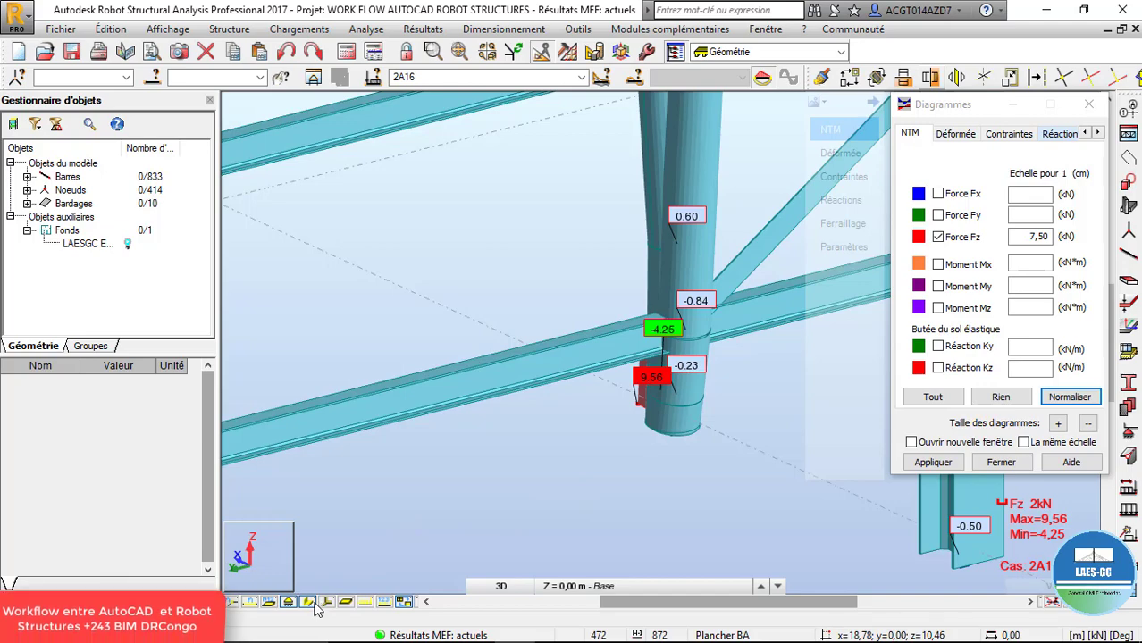
Turn off the section shape display so the bars of the hall are drawn as simple lines.
{"action": "left_click", "coordinate": [312, 603]}
{"action": "scroll", "coordinate": [456, 455], "scroll_direction": "down", "scroll_amount": 6}
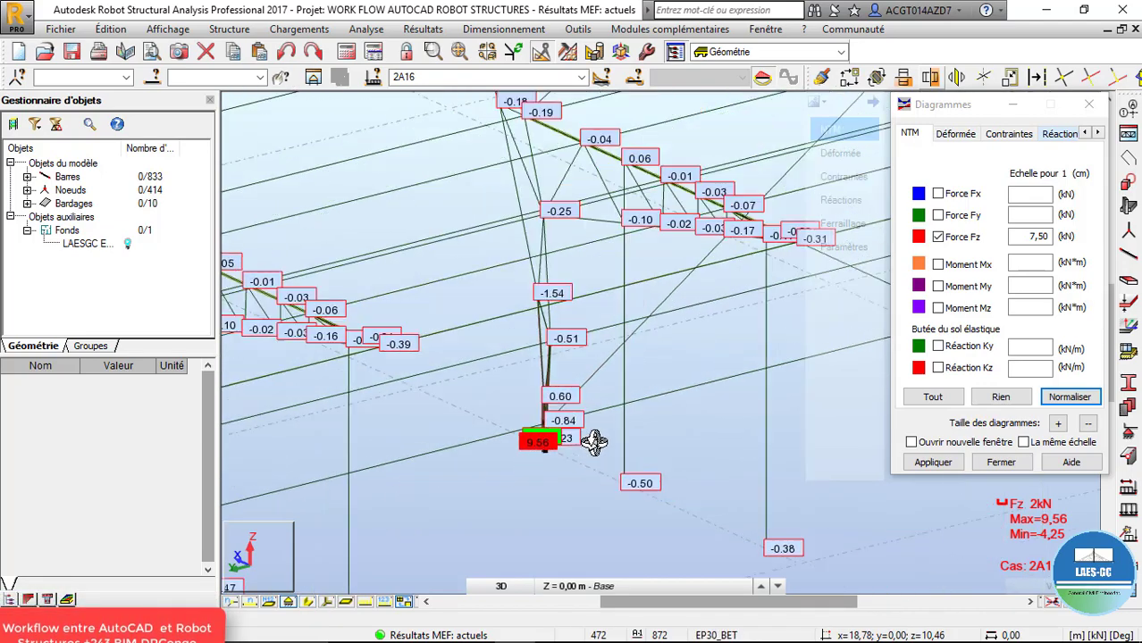
{"action": "middle_click_drag", "start_coordinate": [595, 442], "coordinate": [547, 431], "text": "shift"}
Switch to the XZ plane and examine the Force Fz values along the arch, its supports and the side canopies.
{"action": "left_click", "coordinate": [500, 587]}
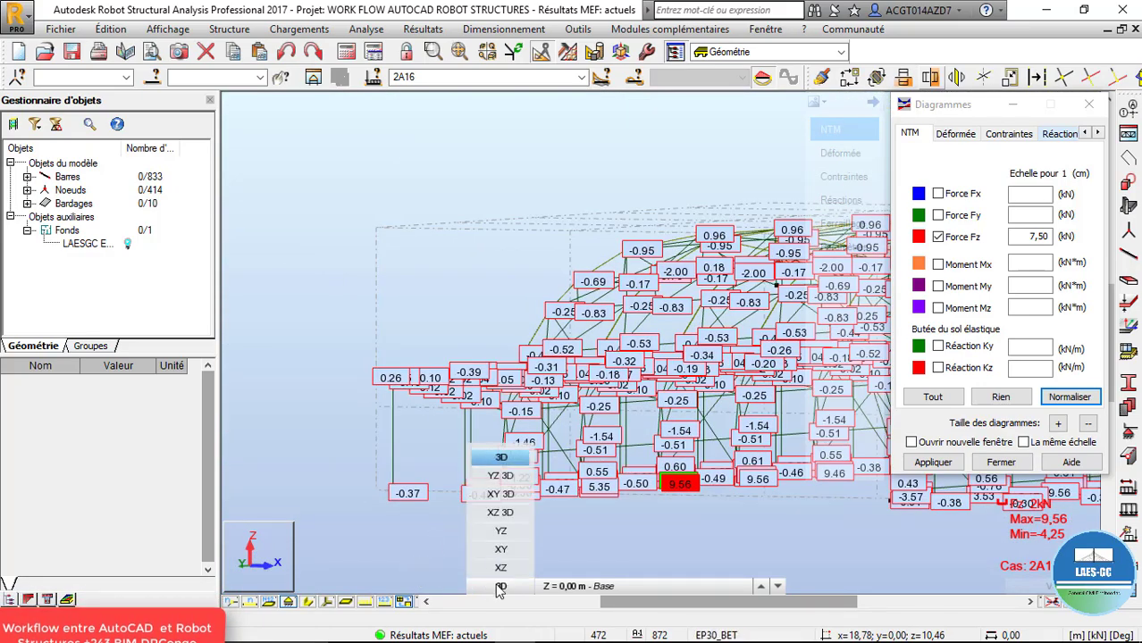
{"action": "left_click", "coordinate": [501, 570]}
{"action": "scroll", "coordinate": [401, 390], "scroll_direction": "down", "scroll_amount": 2}
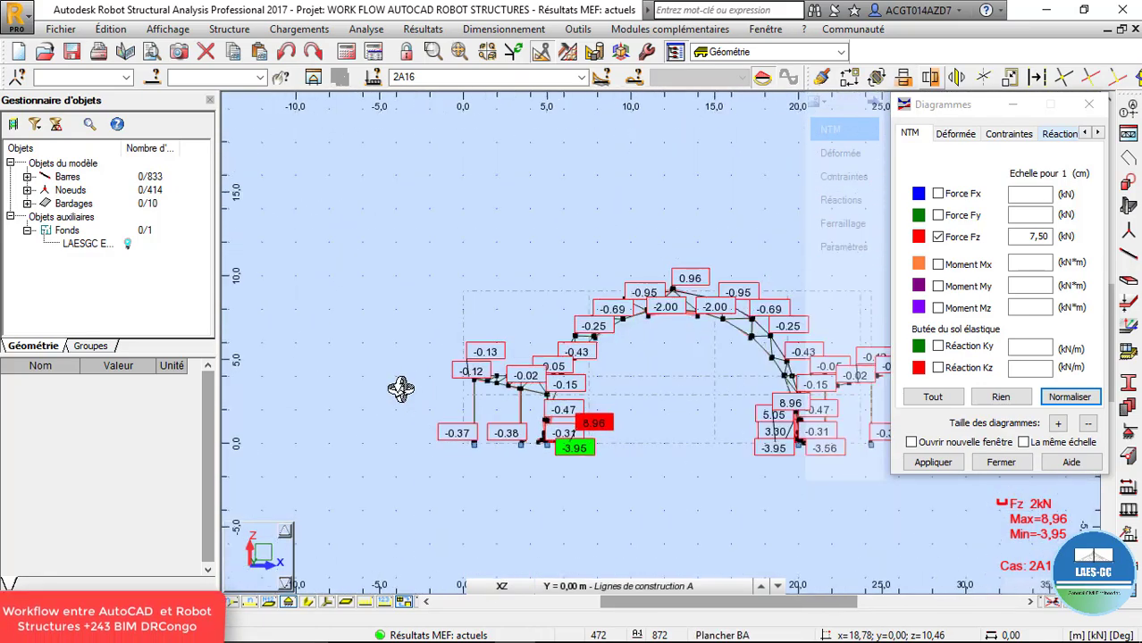
{"action": "scroll", "coordinate": [564, 406], "scroll_direction": "up", "scroll_amount": 3}
{"action": "scroll", "coordinate": [384, 267], "scroll_direction": "down", "scroll_amount": 5}
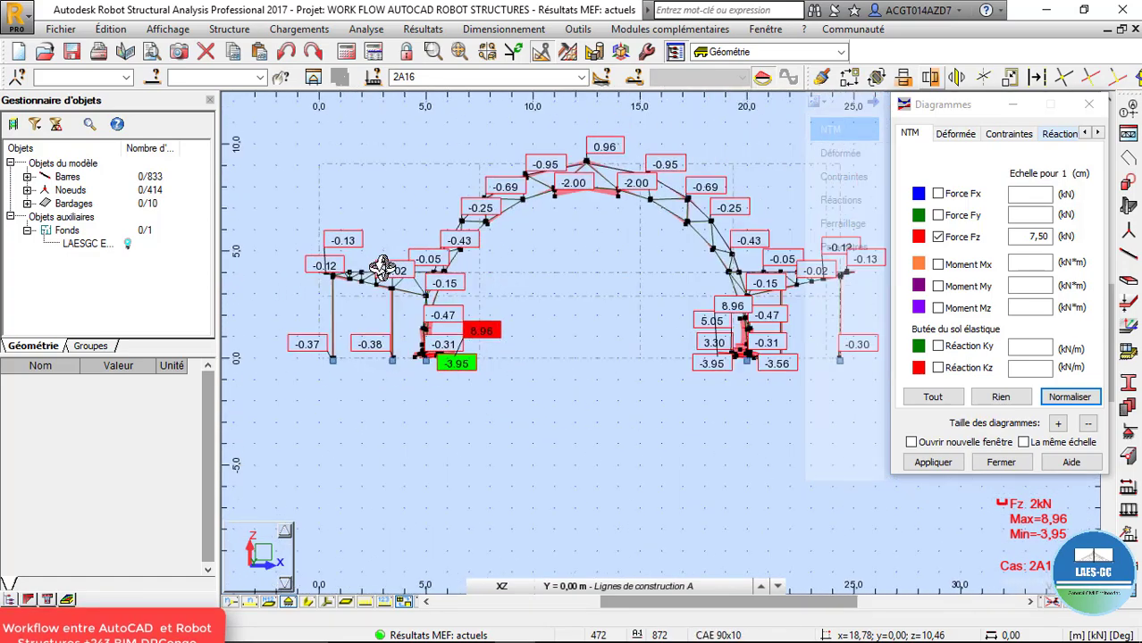
{"action": "scroll", "coordinate": [626, 173], "scroll_direction": "up", "scroll_amount": 2}
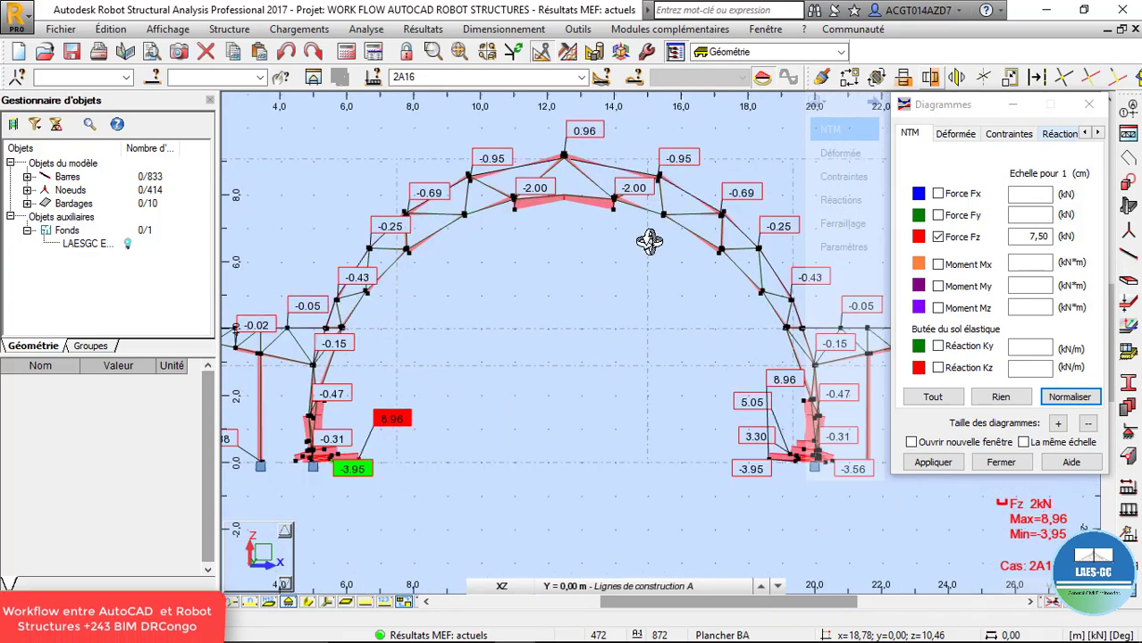
{"action": "scroll", "coordinate": [649, 242], "scroll_direction": "down", "scroll_amount": 2}
{"action": "mouse_move", "coordinate": [706, 637]}
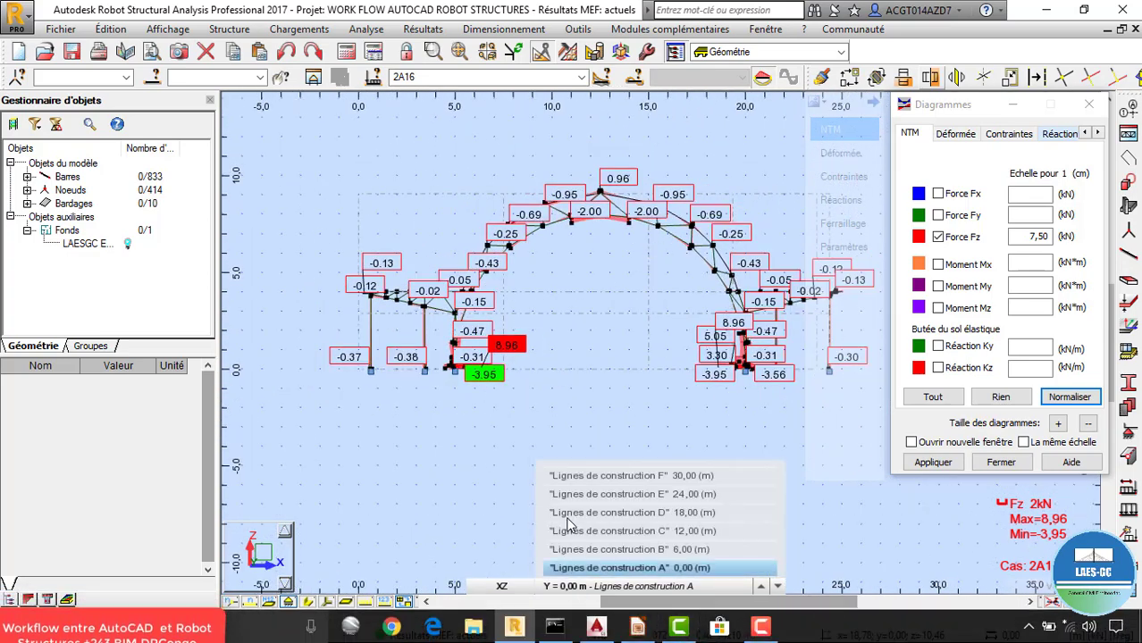
{"action": "scroll", "coordinate": [708, 181], "scroll_direction": "up", "scroll_amount": 2}
{"action": "scroll", "coordinate": [708, 182], "scroll_direction": "down", "scroll_amount": 2}
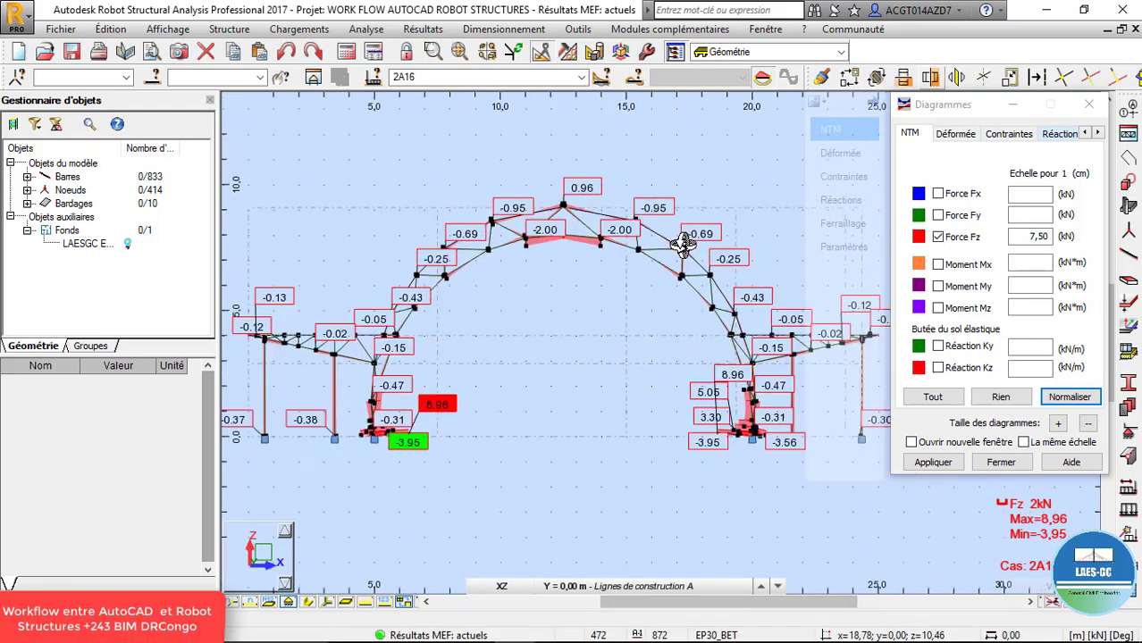
Display the Moment My diagrams instead of Force Fz and inspect the values around the arch's crown in the XZ plane.
{"action": "left_click", "coordinate": [966, 237]}
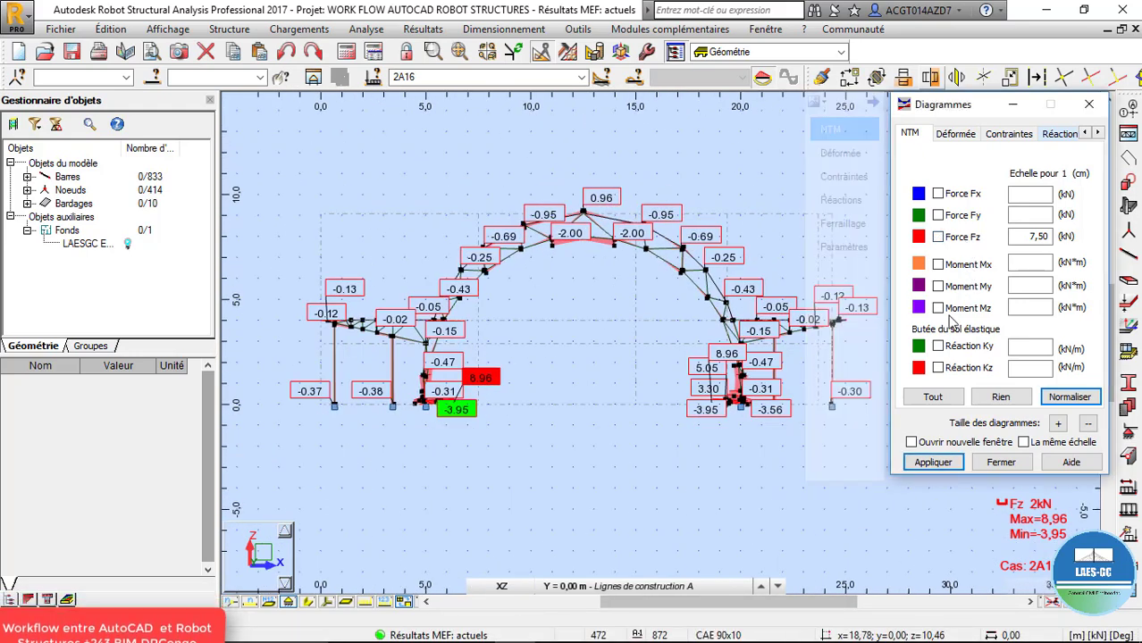
{"action": "left_click", "coordinate": [932, 462]}
{"action": "scroll", "coordinate": [613, 214], "scroll_direction": "up", "scroll_amount": 1}
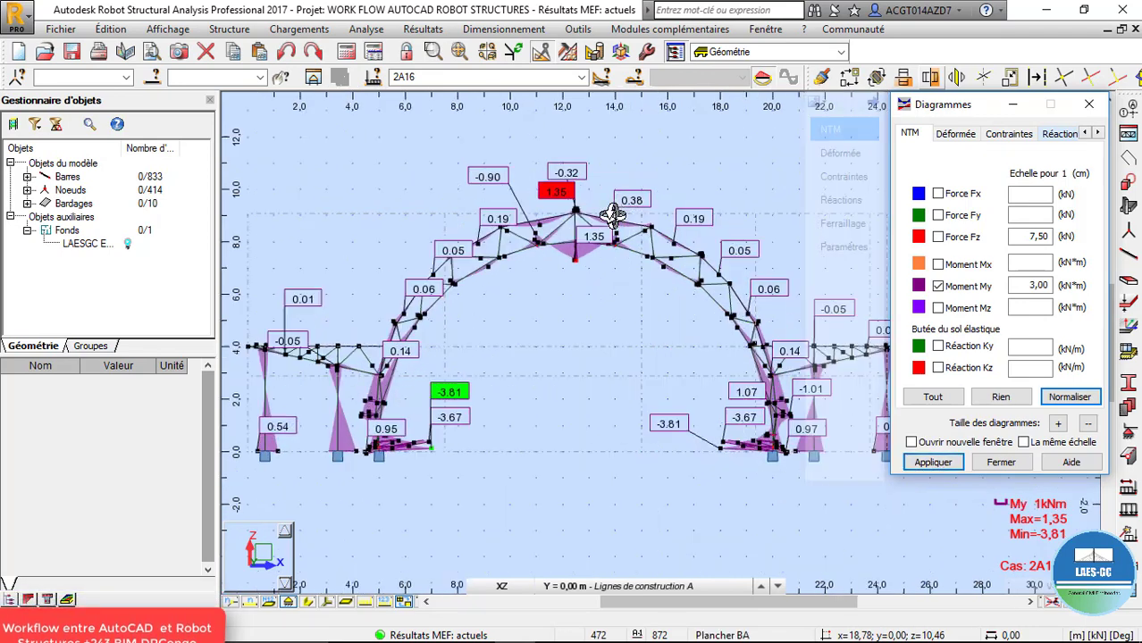
{"action": "scroll", "coordinate": [608, 217], "scroll_direction": "up", "scroll_amount": 1}
{"action": "scroll", "coordinate": [572, 241], "scroll_direction": "up", "scroll_amount": 1}
{"action": "scroll", "coordinate": [581, 236], "scroll_direction": "down", "scroll_amount": 1}
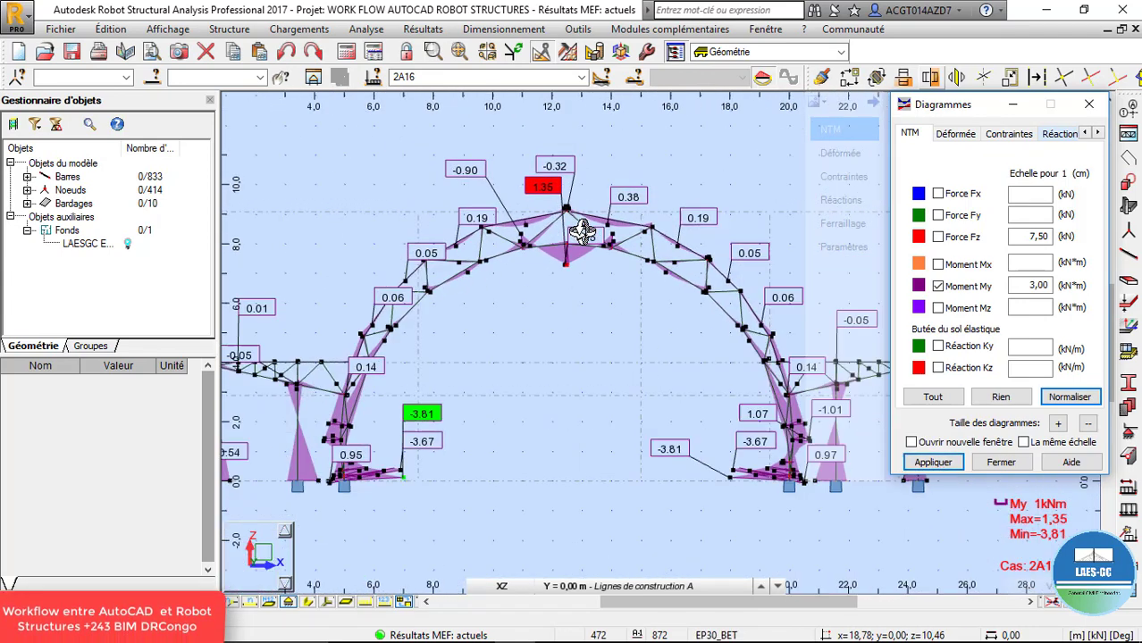
{"action": "scroll", "coordinate": [582, 233], "scroll_direction": "up", "scroll_amount": 5}
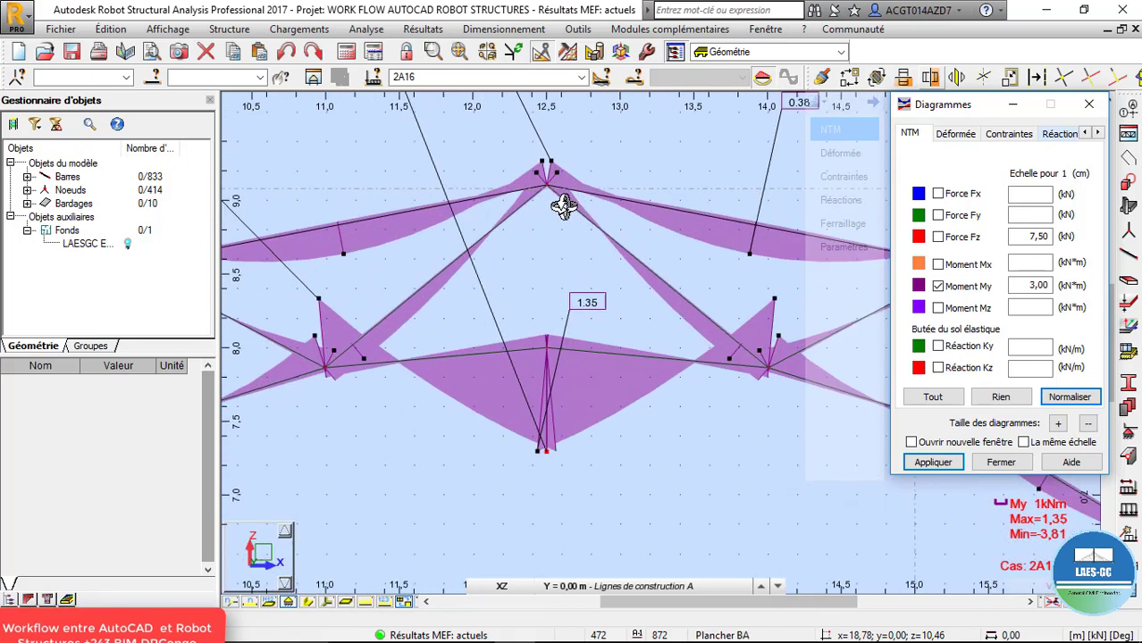
{"action": "scroll", "coordinate": [545, 361], "scroll_direction": "down", "scroll_amount": 2}
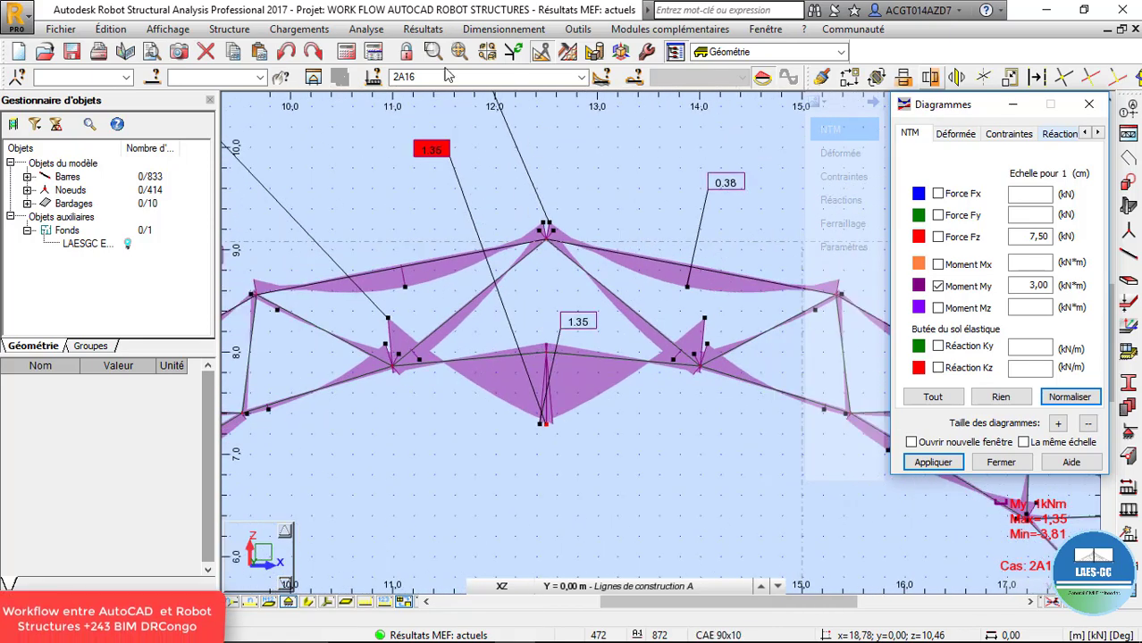
{"action": "scroll", "coordinate": [523, 287], "scroll_direction": "down", "scroll_amount": 2}
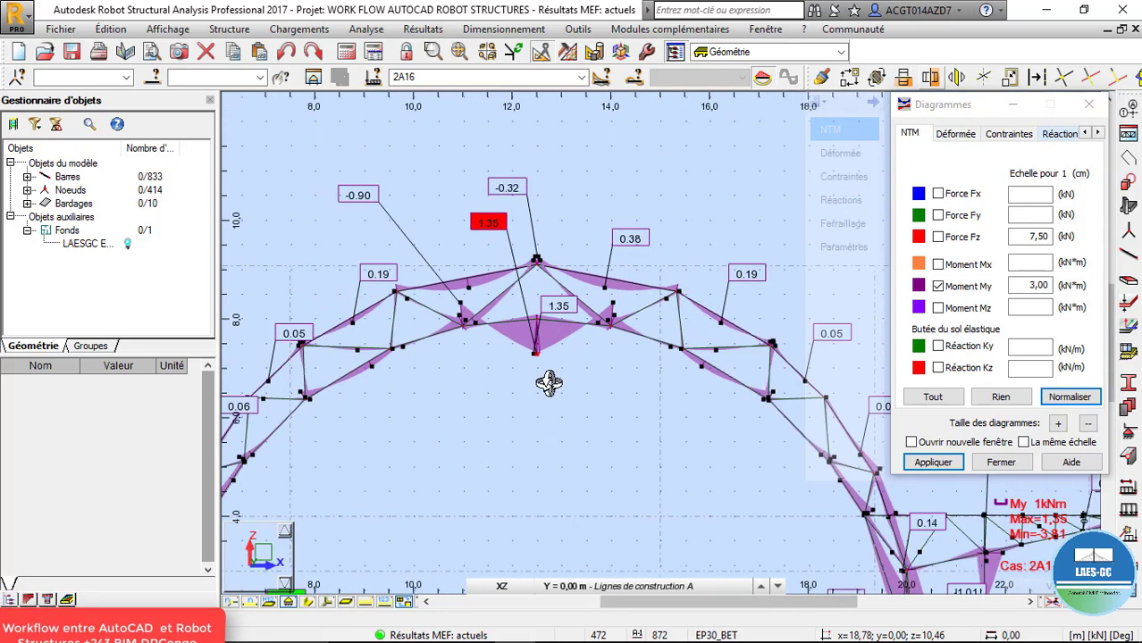
Examine the Moment My diagrams in 3D, around the maximum at an arch support and across the whole hall.
{"action": "left_click_drag", "start_coordinate": [523, 391], "coordinate": [676, 435]}
{"action": "scroll", "coordinate": [675, 434], "scroll_direction": "up", "scroll_amount": 6}
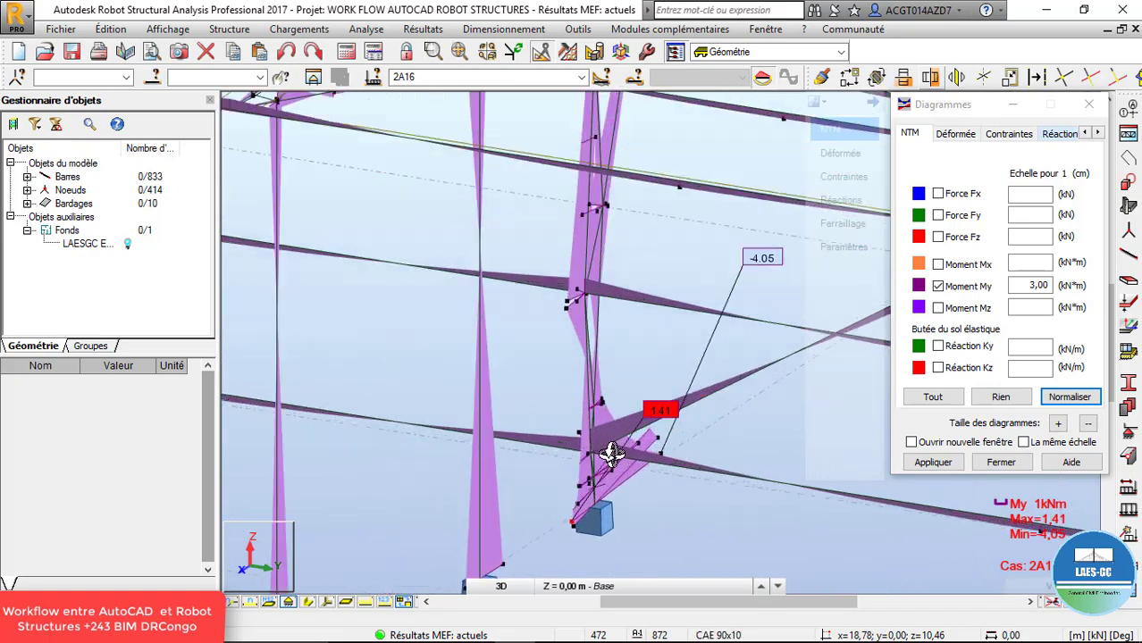
{"action": "scroll", "coordinate": [608, 447], "scroll_direction": "down", "scroll_amount": 8}
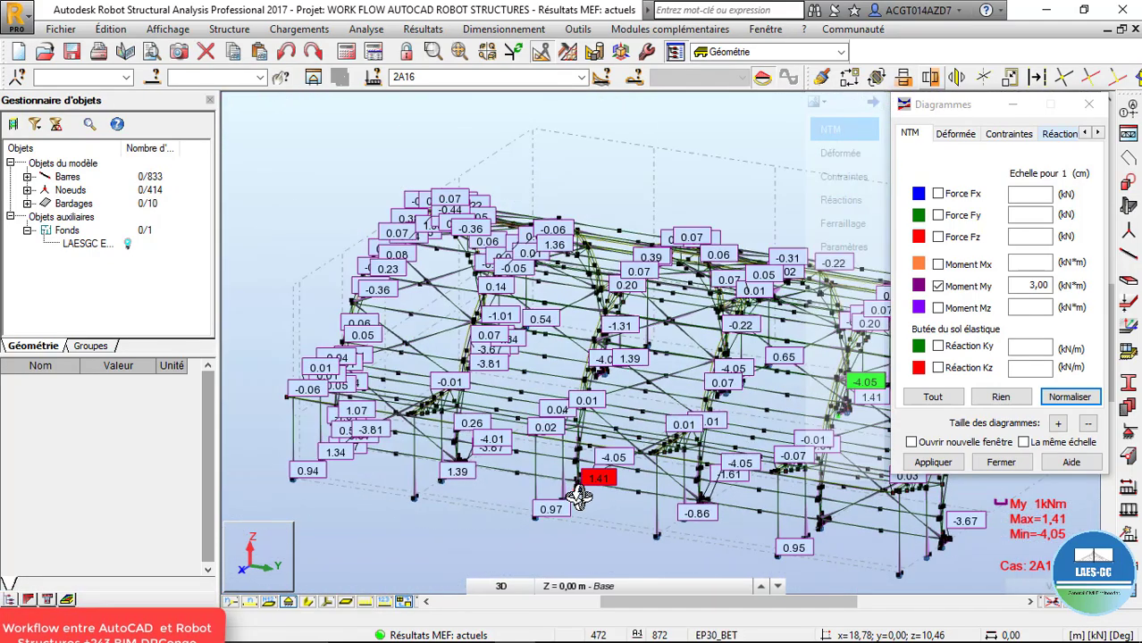
Display the Moment Mz diagrams instead of My and inspect them across the arches in 3D.
{"action": "left_click", "coordinate": [959, 291]}
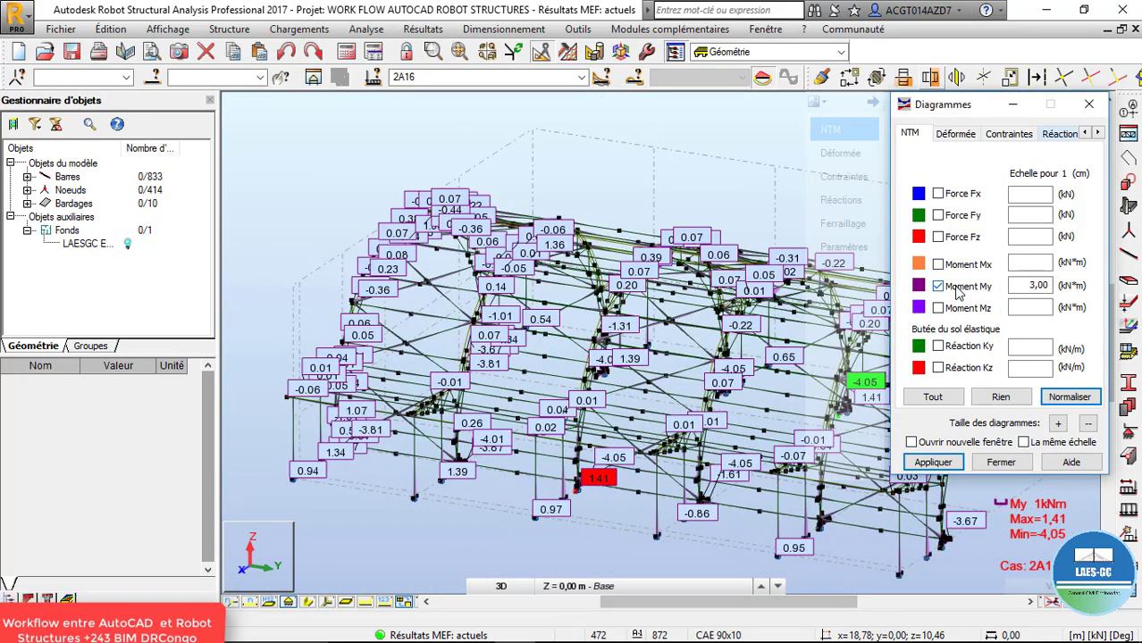
{"action": "left_click", "coordinate": [933, 463]}
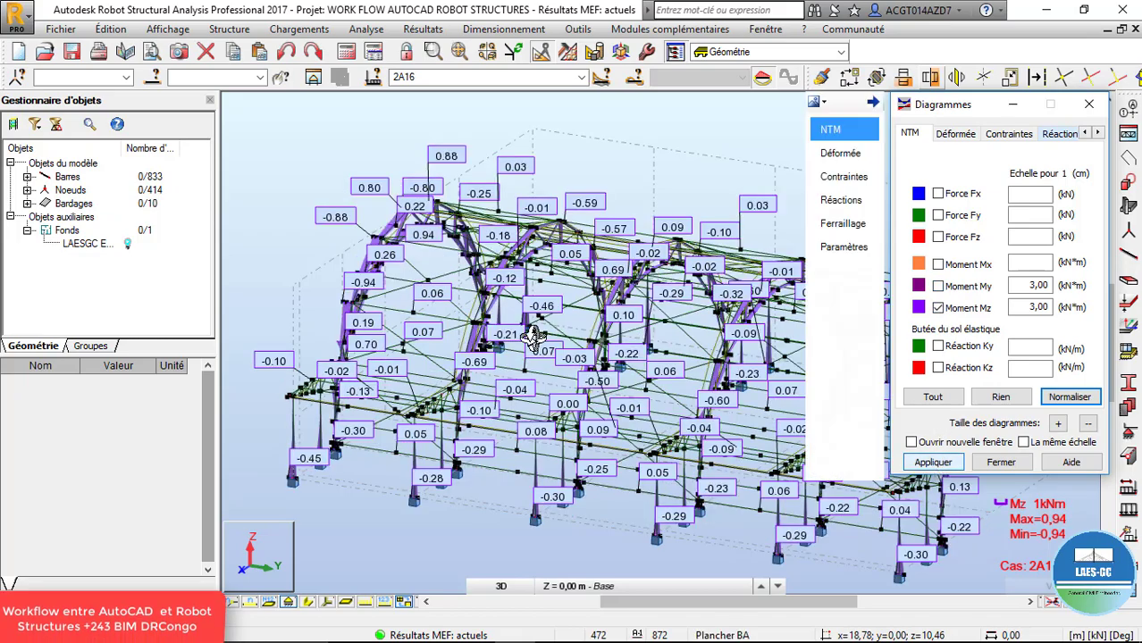
{"action": "left_click", "coordinate": [412, 337]}
{"action": "scroll", "coordinate": [358, 352], "scroll_direction": "down", "scroll_amount": 3}
{"action": "left_click_drag", "start_coordinate": [721, 308], "coordinate": [585, 382]}
{"action": "scroll", "coordinate": [502, 425], "scroll_direction": "up", "scroll_amount": 3}
{"action": "scroll", "coordinate": [525, 401], "scroll_direction": "down", "scroll_amount": 3}
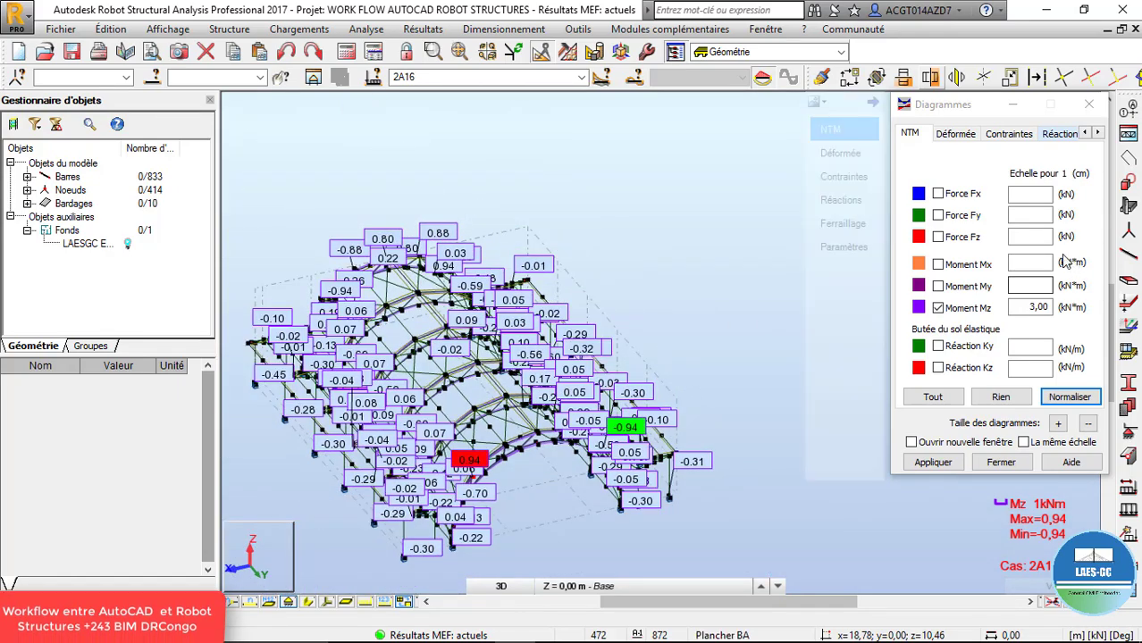
Display the Moment Mx diagrams instead of Mz and inspect them in 3D around an arch leg and its canopy.
{"action": "left_click", "coordinate": [970, 309]}
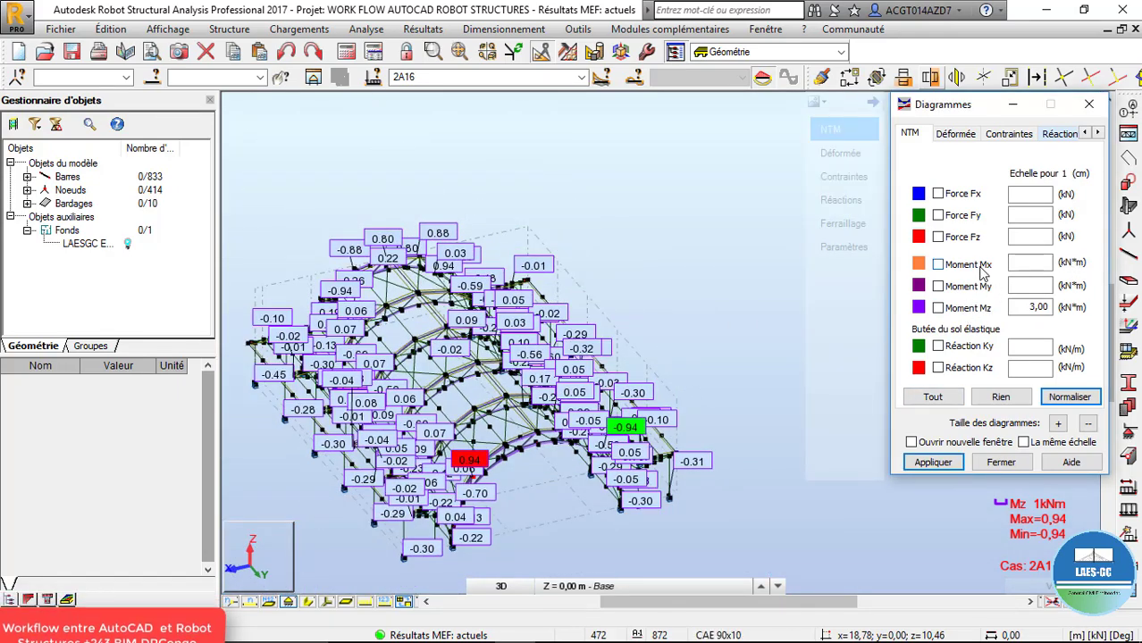
{"action": "left_click", "coordinate": [945, 467]}
{"action": "middle_click_drag", "start_coordinate": [619, 451], "coordinate": [497, 450], "text": "shift"}
{"action": "middle_click_drag", "start_coordinate": [634, 425], "coordinate": [426, 420], "text": "shift"}
{"action": "scroll", "coordinate": [426, 411], "scroll_direction": "up", "scroll_amount": 8}
{"action": "middle_click_drag", "start_coordinate": [393, 357], "coordinate": [395, 341], "text": "shift"}
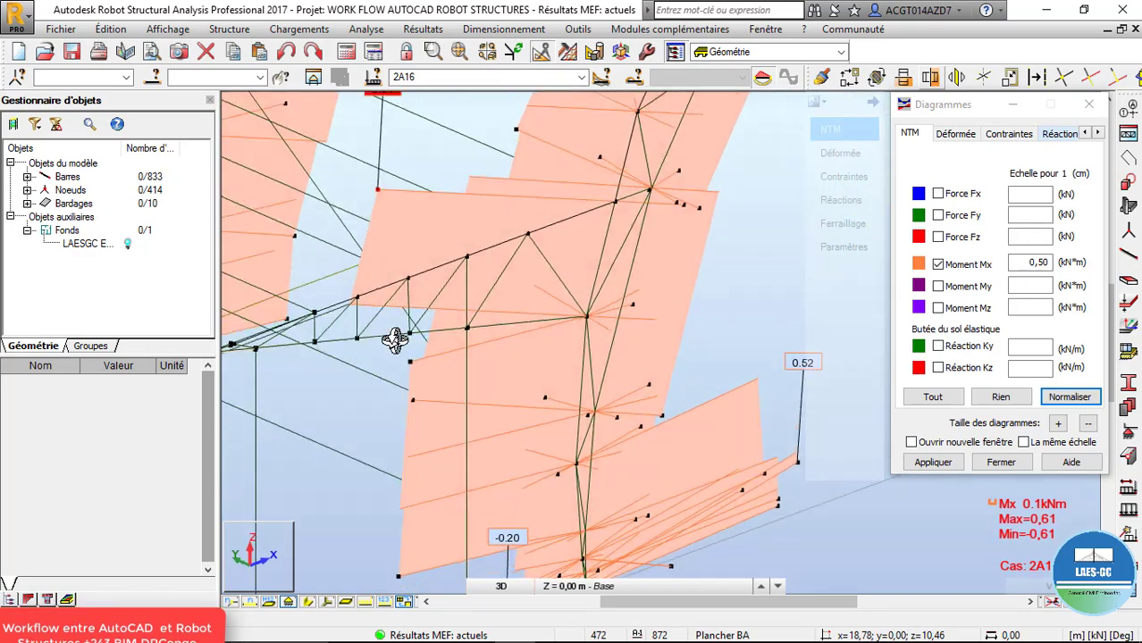
{"action": "scroll", "coordinate": [494, 354], "scroll_direction": "down", "scroll_amount": 3}
Switch to the XZ plane and examine the Moment Mx values along the arch and its supports.
{"action": "left_click", "coordinate": [502, 584]}
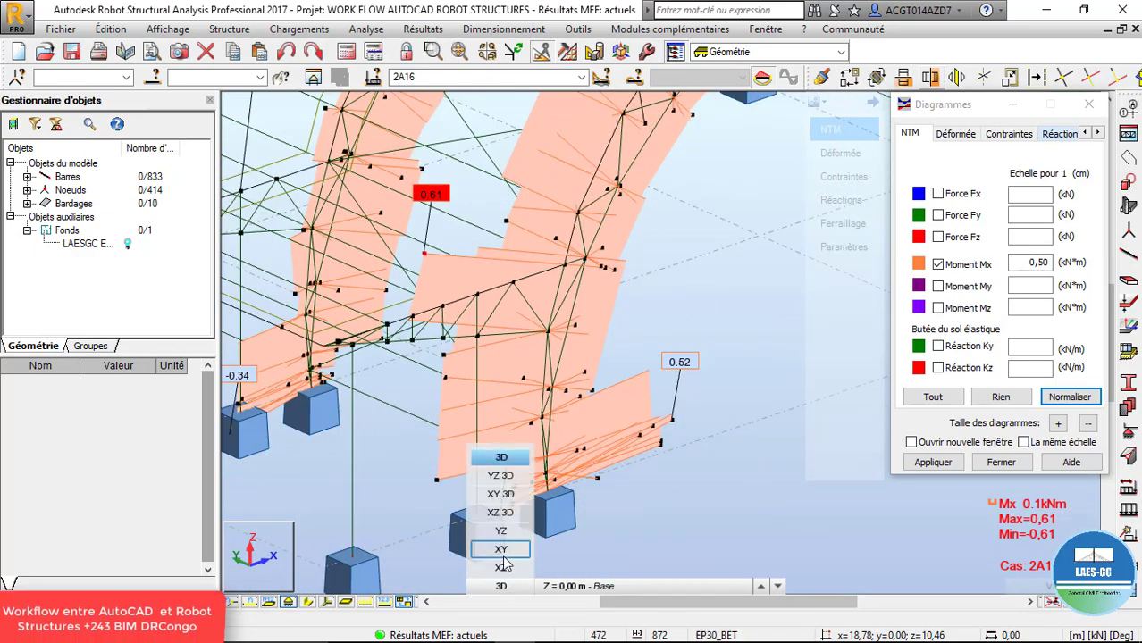
{"action": "left_click", "coordinate": [501, 568]}
{"action": "scroll", "coordinate": [370, 360], "scroll_direction": "down", "scroll_amount": 3}
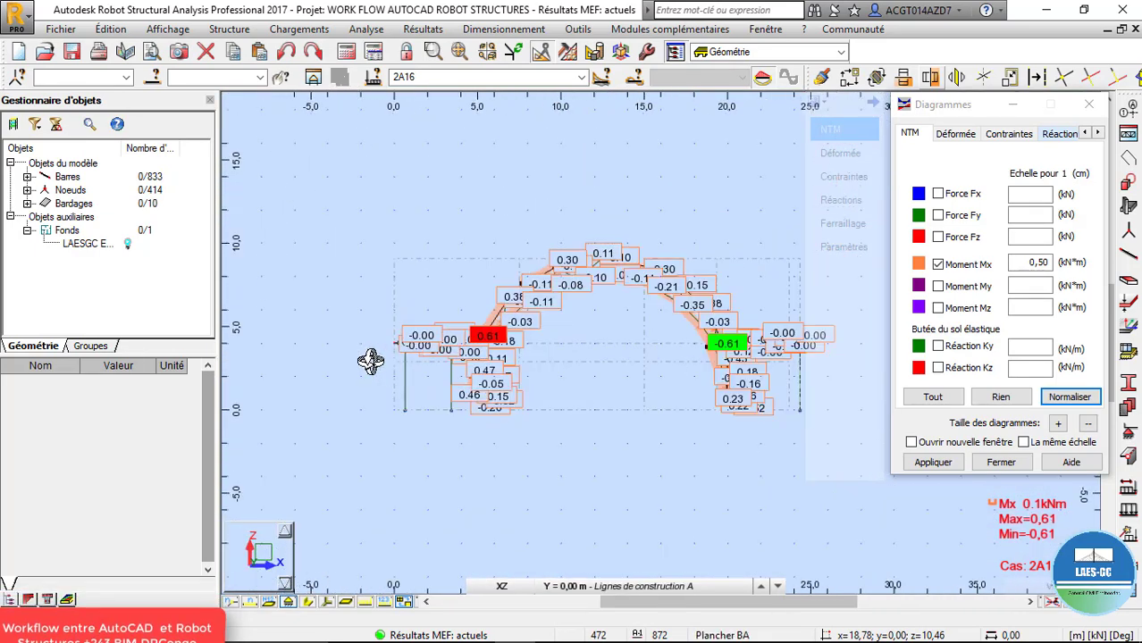
{"action": "scroll", "coordinate": [608, 297], "scroll_direction": "up", "scroll_amount": 4}
{"action": "scroll", "coordinate": [432, 232], "scroll_direction": "down", "scroll_amount": 2}
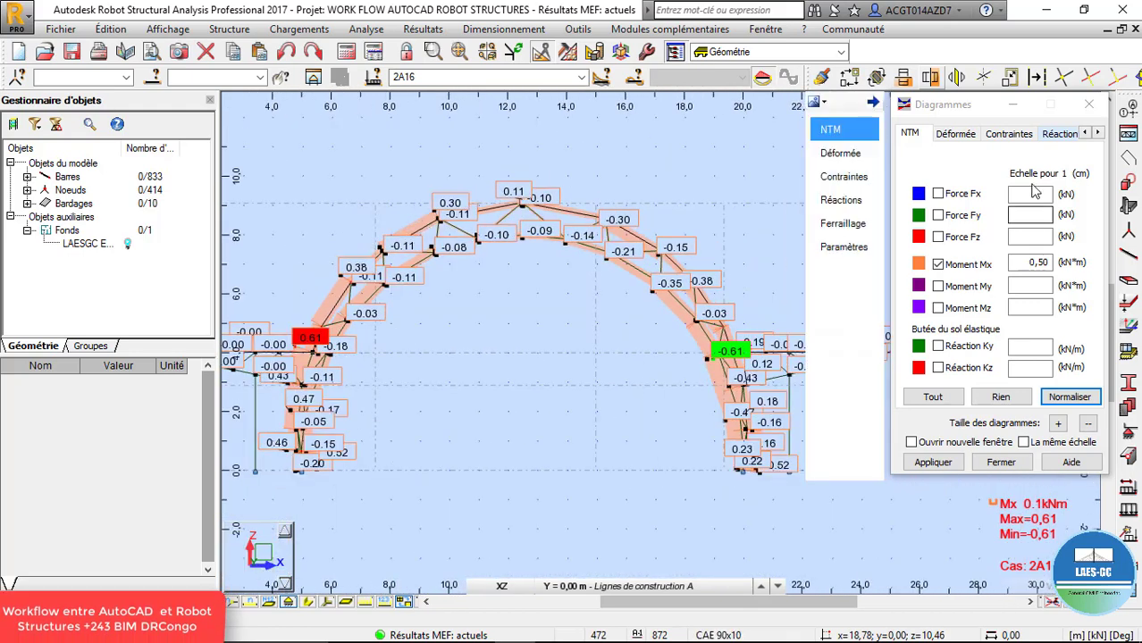
Remove the Moment Mx diagrams from the XZ view of the structure.
{"action": "left_click", "coordinate": [962, 280]}
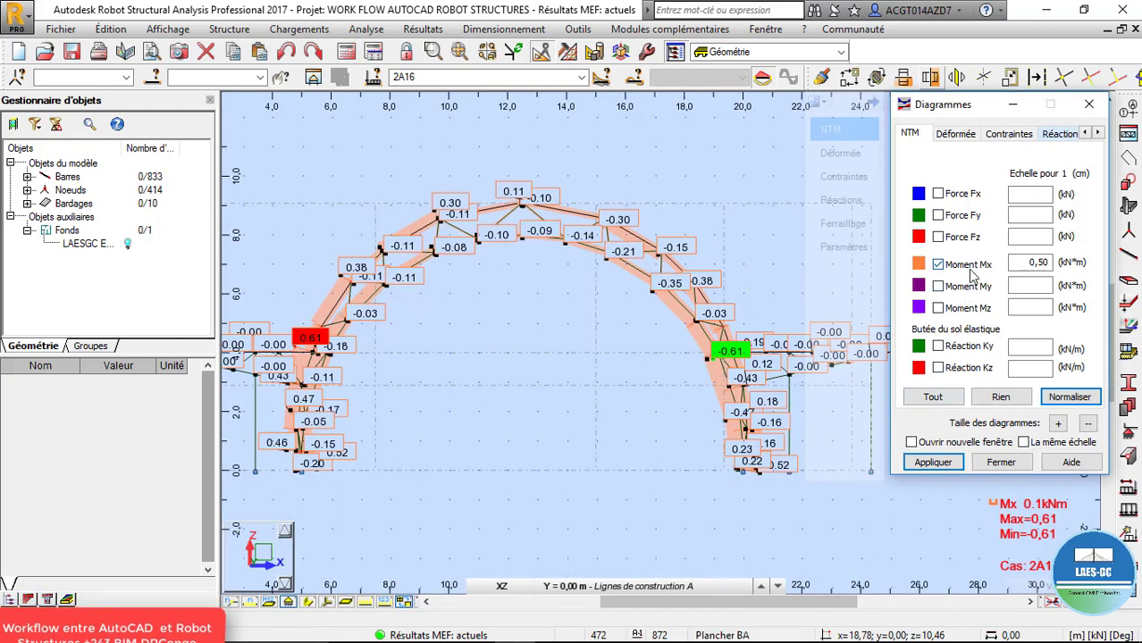
{"action": "left_click", "coordinate": [947, 464]}
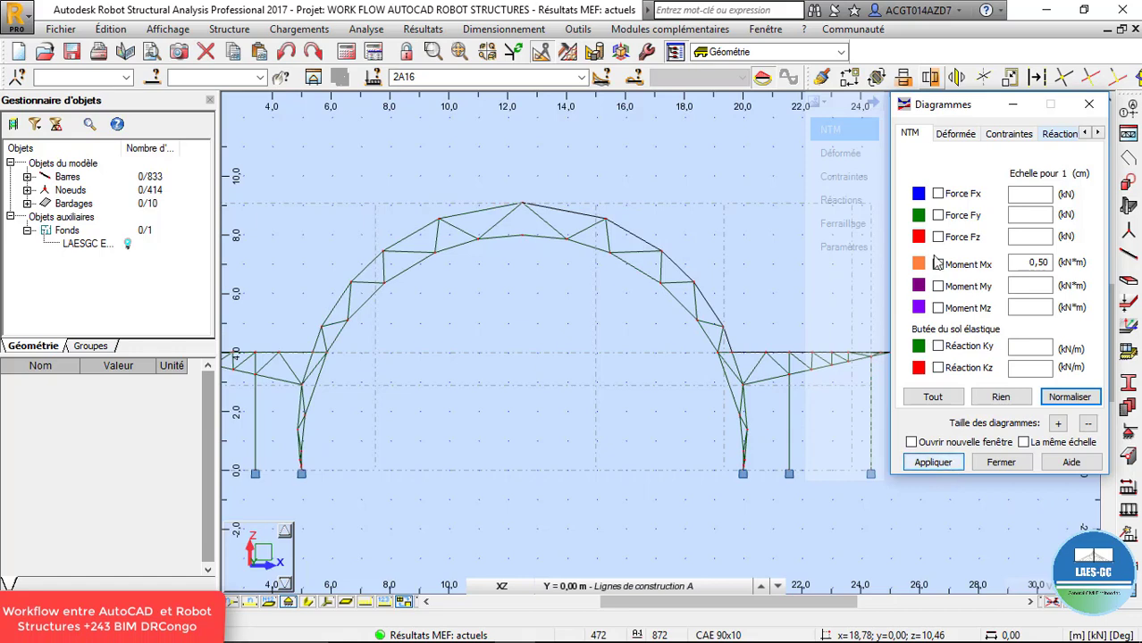
{"action": "scroll", "coordinate": [558, 286], "scroll_direction": "down", "scroll_amount": 2}
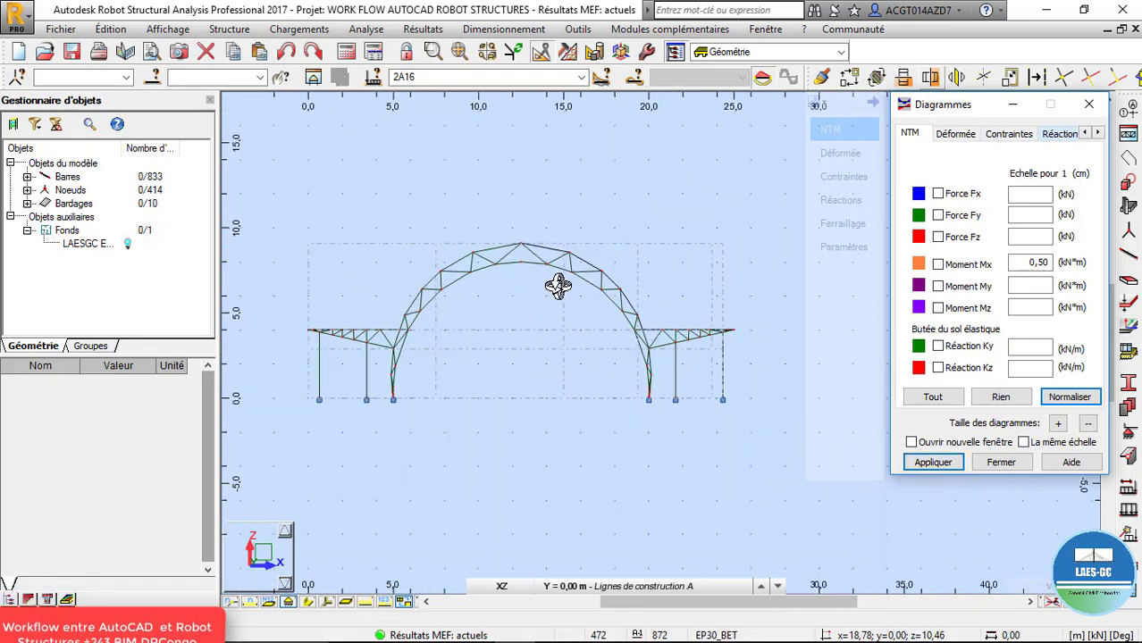
Display the deformed shape (Déformée) with the exact deformation for the bars and inspect the displacements along the arch.
{"action": "left_click", "coordinate": [841, 152]}
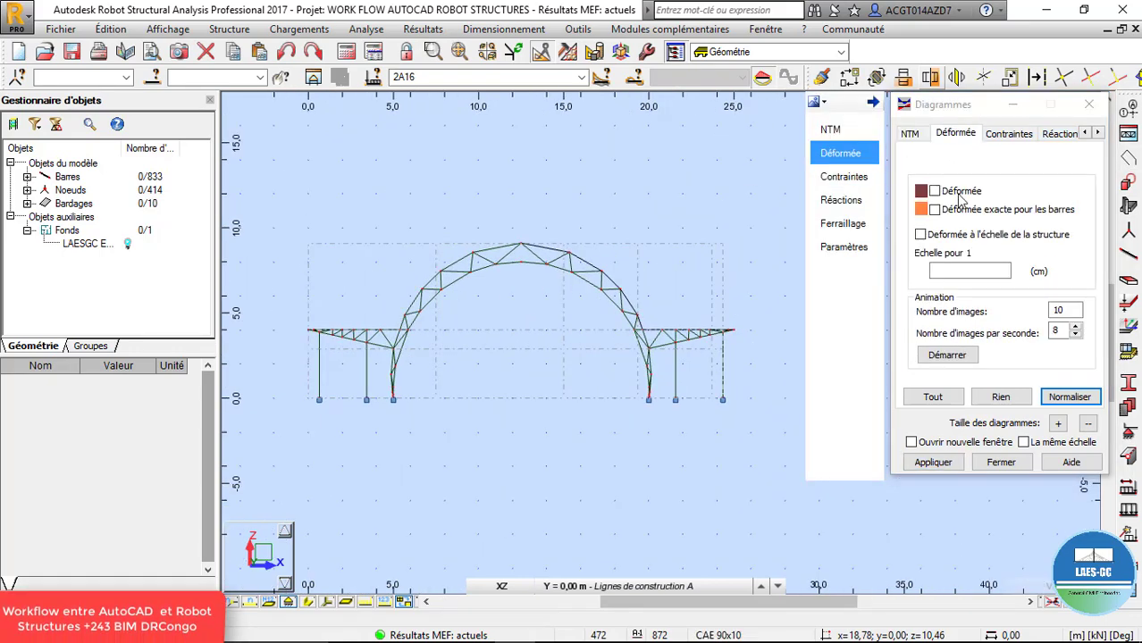
{"action": "left_click", "coordinate": [964, 193]}
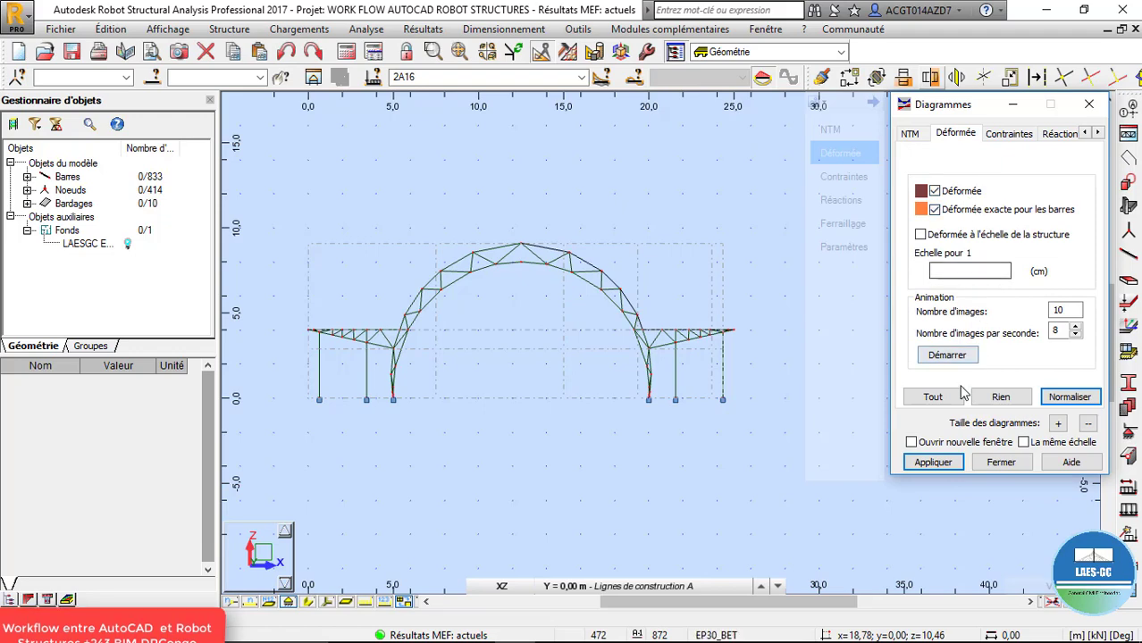
{"action": "left_click", "coordinate": [951, 467]}
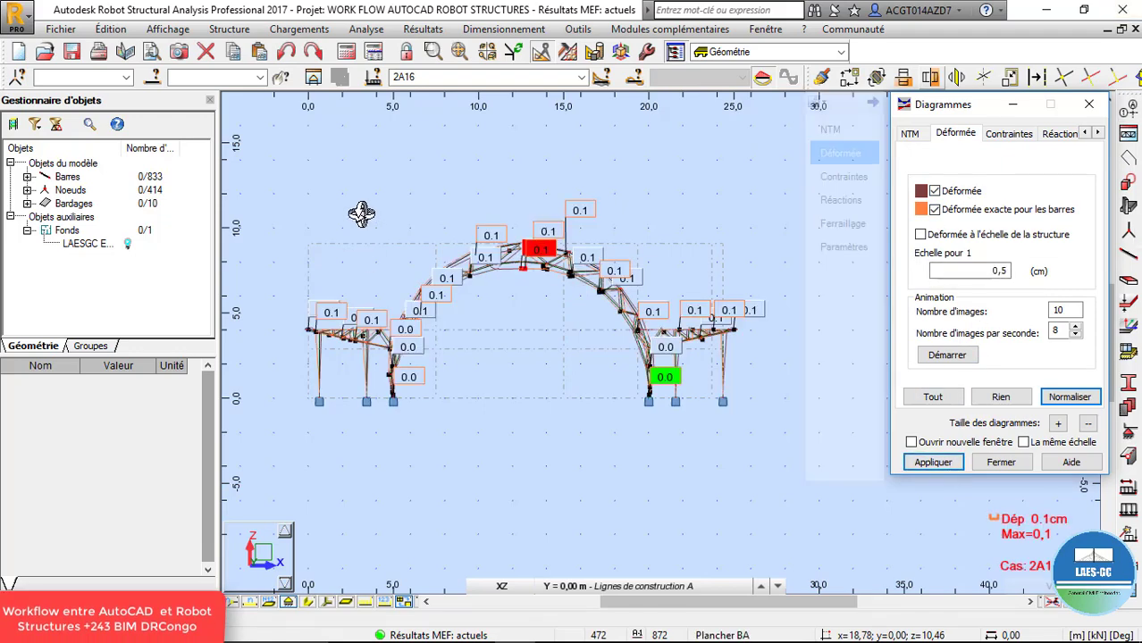
{"action": "scroll", "coordinate": [530, 256], "scroll_direction": "up", "scroll_amount": 5}
{"action": "scroll", "coordinate": [547, 198], "scroll_direction": "down", "scroll_amount": 5}
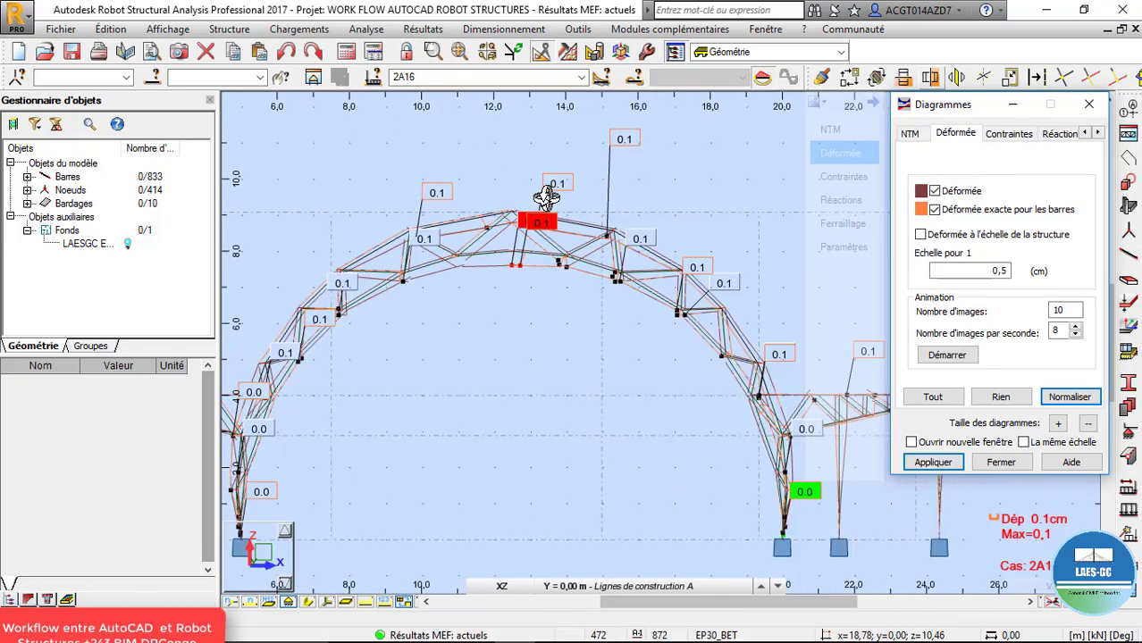
{"action": "left_click", "coordinate": [547, 198]}
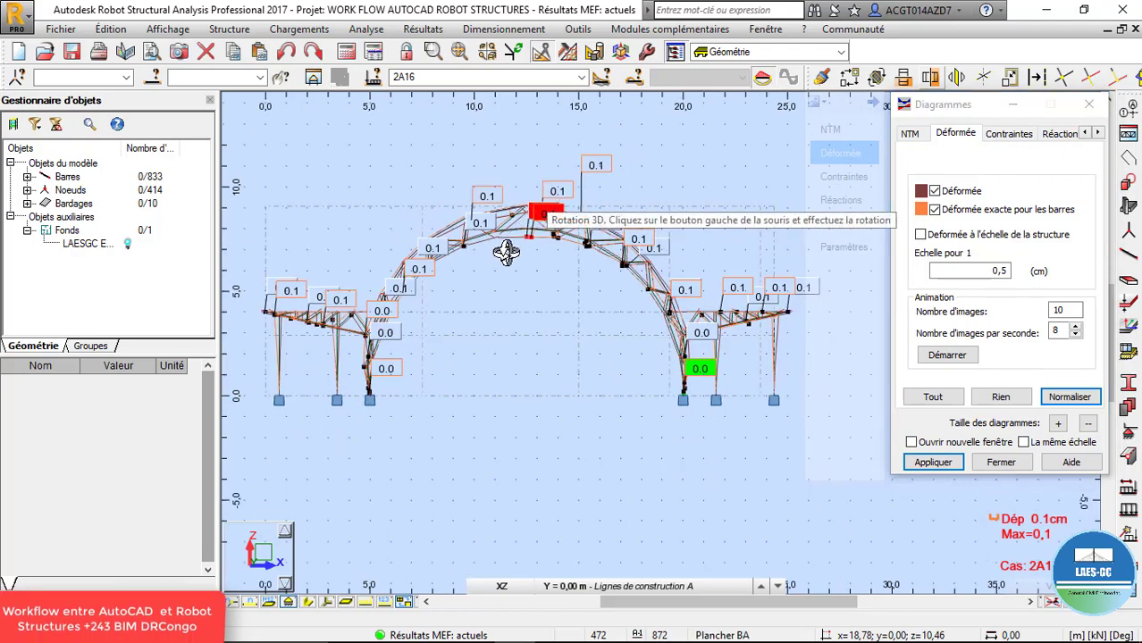
Inspect the deformed shape and its labelled displacements in 3D around the hall's arches and side canopies.
{"action": "left_click_drag", "start_coordinate": [503, 253], "coordinate": [667, 357]}
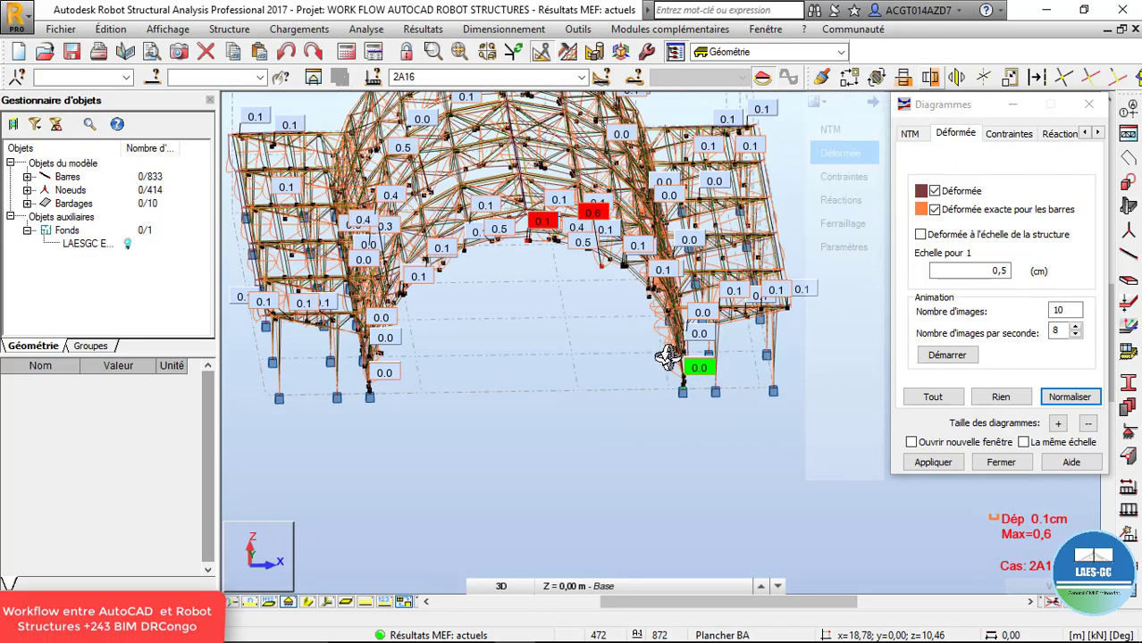
{"action": "scroll", "coordinate": [666, 357], "scroll_direction": "down", "scroll_amount": 4}
{"action": "left_click_drag", "start_coordinate": [577, 349], "coordinate": [507, 355]}
{"action": "scroll", "coordinate": [653, 361], "scroll_direction": "up", "scroll_amount": 5}
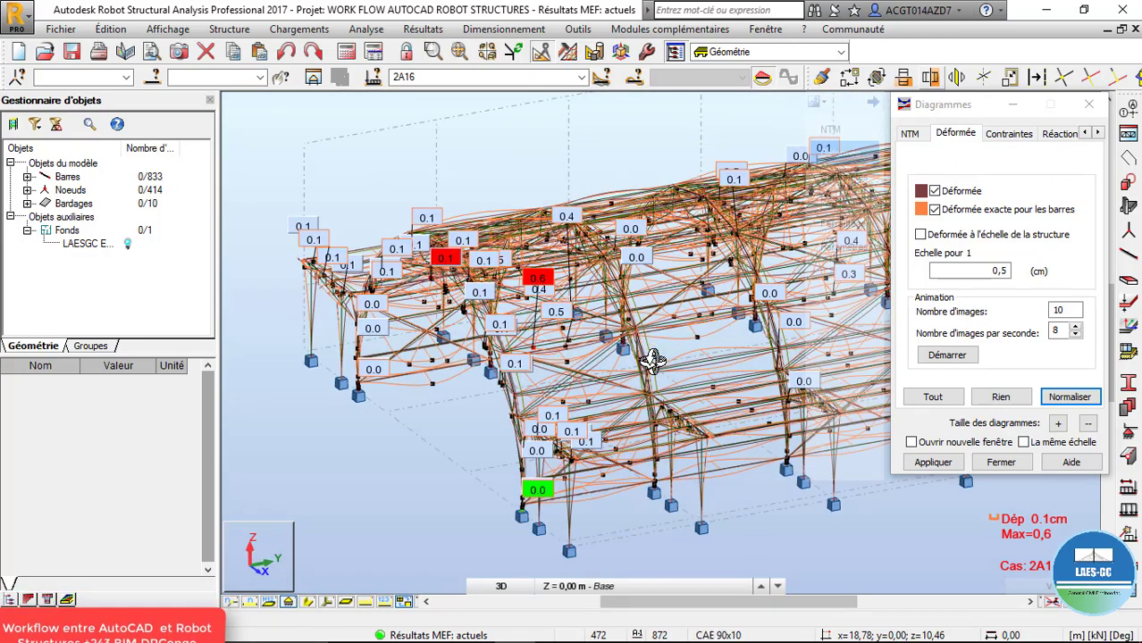
{"action": "scroll", "coordinate": [653, 361], "scroll_direction": "up", "scroll_amount": 2}
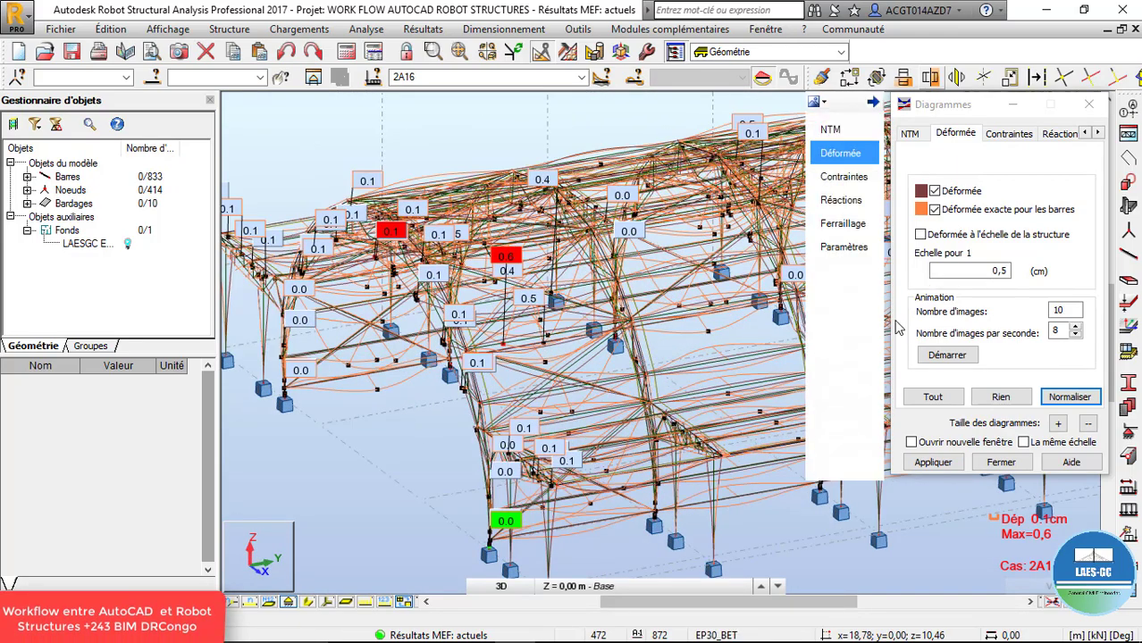
Remove the value labels from the deformed shape by setting the diagram description to none (aucune).
{"action": "left_click", "coordinate": [840, 248]}
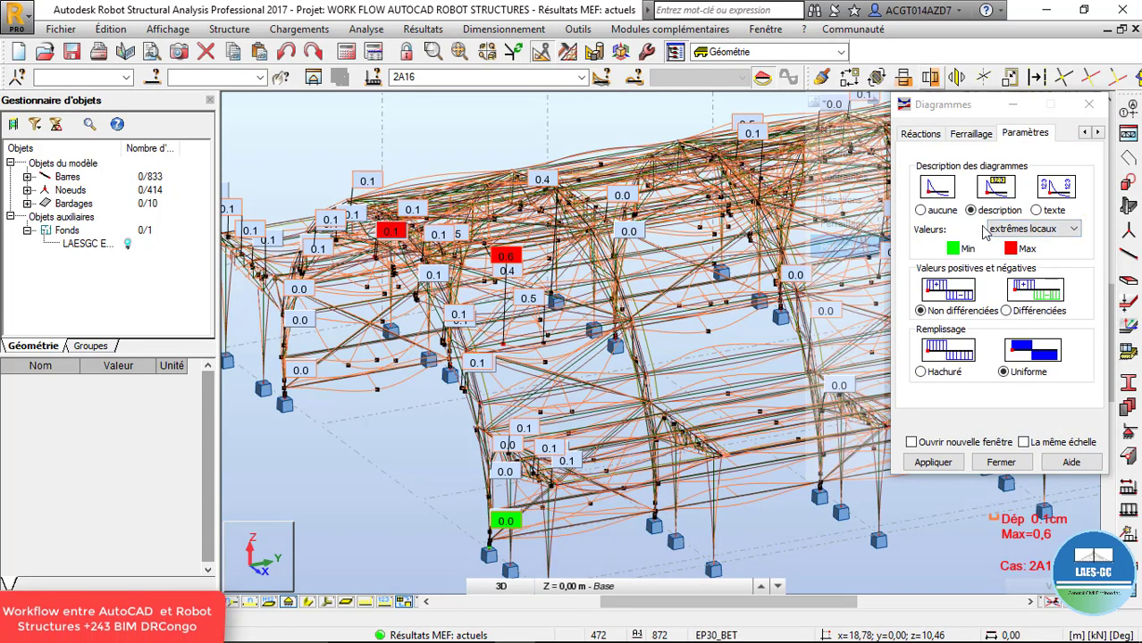
{"action": "left_click", "coordinate": [922, 210]}
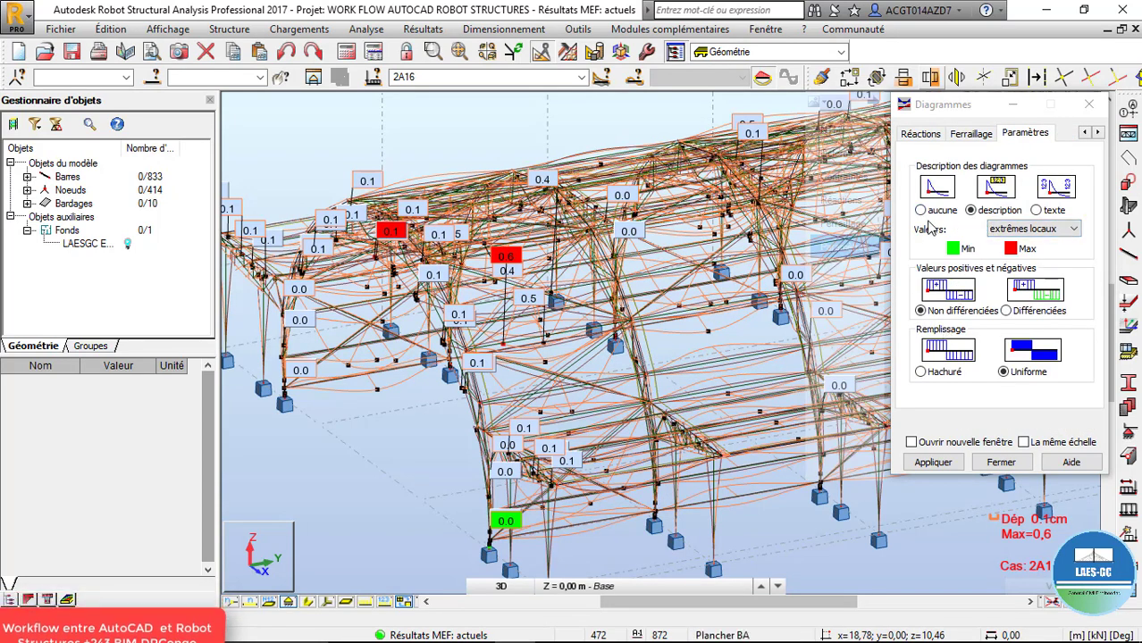
{"action": "left_click", "coordinate": [934, 465]}
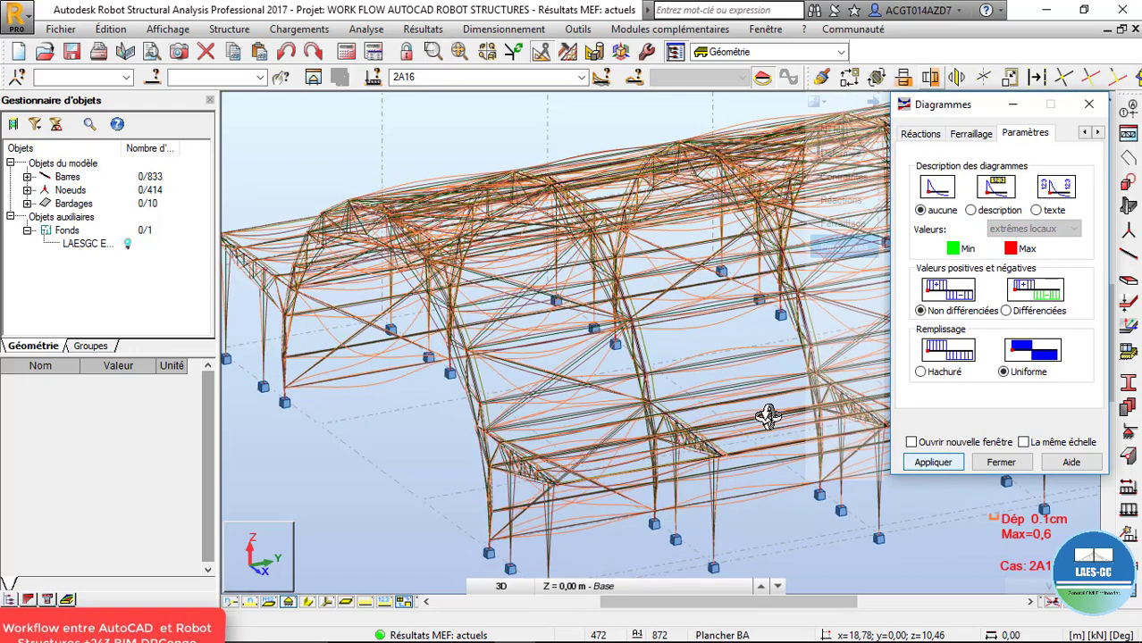
Generate the 3D animation of the whole hall's deformed shape with 10 images at 8 images per second.
{"action": "scroll", "coordinate": [327, 318], "scroll_direction": "down", "scroll_amount": 3}
{"action": "left_click_drag", "start_coordinate": [347, 318], "coordinate": [418, 304]}
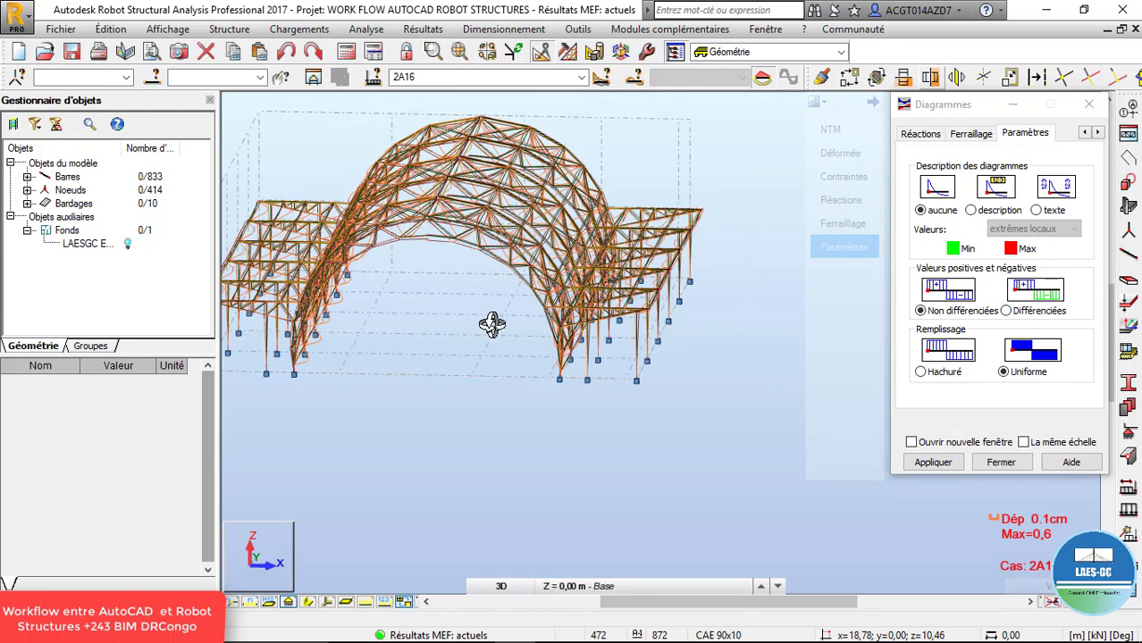
{"action": "left_click_drag", "start_coordinate": [492, 325], "coordinate": [528, 272]}
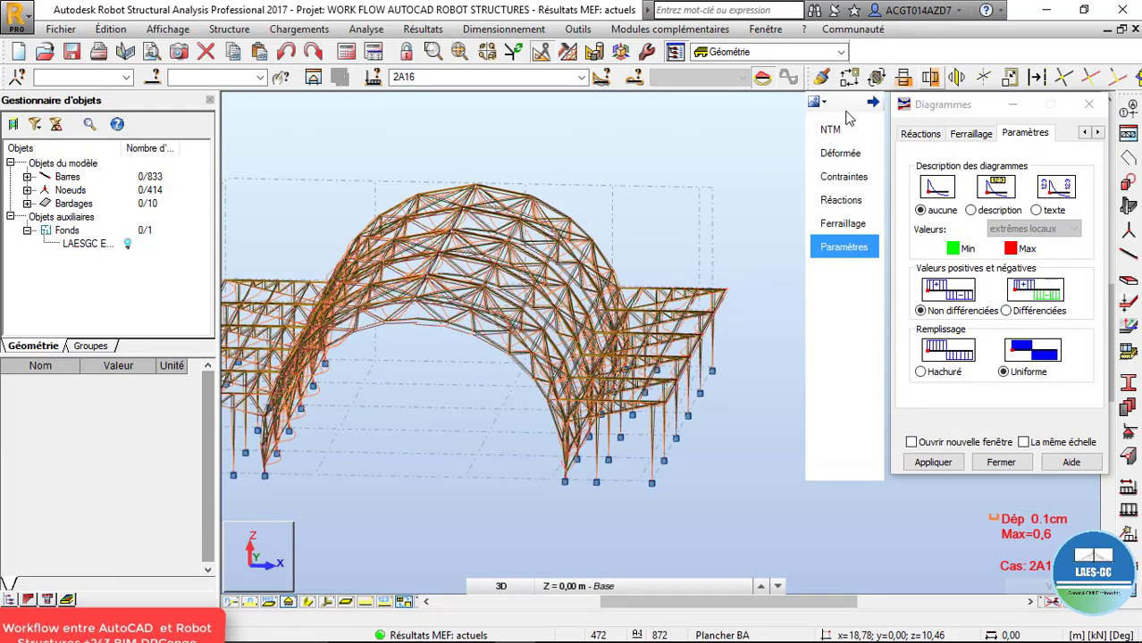
{"action": "left_click", "coordinate": [840, 153]}
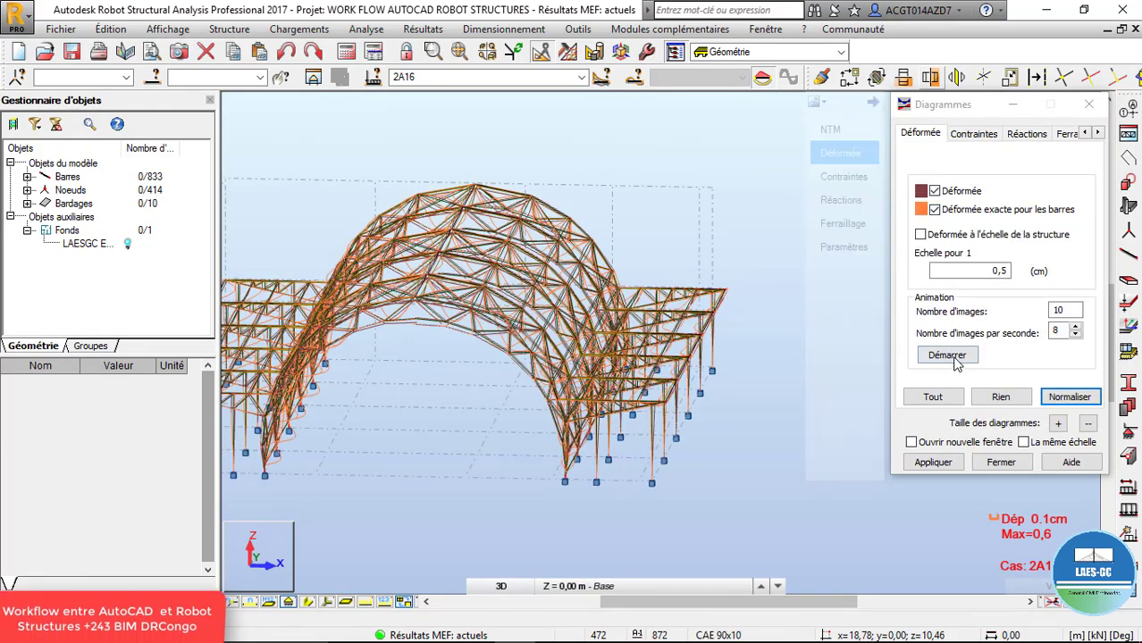
{"action": "scroll", "coordinate": [589, 295], "scroll_direction": "down", "scroll_amount": 2}
{"action": "left_click_drag", "start_coordinate": [589, 295], "coordinate": [502, 319]}
{"action": "scroll", "coordinate": [435, 343], "scroll_direction": "up", "scroll_amount": 3}
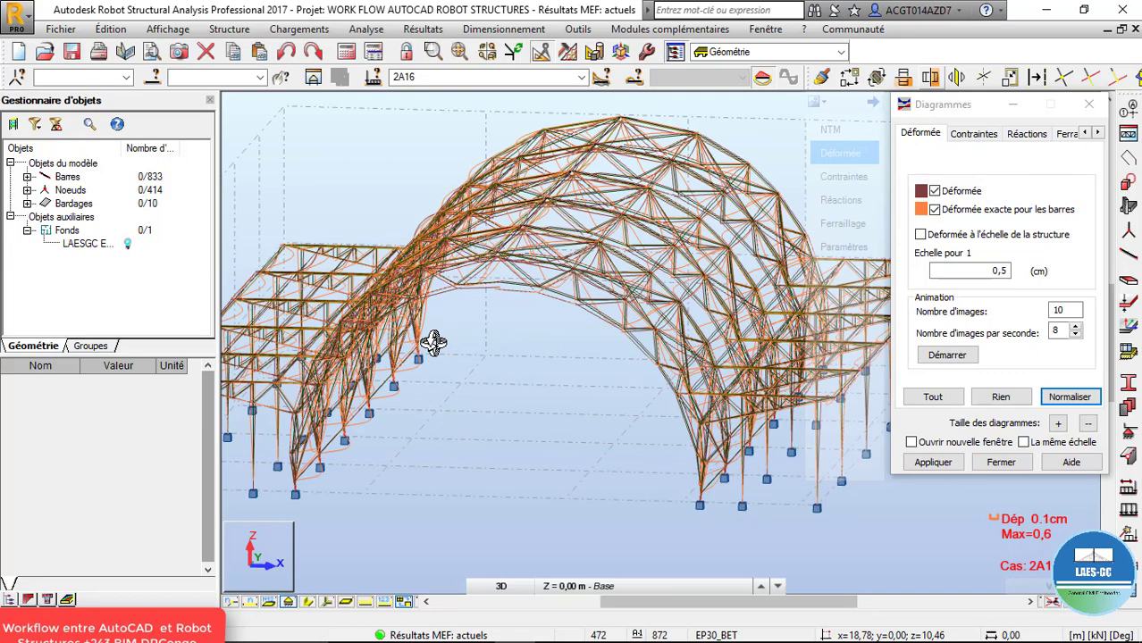
{"action": "left_click", "coordinate": [948, 355]}
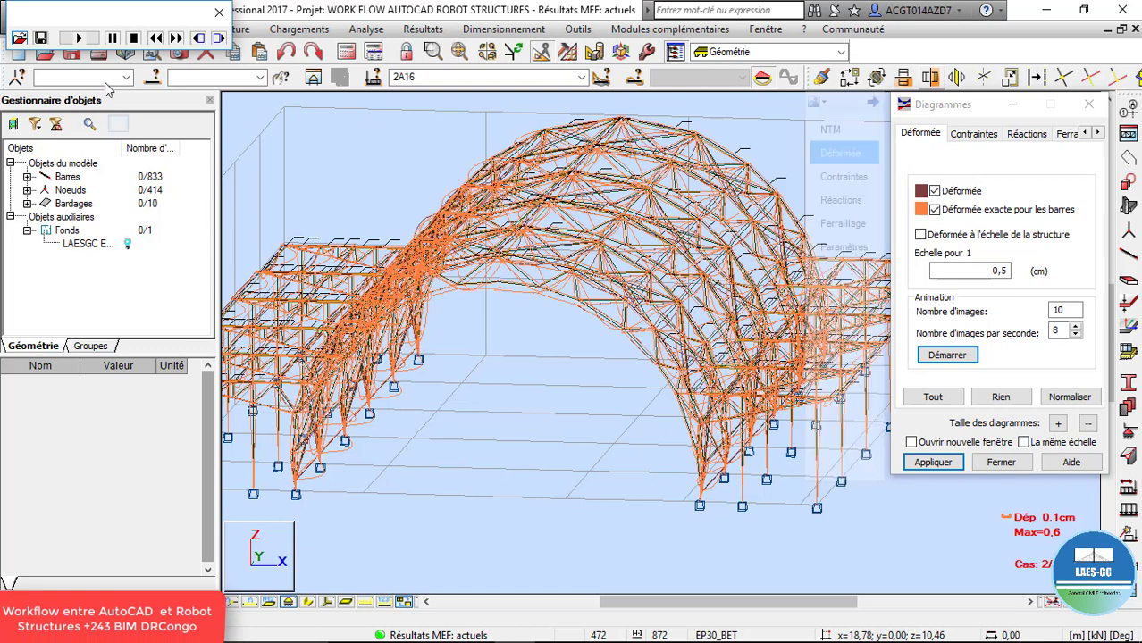
Save the 3D deformation animation on the Desktop (Bureau) as an AVI file named deformation and close the player.
{"action": "left_click", "coordinate": [39, 38]}
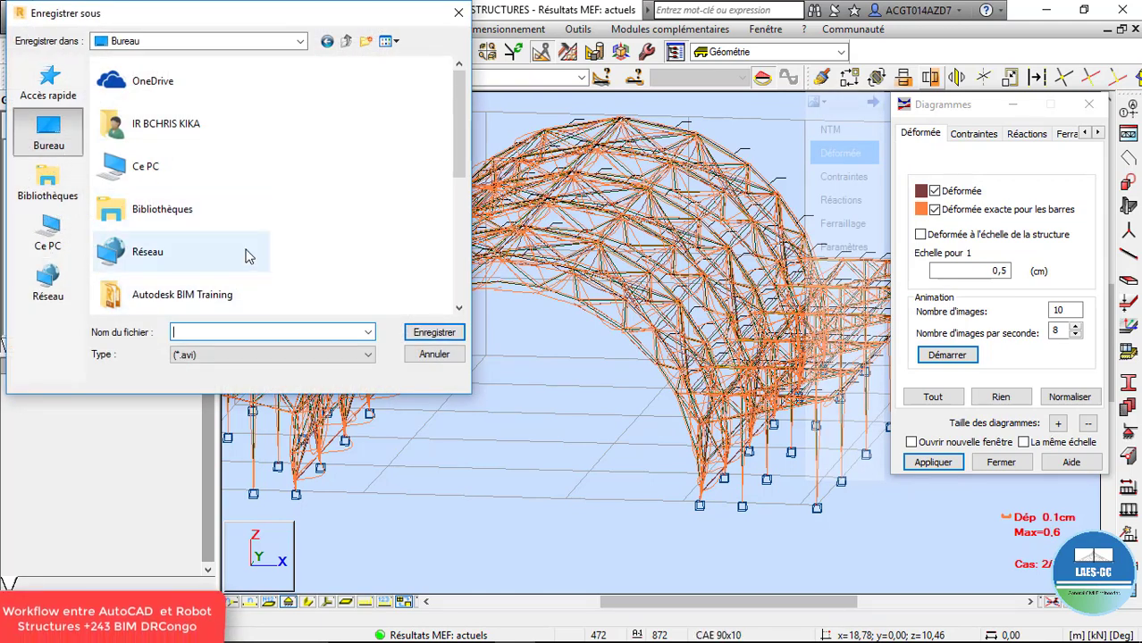
{"action": "scroll", "coordinate": [248, 253], "scroll_direction": "down", "scroll_amount": 3}
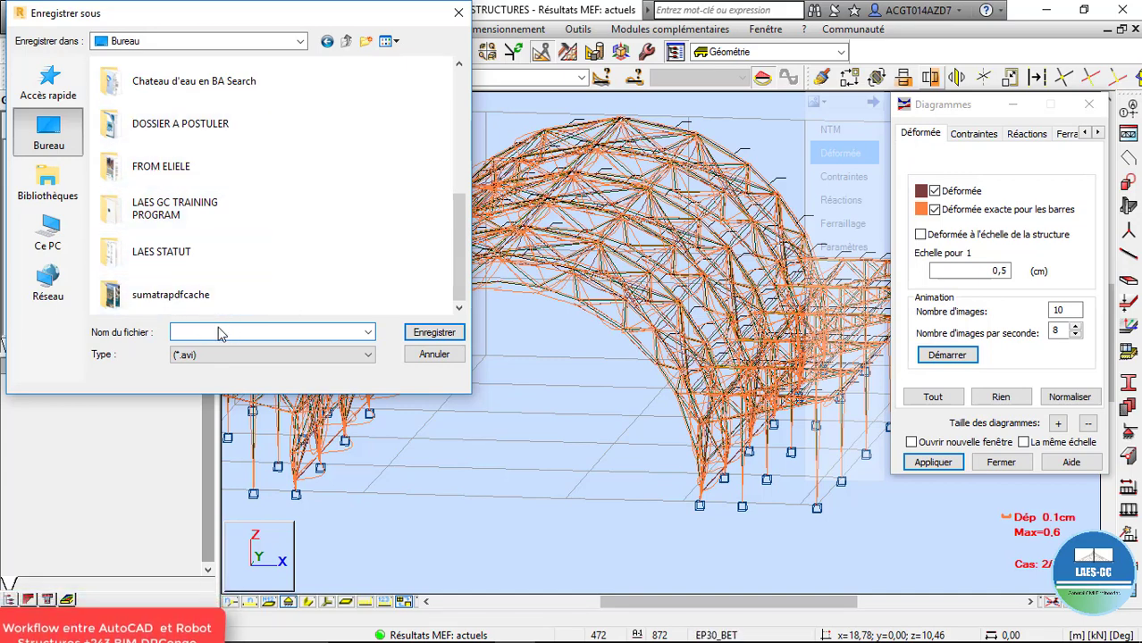
{"action": "type", "text": "deo"}
{"action": "key", "text": "Tab"}
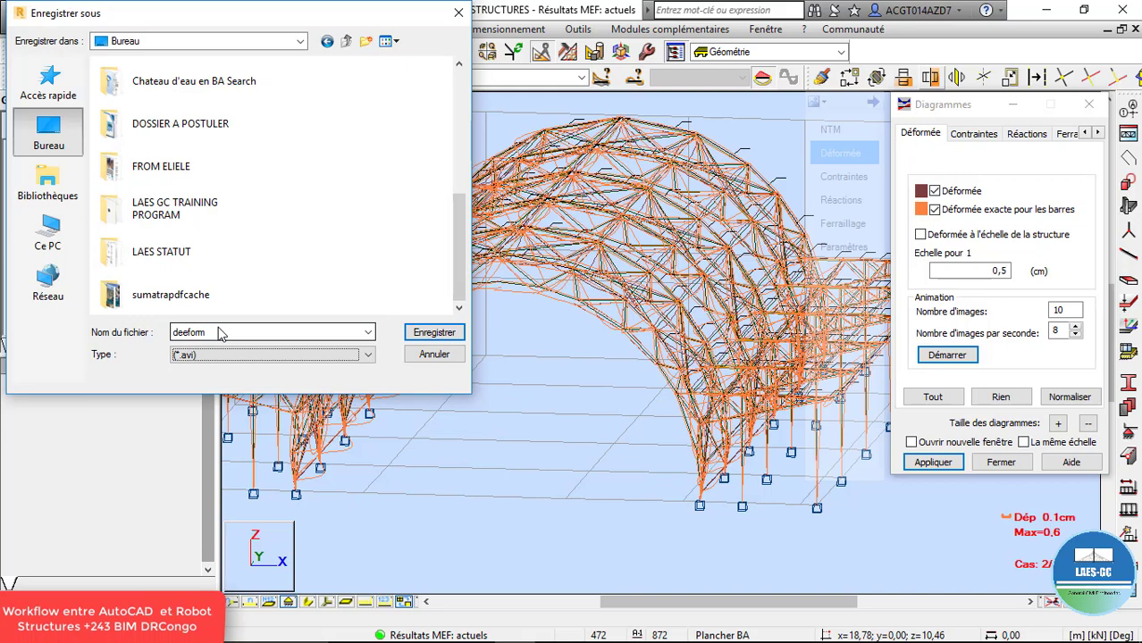
{"action": "key", "text": "shift+Tab"}
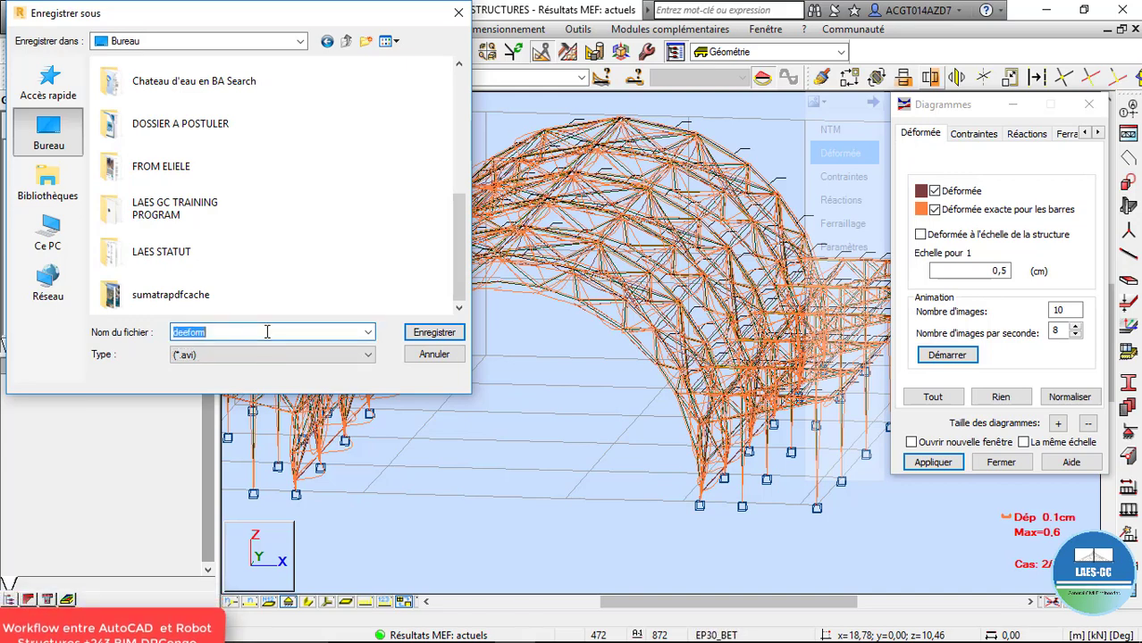
{"action": "type", "text": "deform"}
{"action": "key", "text": "Tab"}
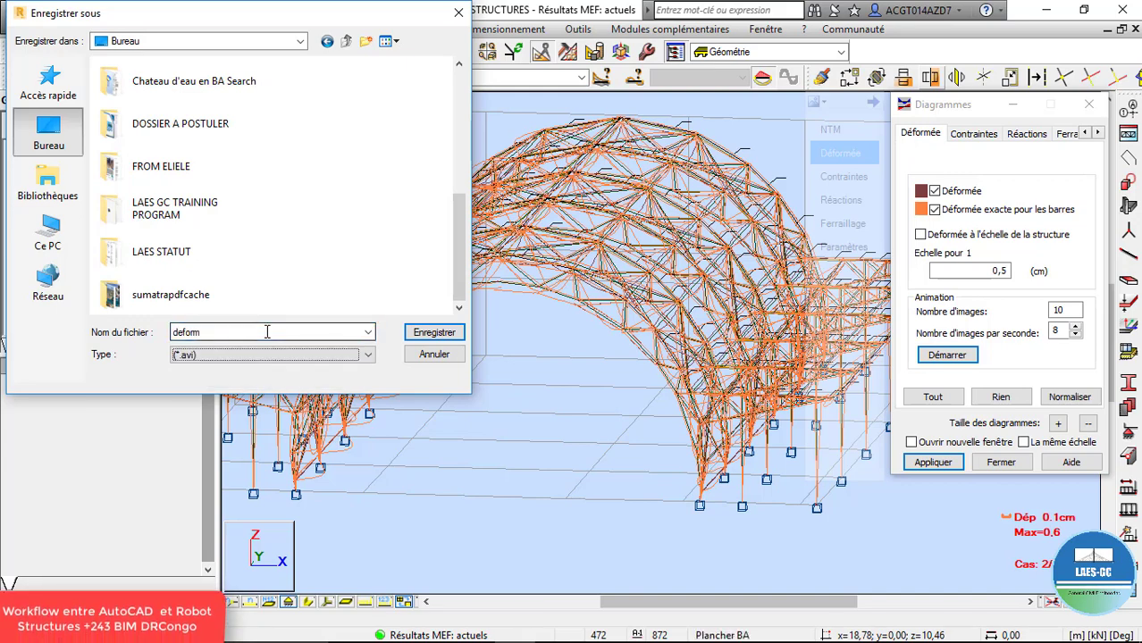
{"action": "double_click", "coordinate": [213, 331]}
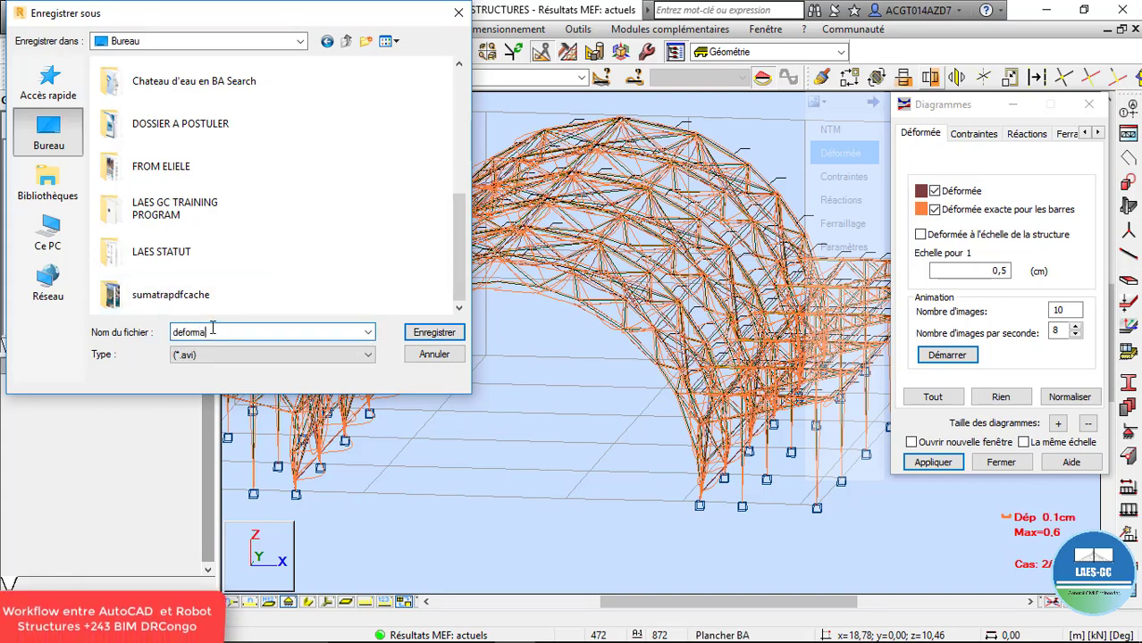
{"action": "left_click", "coordinate": [433, 332]}
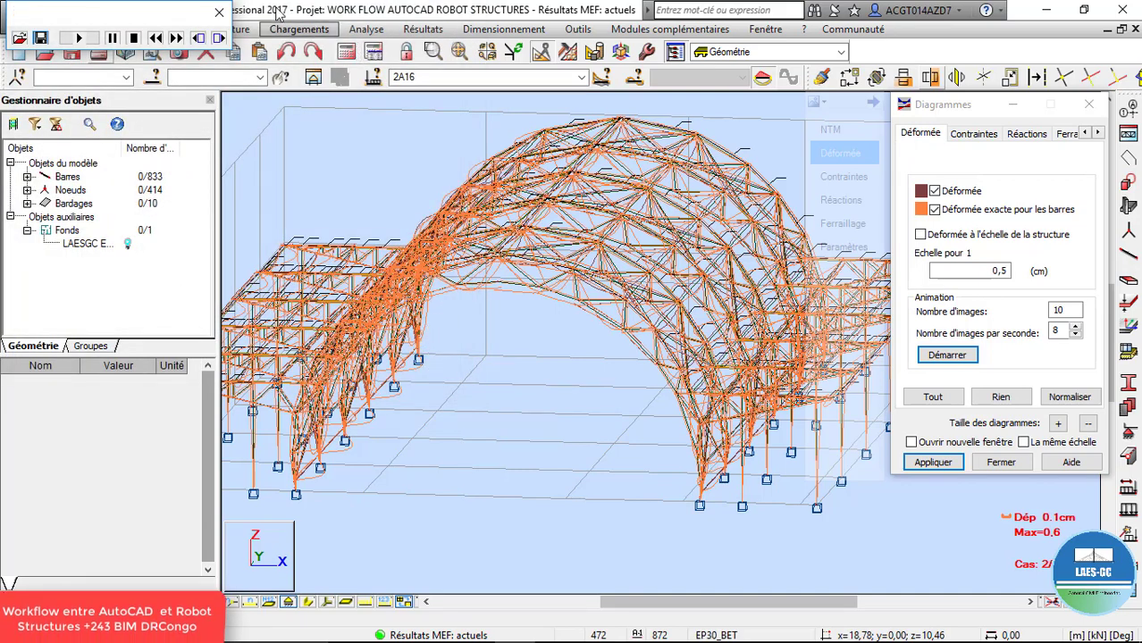
{"action": "left_click", "coordinate": [223, 12]}
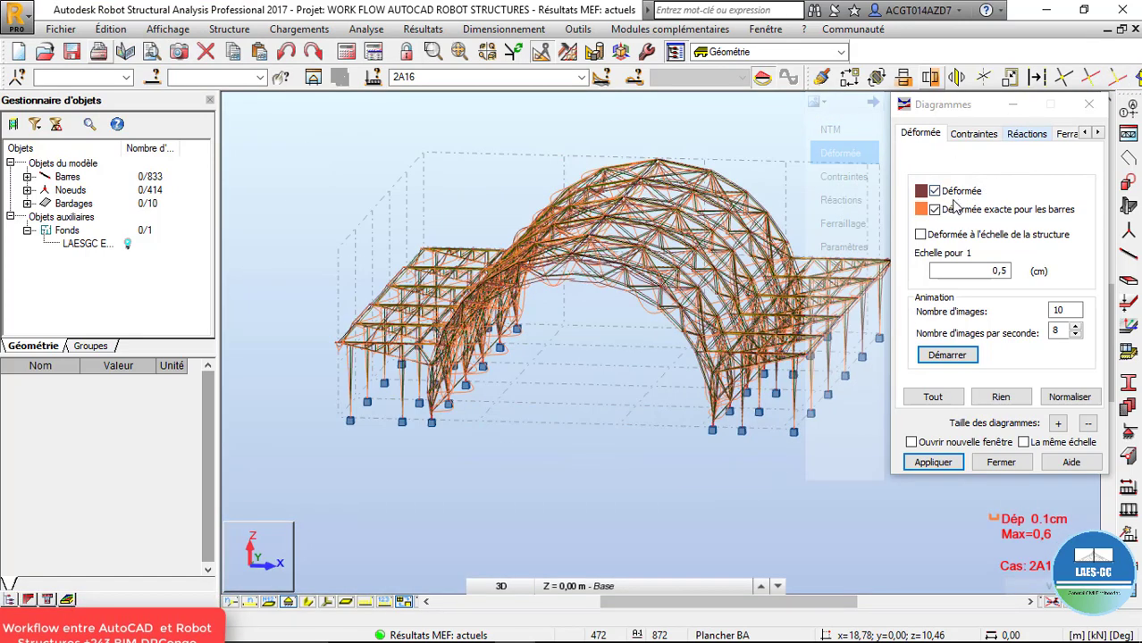
Show the deformed shape in the XZ plane and normalise its display scale.
{"action": "left_click", "coordinate": [505, 586]}
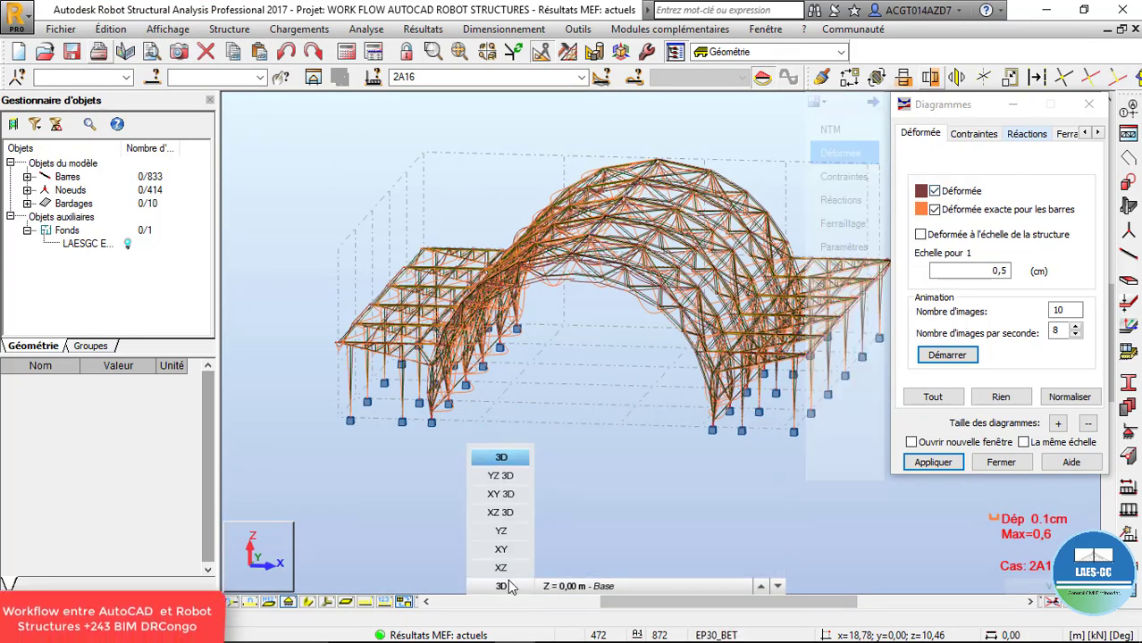
{"action": "left_click", "coordinate": [501, 568]}
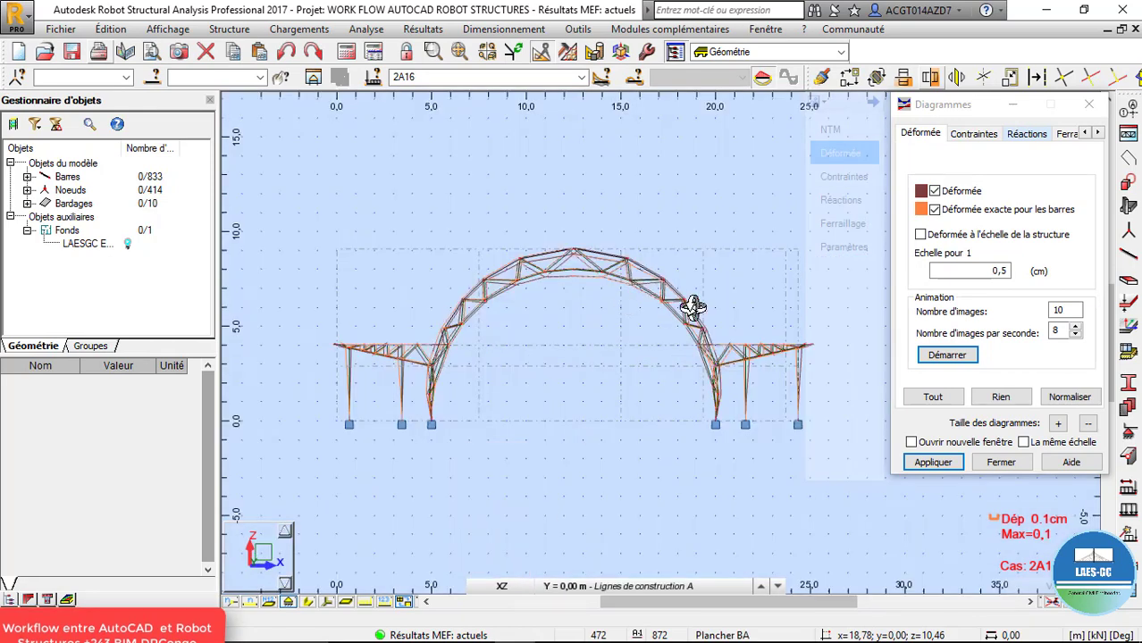
{"action": "scroll", "coordinate": [688, 301], "scroll_direction": "up", "scroll_amount": 2}
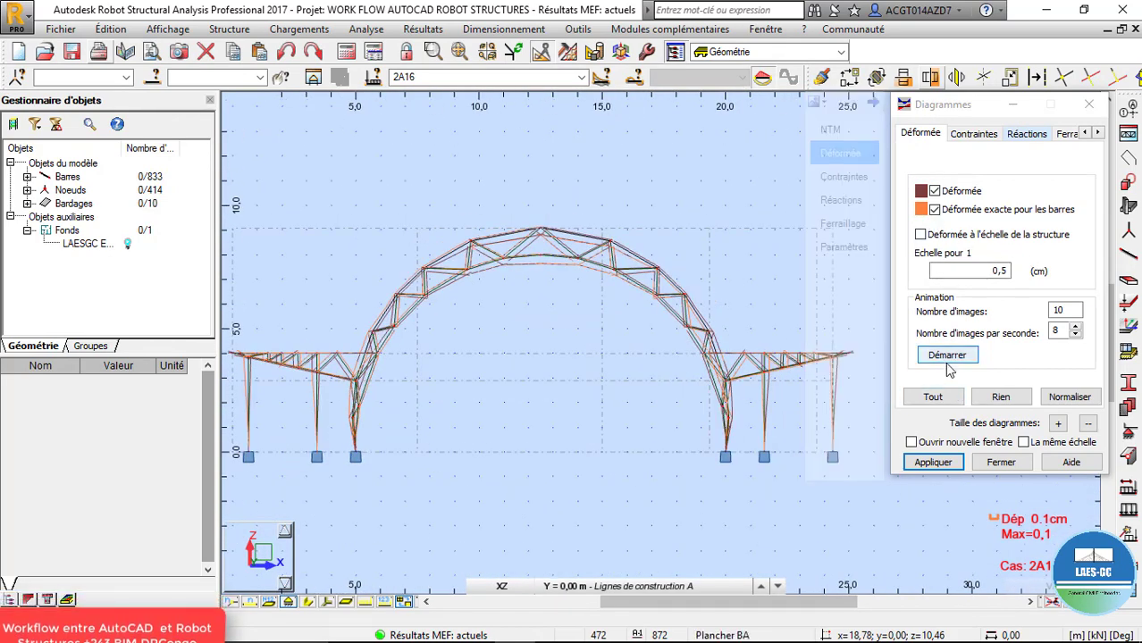
{"action": "left_click", "coordinate": [1075, 397]}
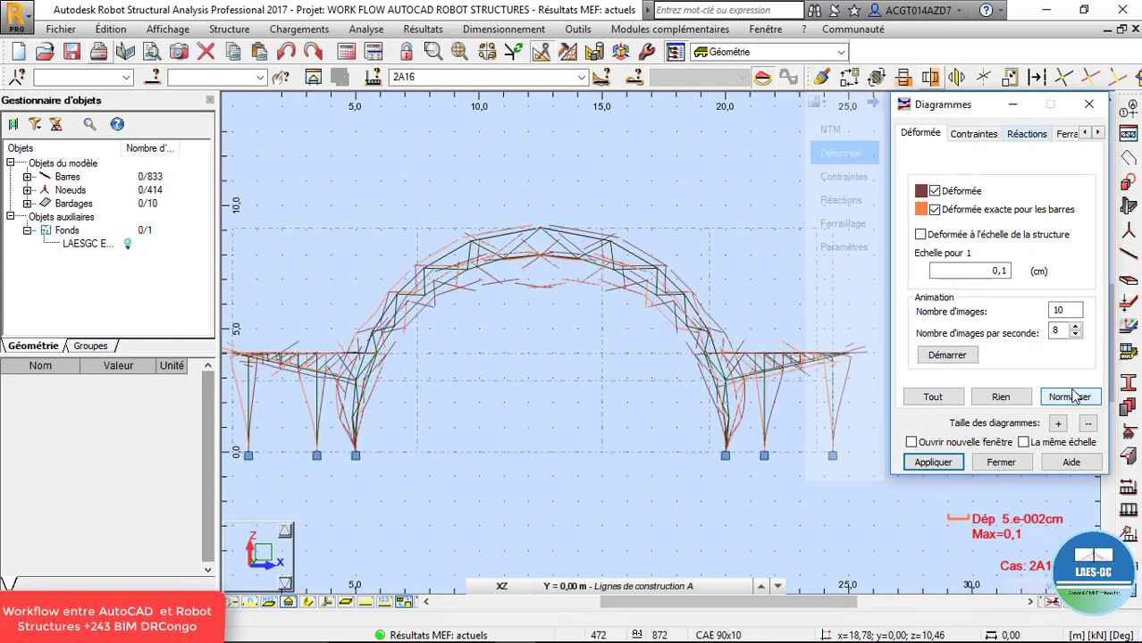
Play the animation of the unlabelled deformed shape in the XZ plane, finishing by closing the player.
{"action": "scroll", "coordinate": [455, 198], "scroll_direction": "down", "scroll_amount": 2}
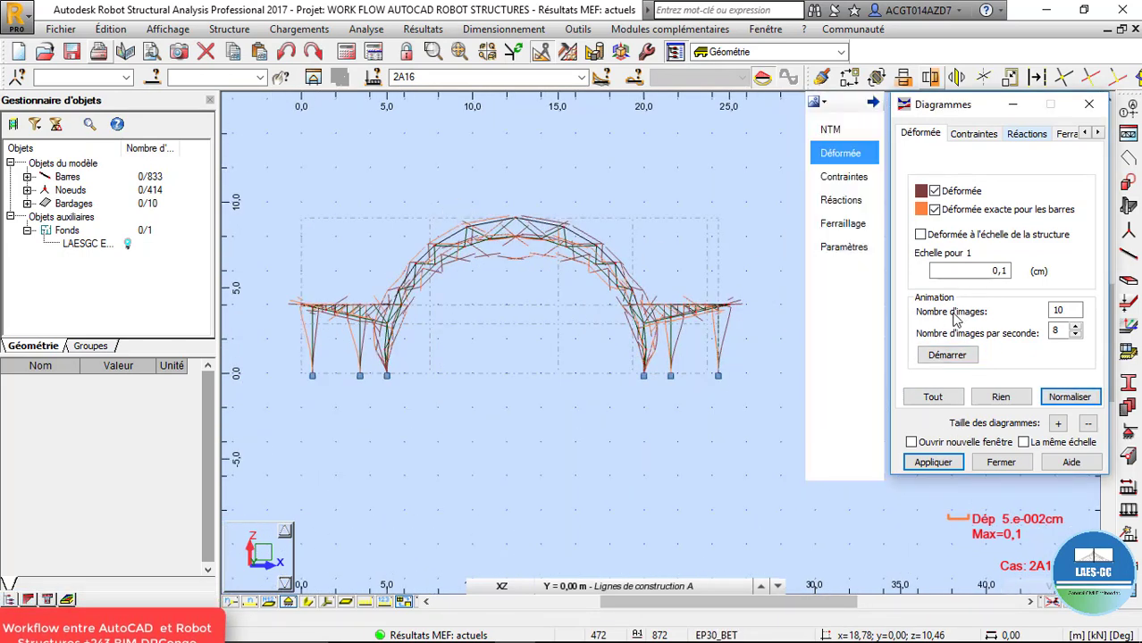
{"action": "left_click", "coordinate": [948, 355]}
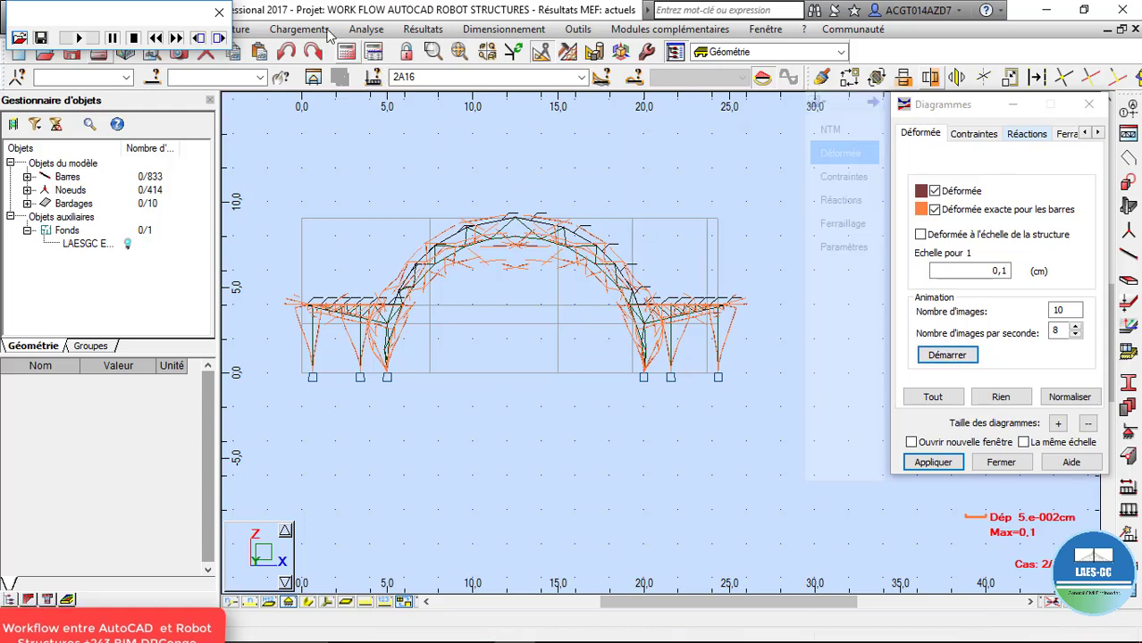
{"action": "left_click", "coordinate": [220, 13]}
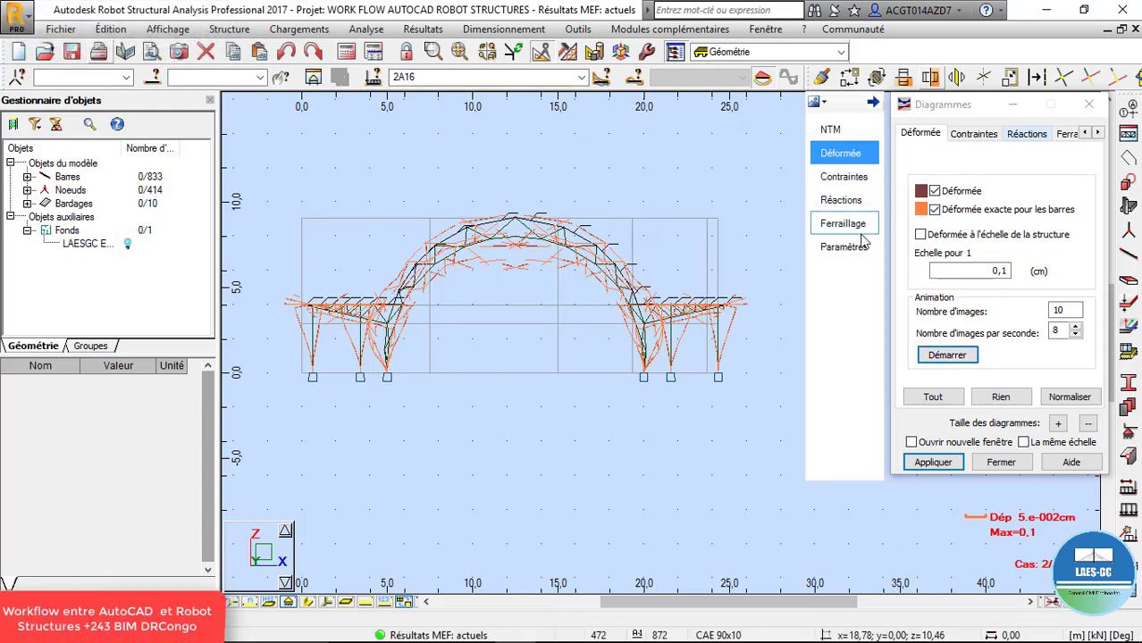
Label the deformed shape in the XZ plane with description tags showing the local extreme values (extrêmes locaux).
{"action": "left_click", "coordinate": [860, 227]}
{"action": "left_click", "coordinate": [844, 248]}
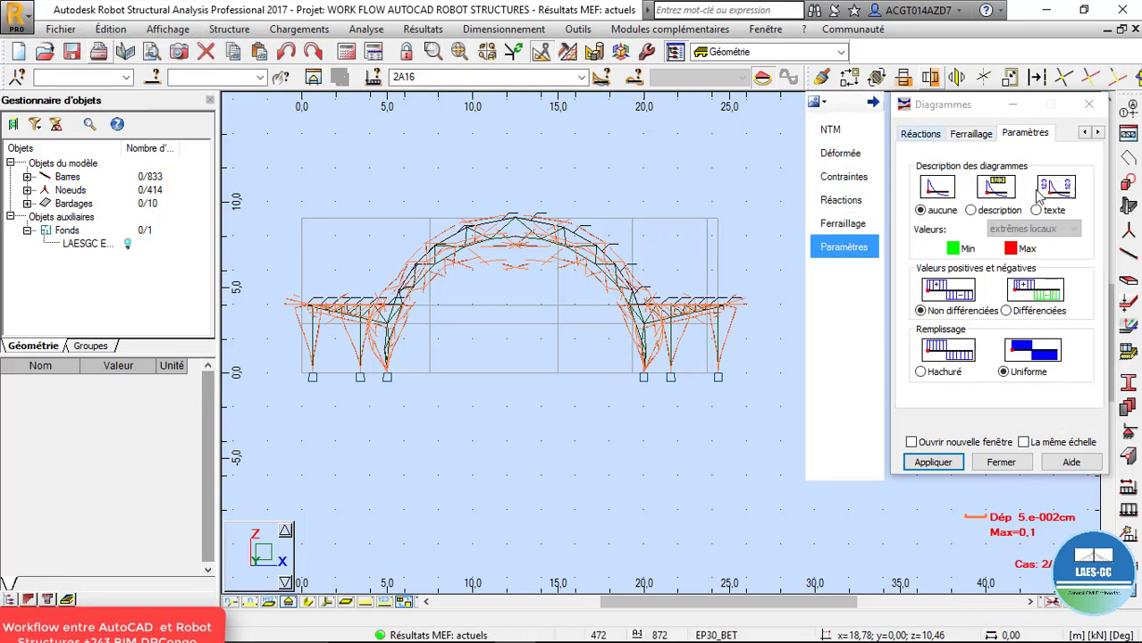
{"action": "left_click", "coordinate": [972, 210]}
{"action": "left_click", "coordinate": [935, 466]}
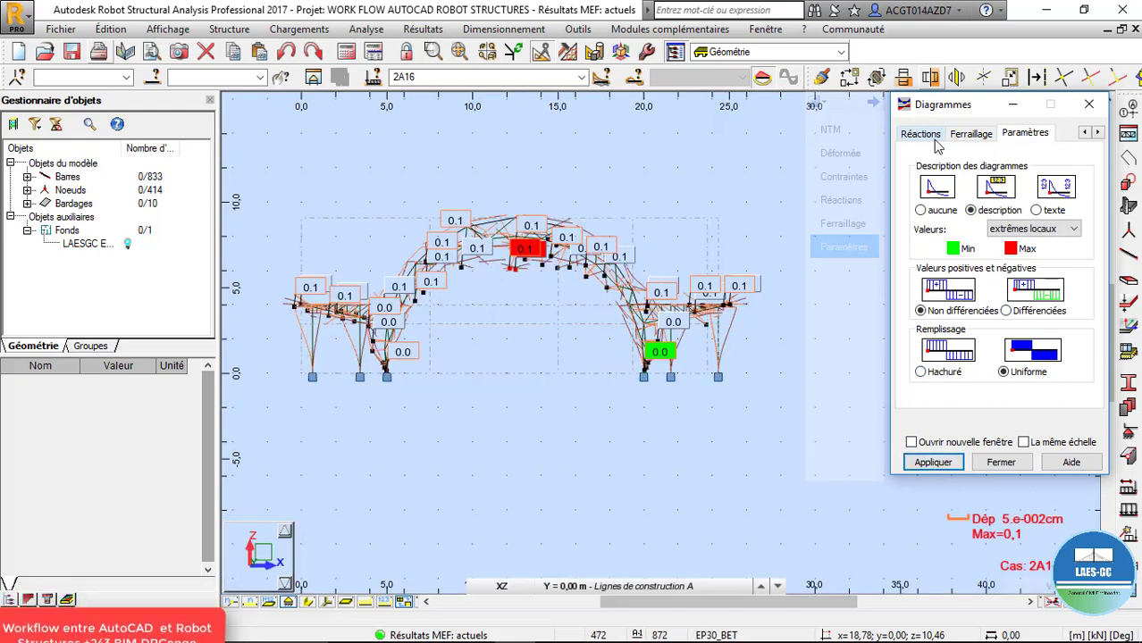
Animate the labelled deformed shape in the XZ plane and save it on the Desktop as an AVI named deformation ok.
{"action": "left_click", "coordinate": [842, 153]}
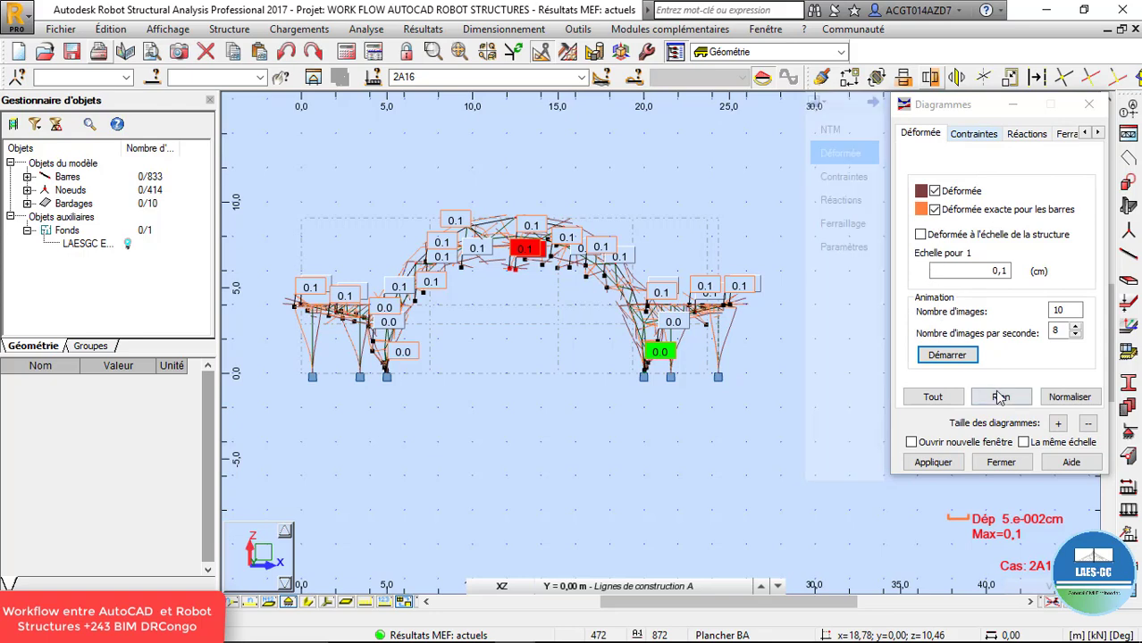
{"action": "left_click", "coordinate": [949, 356]}
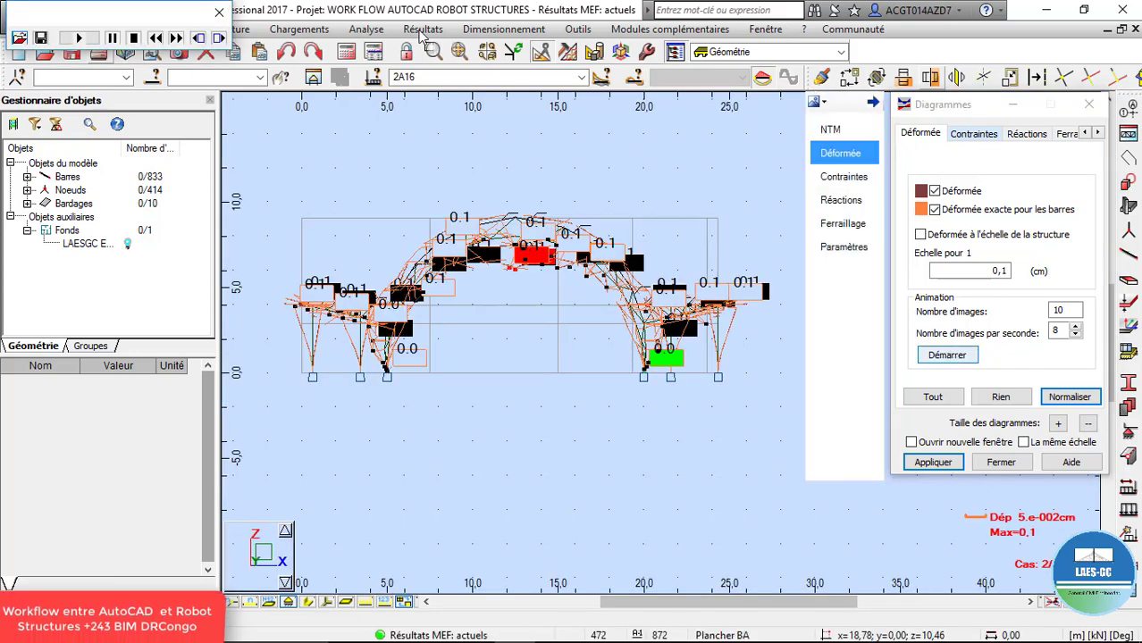
{"action": "left_click", "coordinate": [40, 39]}
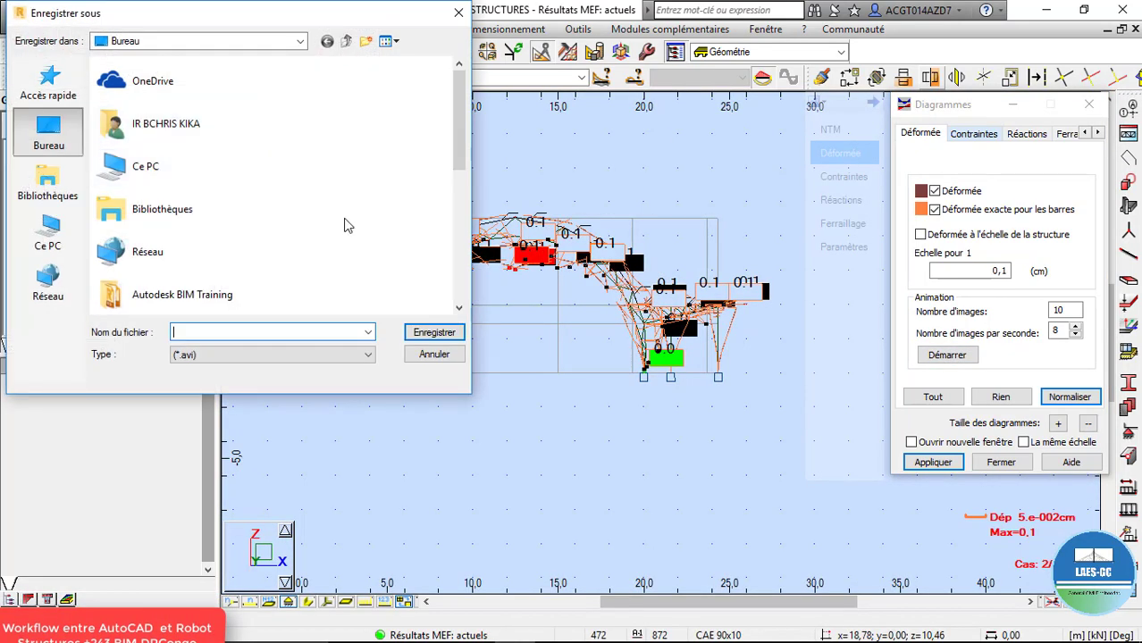
{"action": "type", "text": "de"}
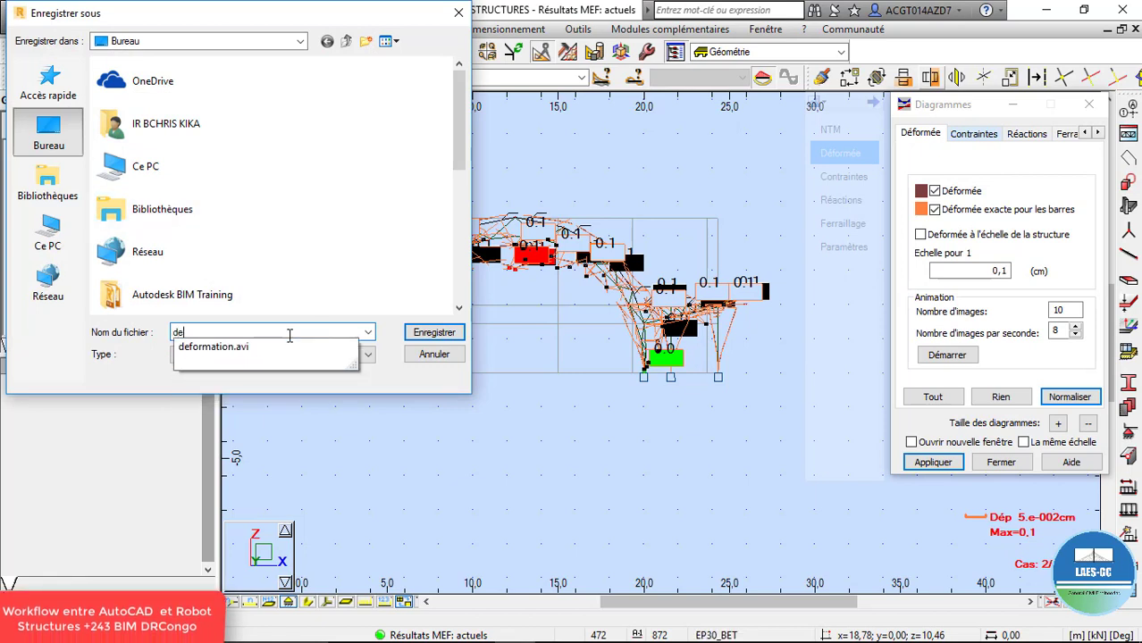
{"action": "type", "text": "formatio"}
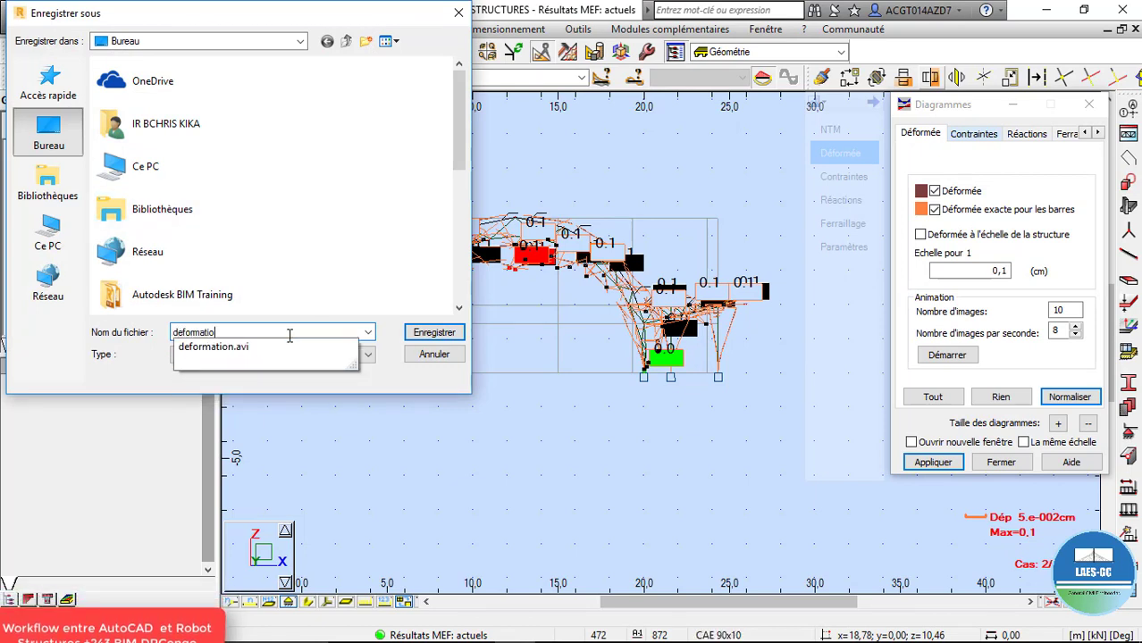
{"action": "type", "text": "n ok"}
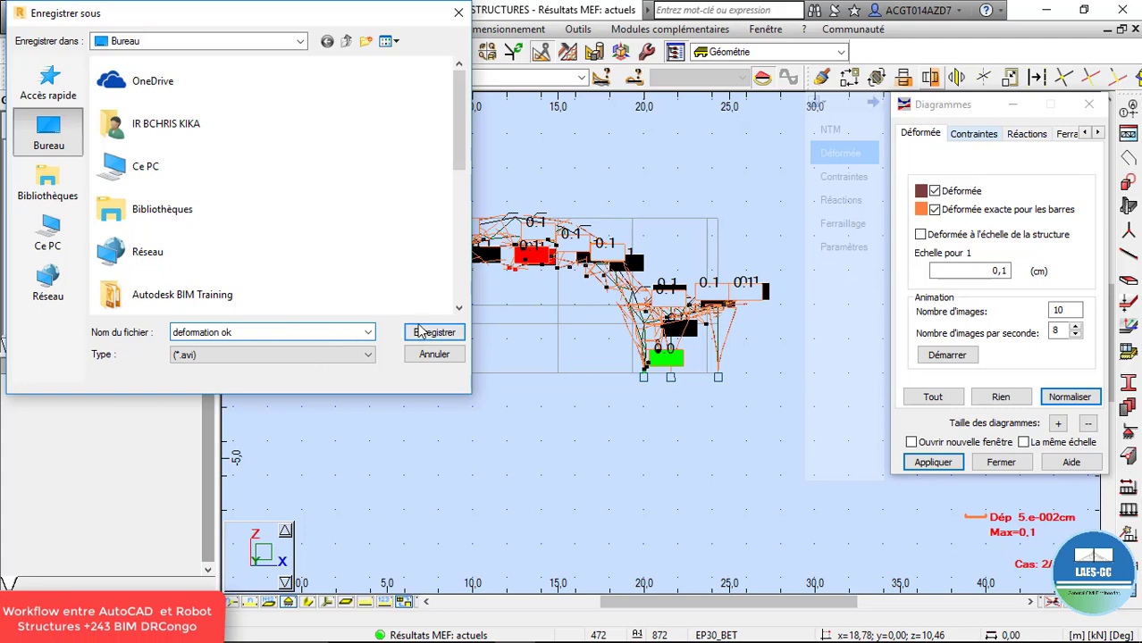
{"action": "left_click", "coordinate": [420, 332]}
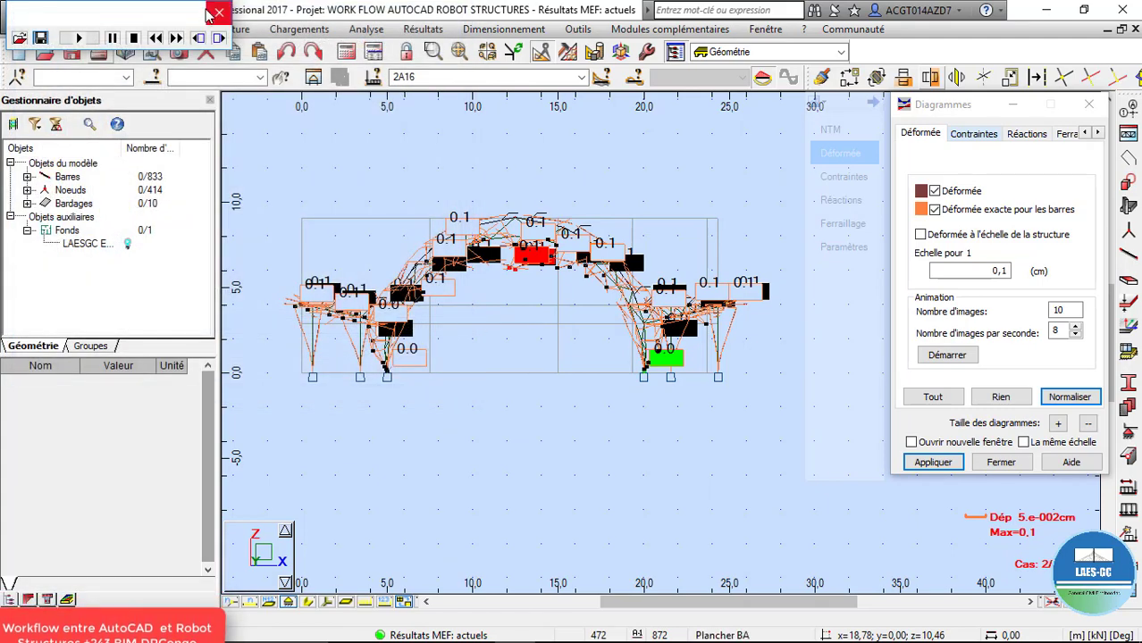
Close the animation player, watch the saved deformation video in Films et TV, and switch back to Robot Structural Analysis.
{"action": "left_click", "coordinate": [219, 12]}
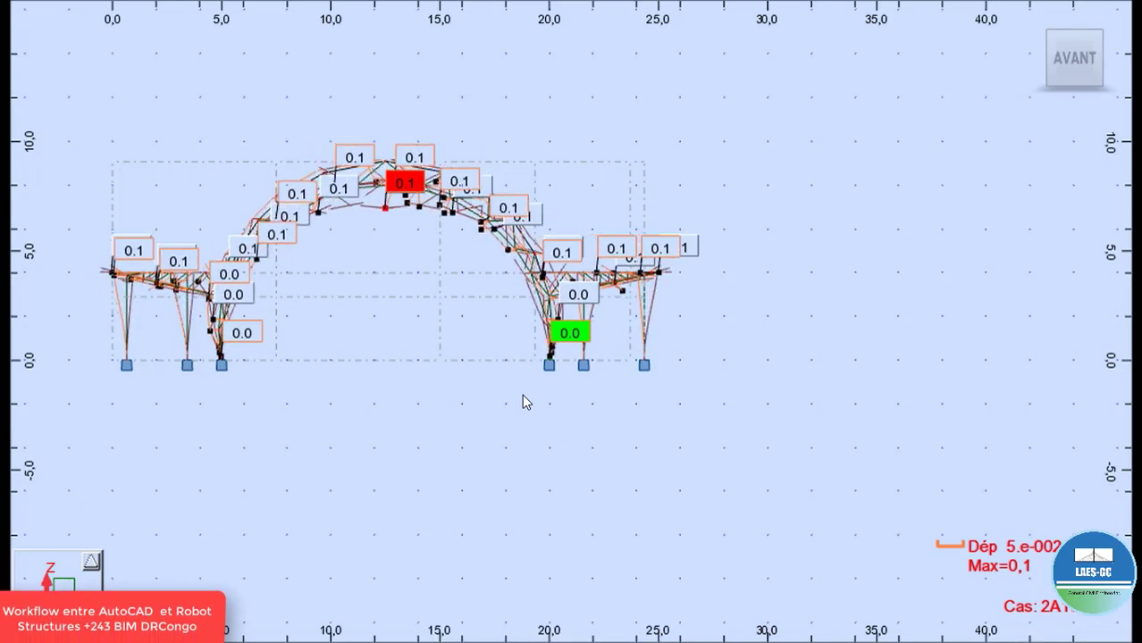
{"action": "mouse_move", "coordinate": [838, 282]}
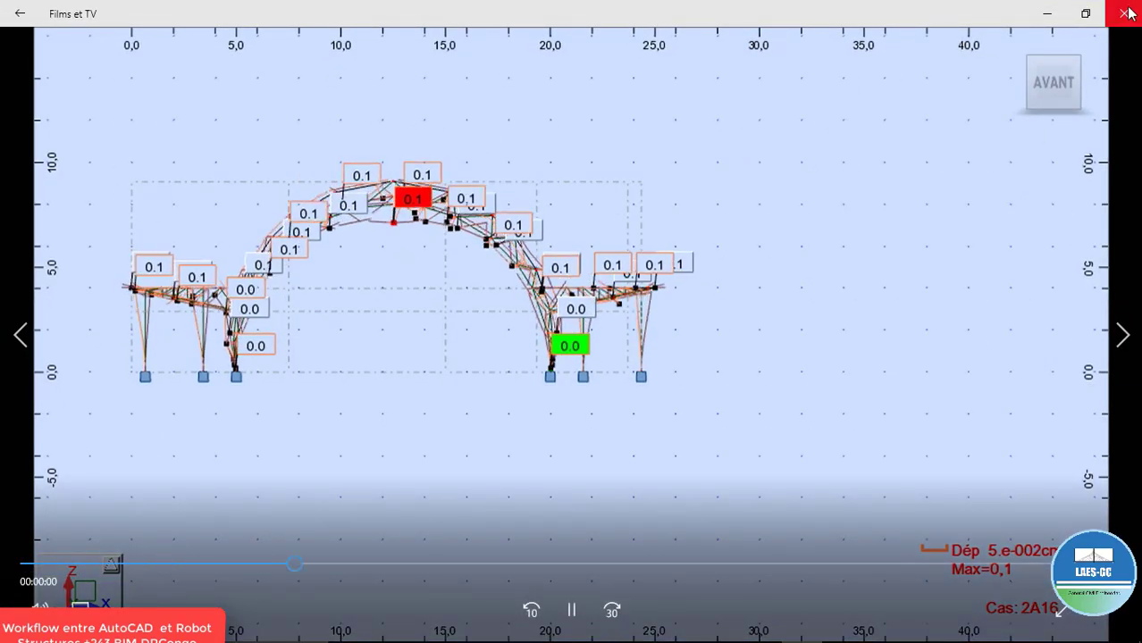
{"action": "left_click", "coordinate": [1124, 12]}
{"action": "key", "text": "alt+Tab"}
{"action": "key", "text": "alt+Tab"}
{"action": "key", "text": "alt+Tab"}
{"action": "key", "text": "alt+Tab"}
{"action": "key", "text": "alt+Tab"}
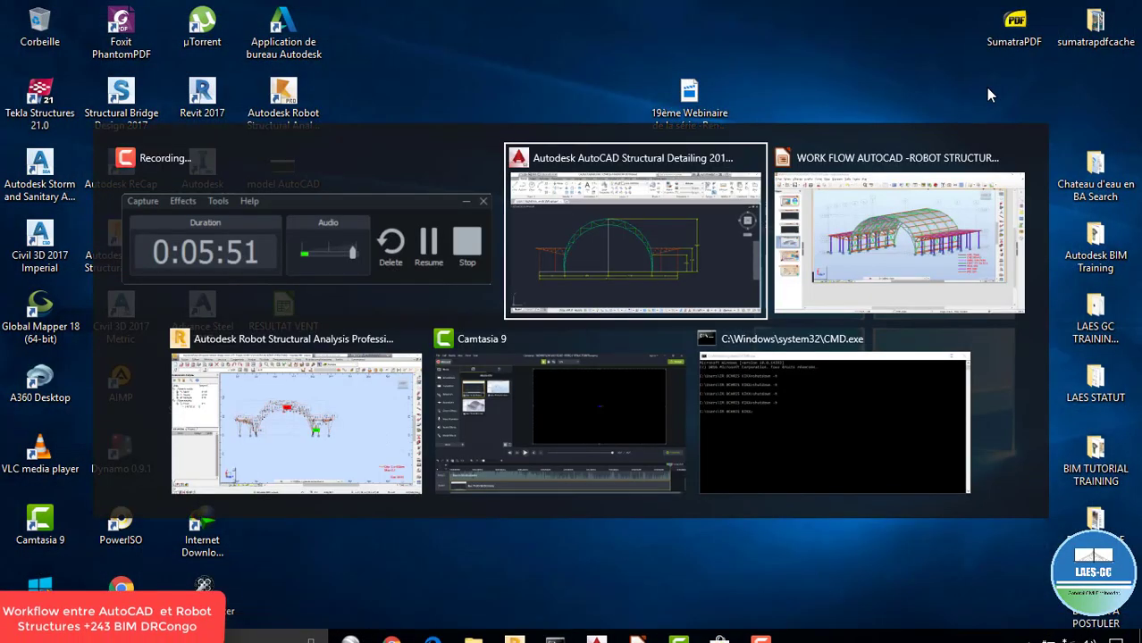
{"action": "key", "text": "alt+Tab"}
{"action": "key", "text": "alt+Tab"}
{"action": "key", "text": "alt+Tab"}
{"action": "key", "text": "alt+Tab"}
{"action": "key", "text": "alt+Tab"}
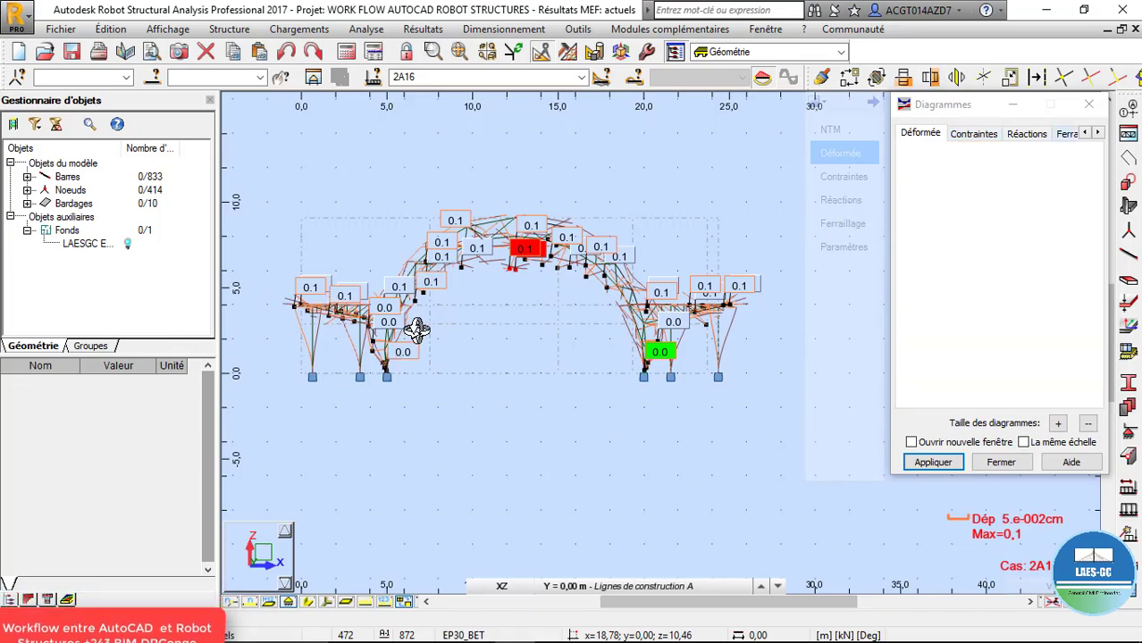
Examine the labelled deformation in 3D, and switch off both the Déformée and Déformée exacte pour les barres displays.
{"action": "scroll", "coordinate": [357, 354], "scroll_direction": "down", "scroll_amount": 2}
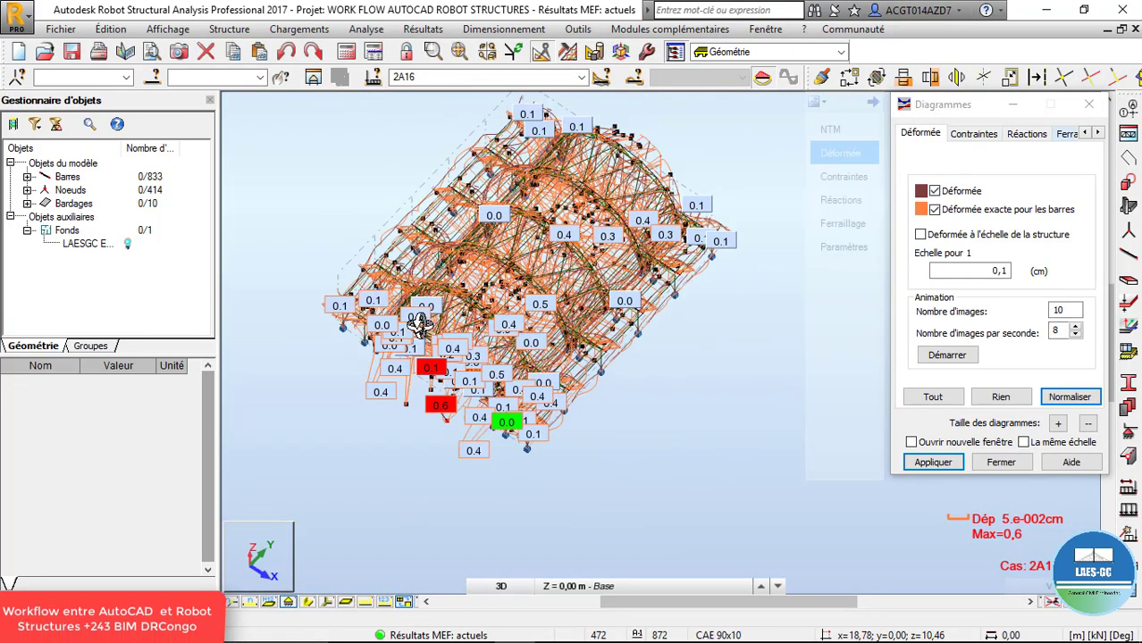
{"action": "scroll", "coordinate": [498, 268], "scroll_direction": "up", "scroll_amount": 1}
{"action": "scroll", "coordinate": [506, 306], "scroll_direction": "up", "scroll_amount": 4}
{"action": "scroll", "coordinate": [501, 310], "scroll_direction": "down", "scroll_amount": 2}
{"action": "middle_click_drag", "start_coordinate": [490, 319], "coordinate": [613, 298], "text": "shift"}
{"action": "scroll", "coordinate": [455, 306], "scroll_direction": "down", "scroll_amount": 3}
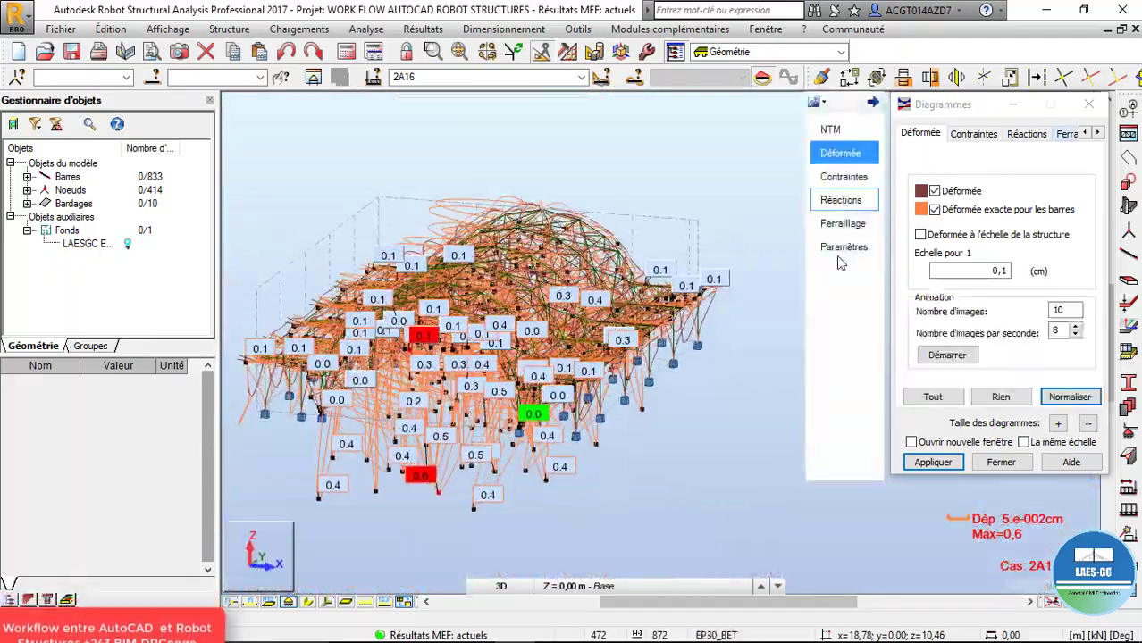
{"action": "left_click", "coordinate": [935, 209]}
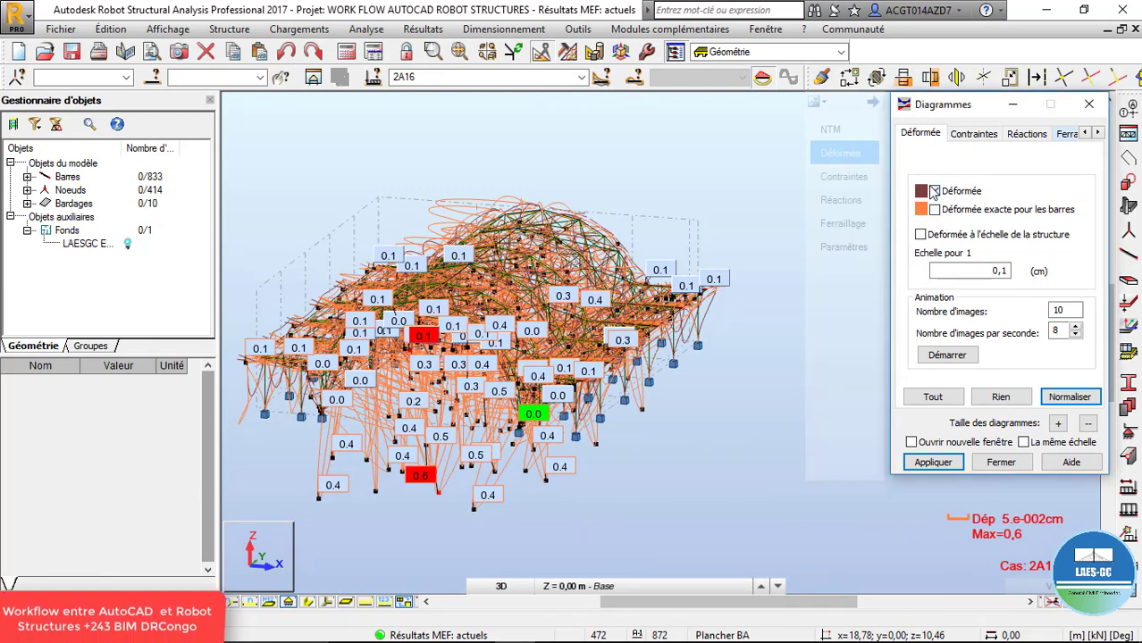
{"action": "left_click", "coordinate": [951, 461]}
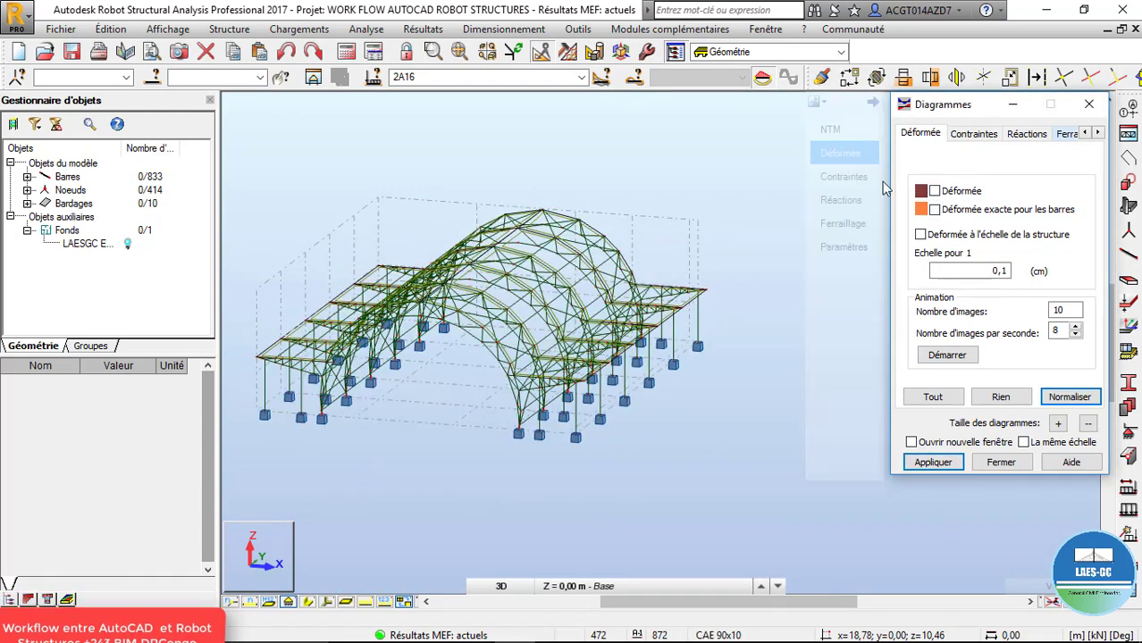
Display the maximum and minimum normal stress diagrams (S max and S min) and show them in the XZ plane.
{"action": "left_click", "coordinate": [859, 184]}
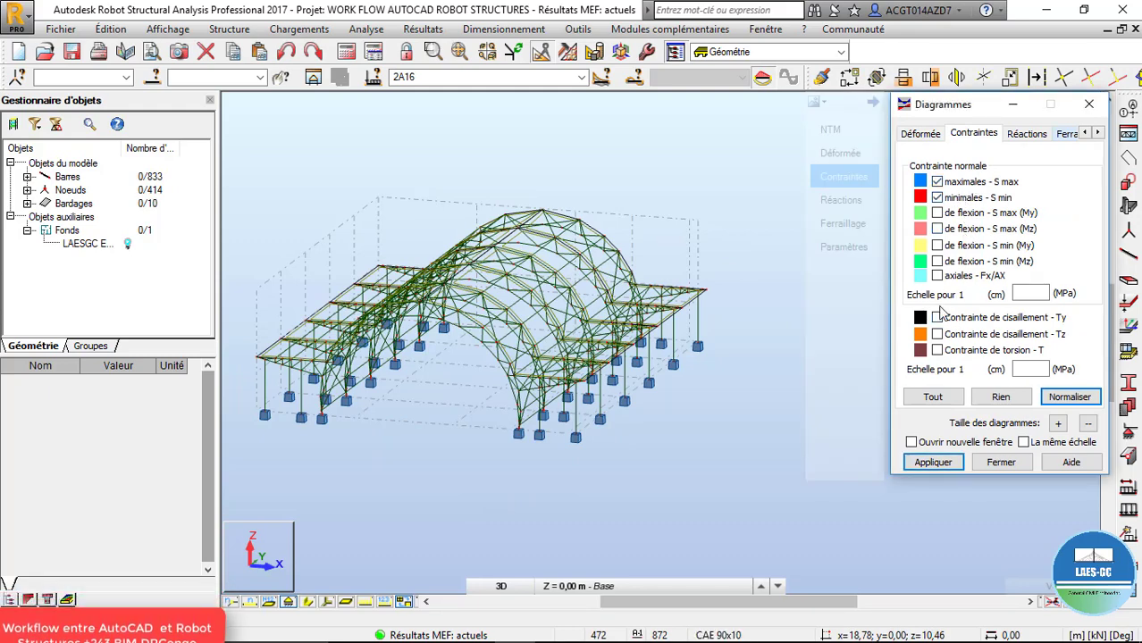
{"action": "left_click", "coordinate": [933, 464]}
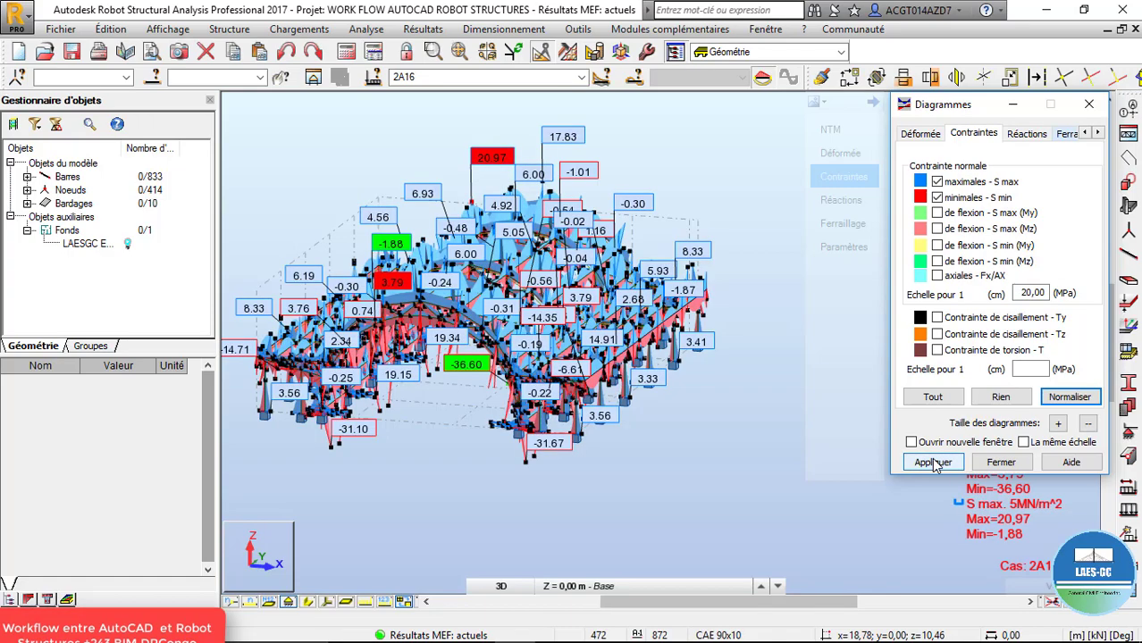
{"action": "middle_click_drag", "start_coordinate": [479, 288], "coordinate": [512, 275], "text": "shift"}
{"action": "scroll", "coordinate": [512, 275], "scroll_direction": "up", "scroll_amount": 3}
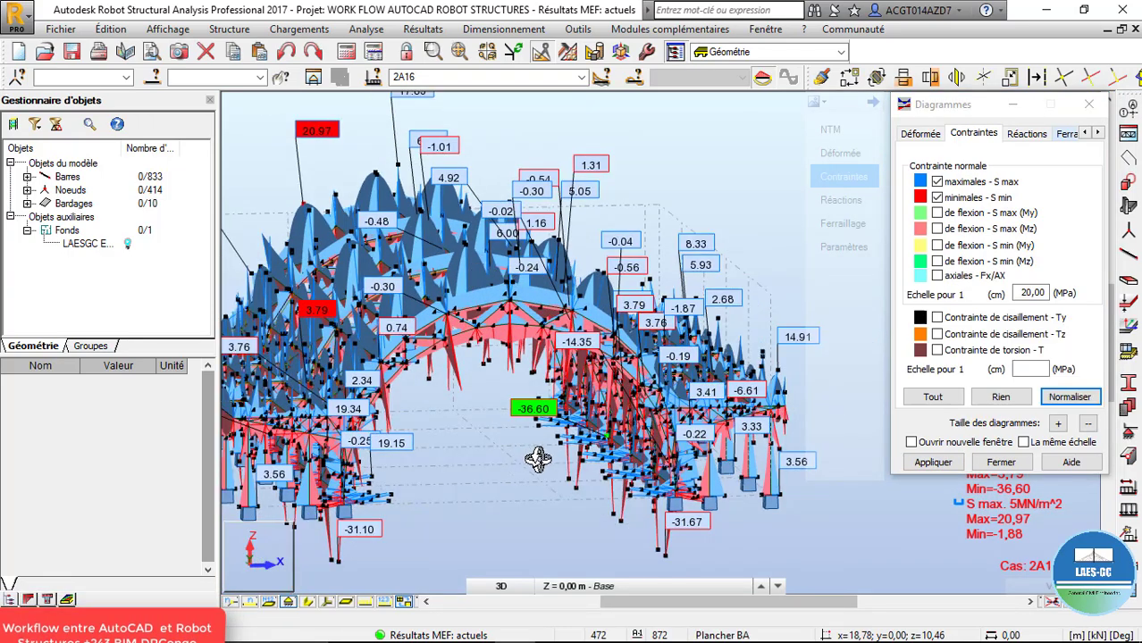
{"action": "left_click", "coordinate": [501, 586]}
{"action": "left_click", "coordinate": [503, 571]}
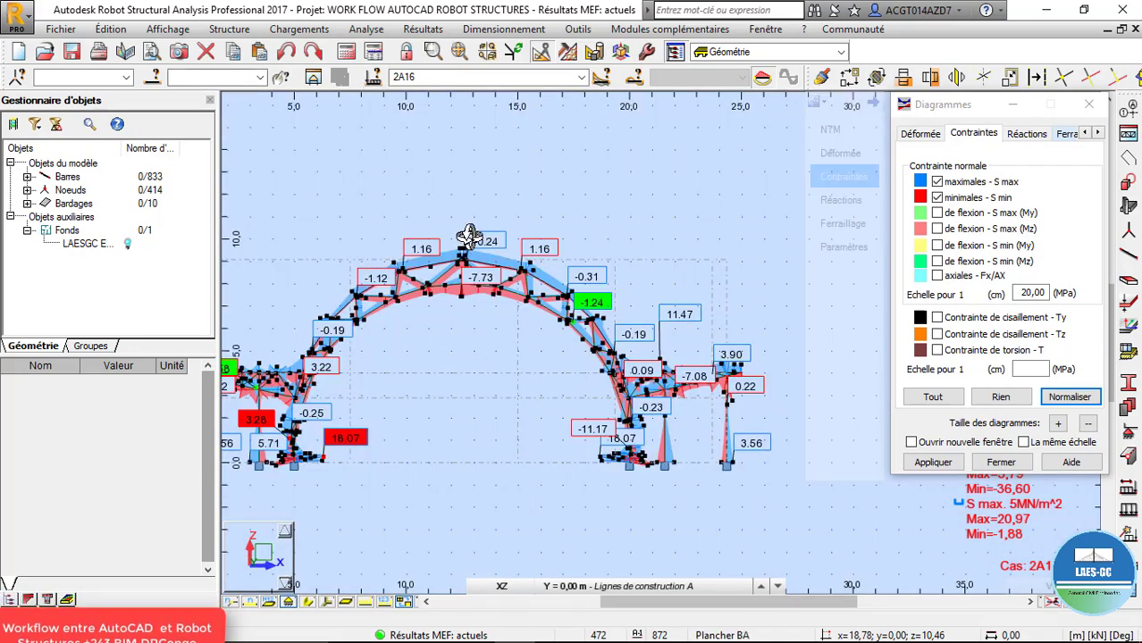
Inspect the S max and S min stress diagrams across the hall in 3D, and clear both from the model.
{"action": "scroll", "coordinate": [530, 223], "scroll_direction": "down", "scroll_amount": 2}
{"action": "scroll", "coordinate": [402, 307], "scroll_direction": "up", "scroll_amount": 3}
{"action": "scroll", "coordinate": [409, 314], "scroll_direction": "down", "scroll_amount": 2}
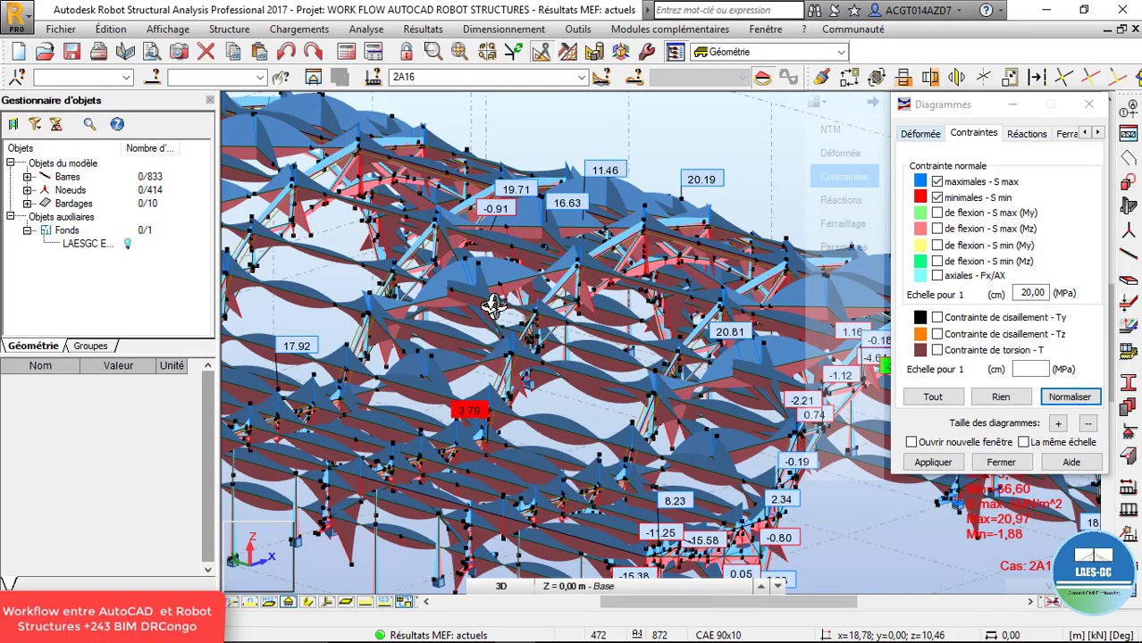
{"action": "scroll", "coordinate": [483, 308], "scroll_direction": "down", "scroll_amount": 5}
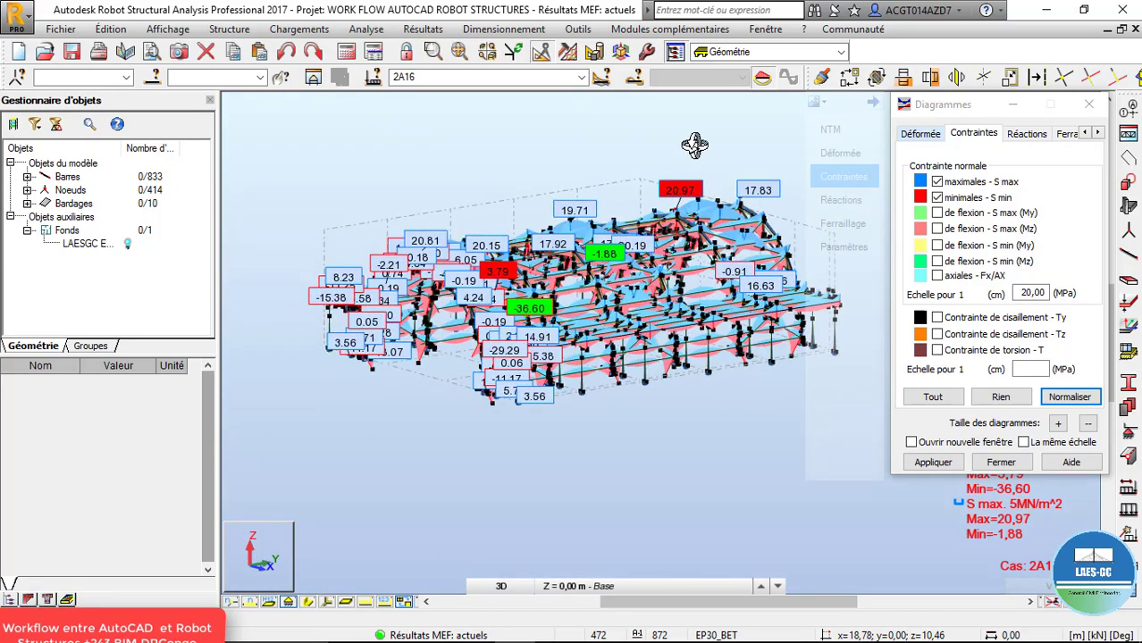
{"action": "scroll", "coordinate": [666, 206], "scroll_direction": "up", "scroll_amount": 5}
{"action": "scroll", "coordinate": [636, 281], "scroll_direction": "down", "scroll_amount": 5}
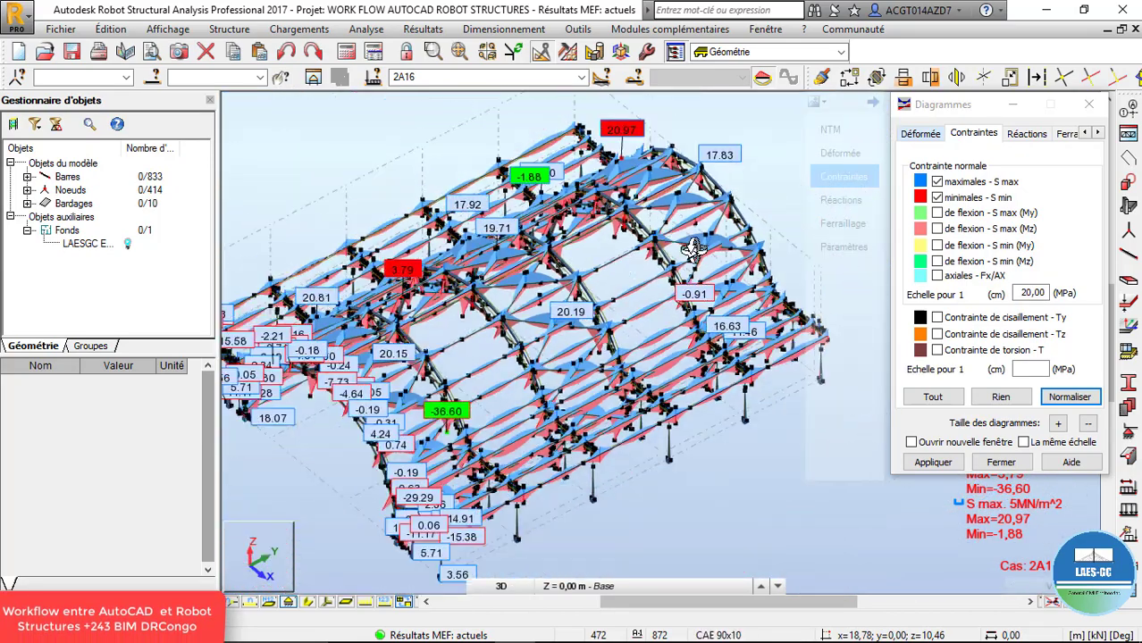
{"action": "left_click", "coordinate": [937, 182]}
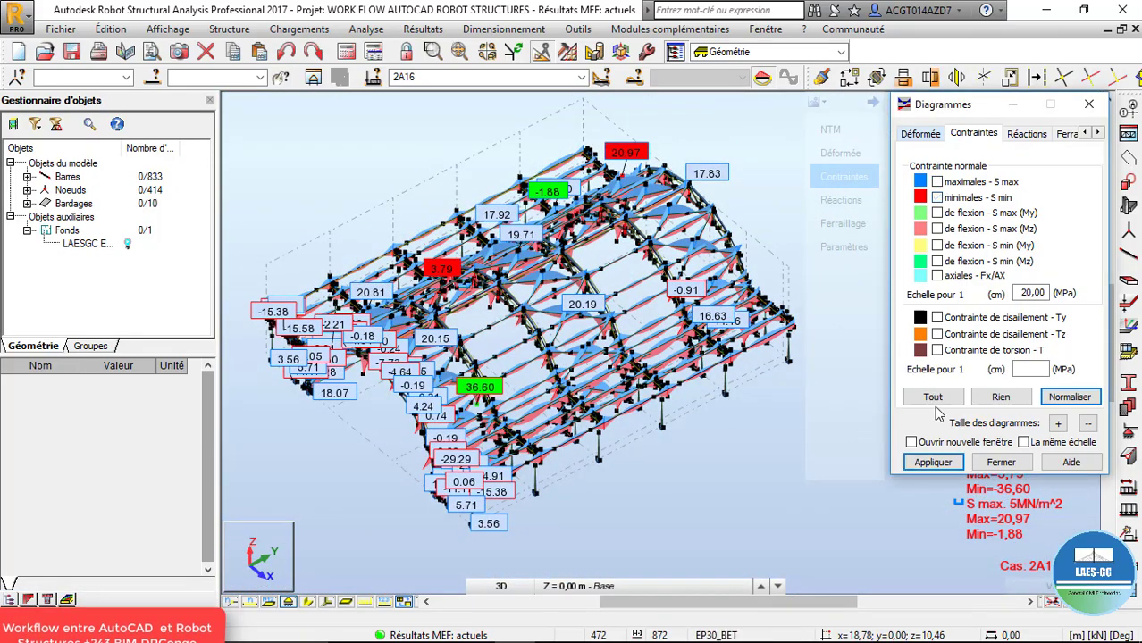
{"action": "left_click", "coordinate": [933, 462]}
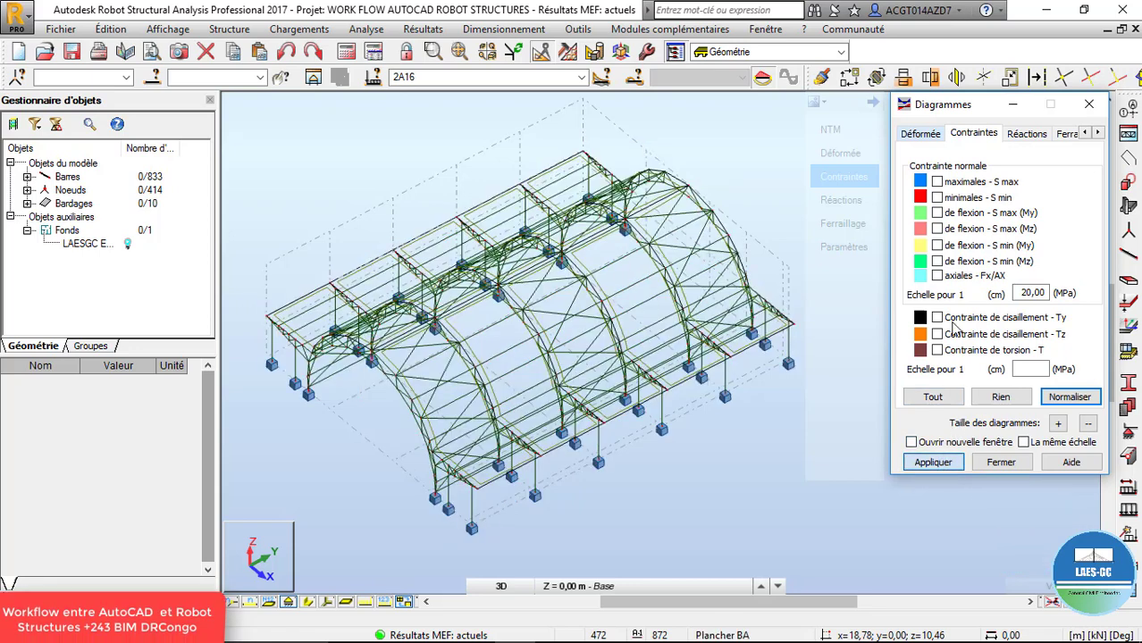
Display the maximum bending stress diagrams S max (My) and S max (Mz), and view them in 3D and the XZ plane.
{"action": "left_click", "coordinate": [950, 229]}
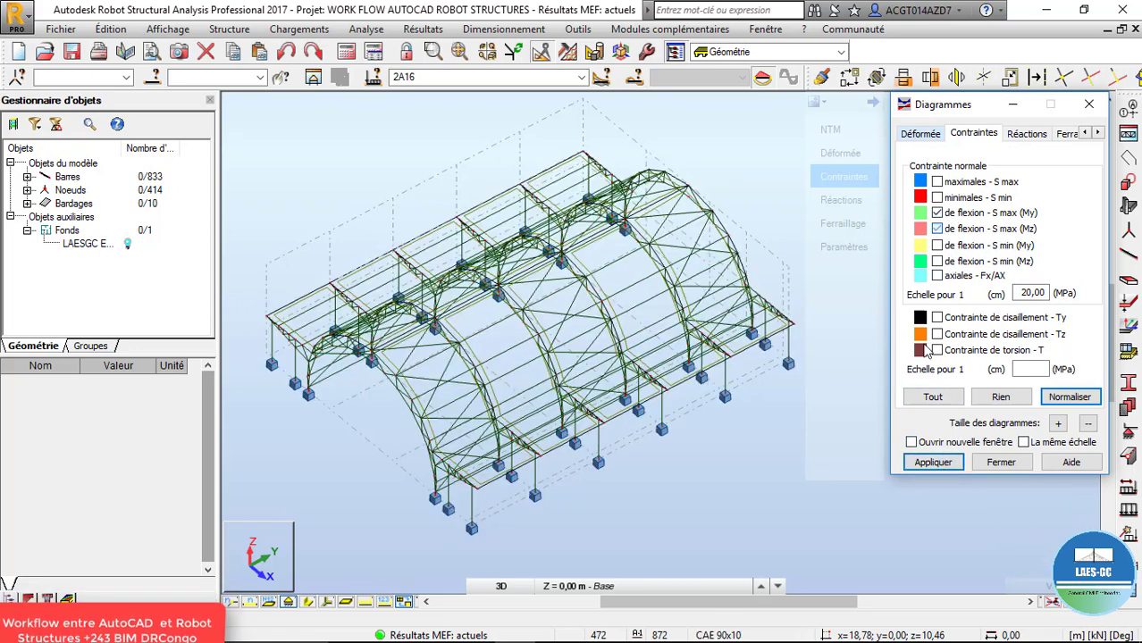
{"action": "left_click", "coordinate": [933, 462]}
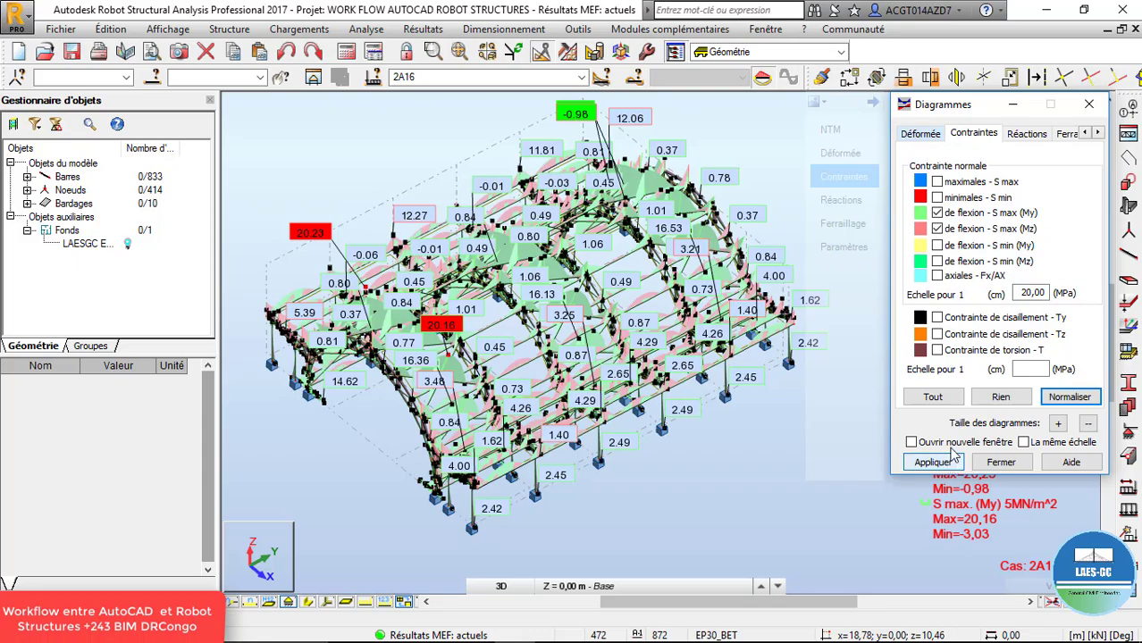
{"action": "middle_click_drag", "start_coordinate": [567, 261], "coordinate": [630, 231], "text": "shift"}
{"action": "scroll", "coordinate": [517, 317], "scroll_direction": "up", "scroll_amount": 3}
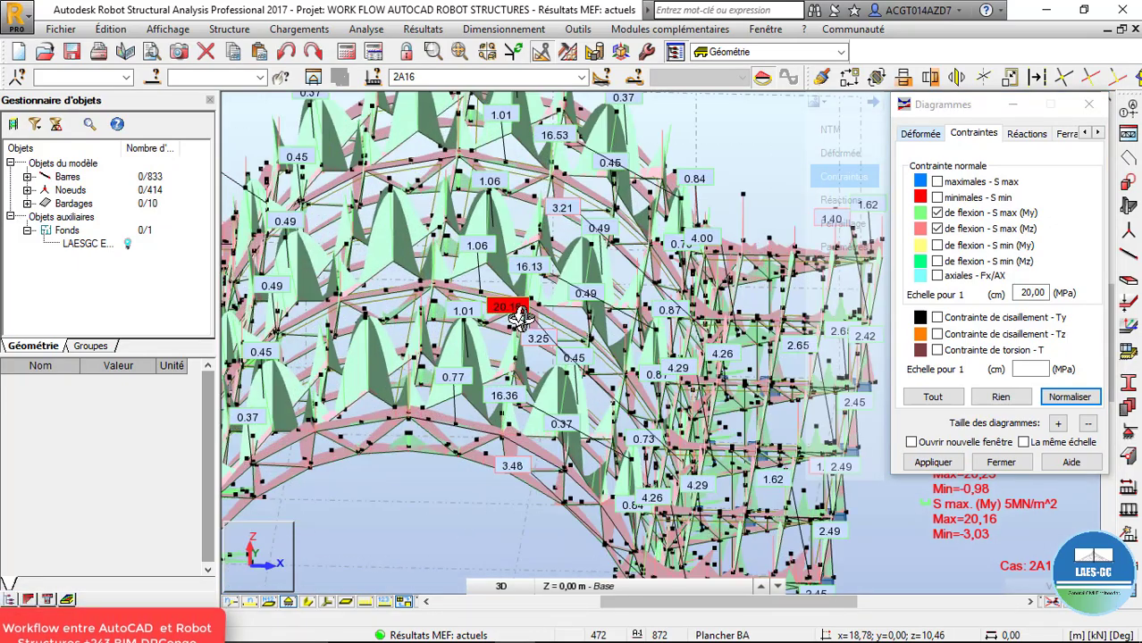
{"action": "scroll", "coordinate": [521, 316], "scroll_direction": "down", "scroll_amount": 3}
{"action": "middle_click_drag", "start_coordinate": [521, 317], "coordinate": [530, 474], "text": "shift"}
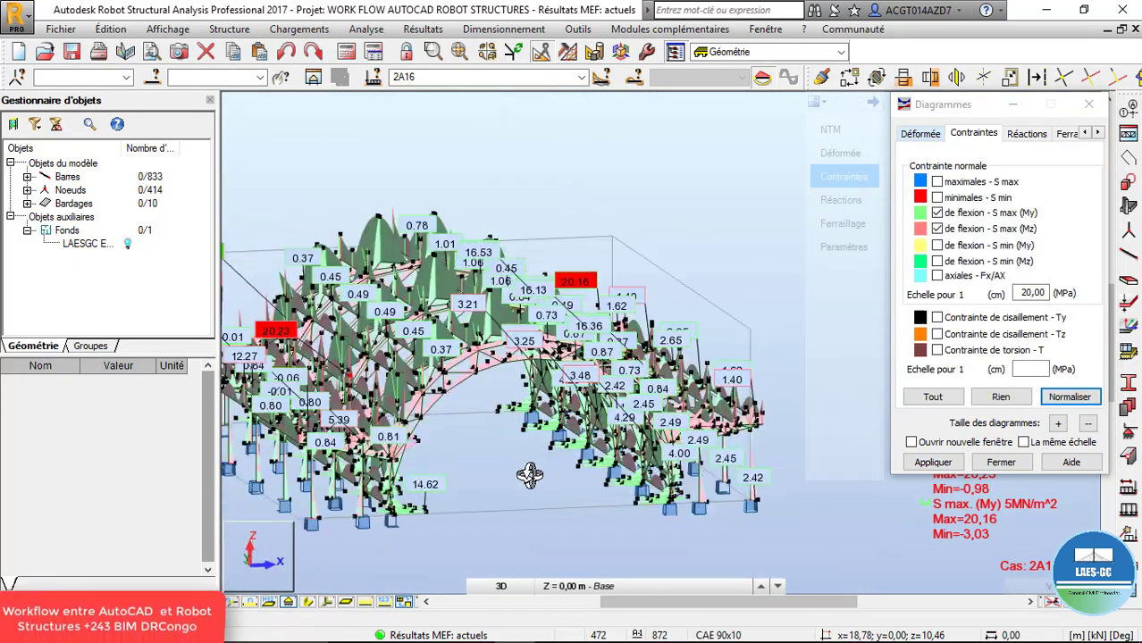
{"action": "left_click", "coordinate": [507, 579]}
{"action": "left_click", "coordinate": [483, 477]}
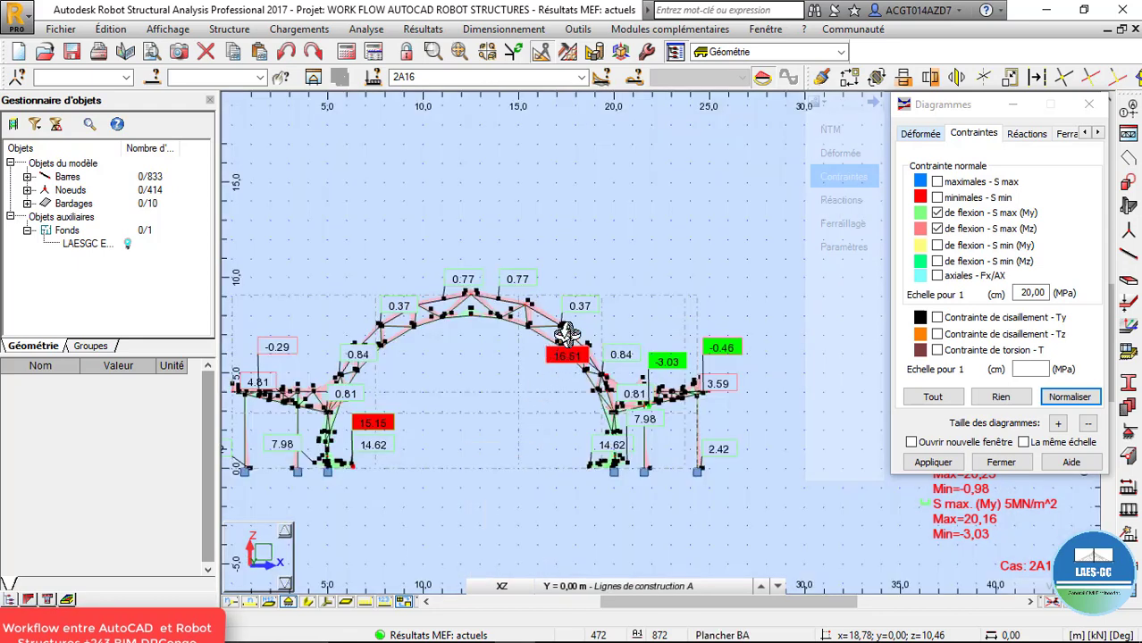
Replace the maximum bending stress diagrams with the minimum ones, S min (My) and S min (Mz).
{"action": "left_click", "coordinate": [948, 231]}
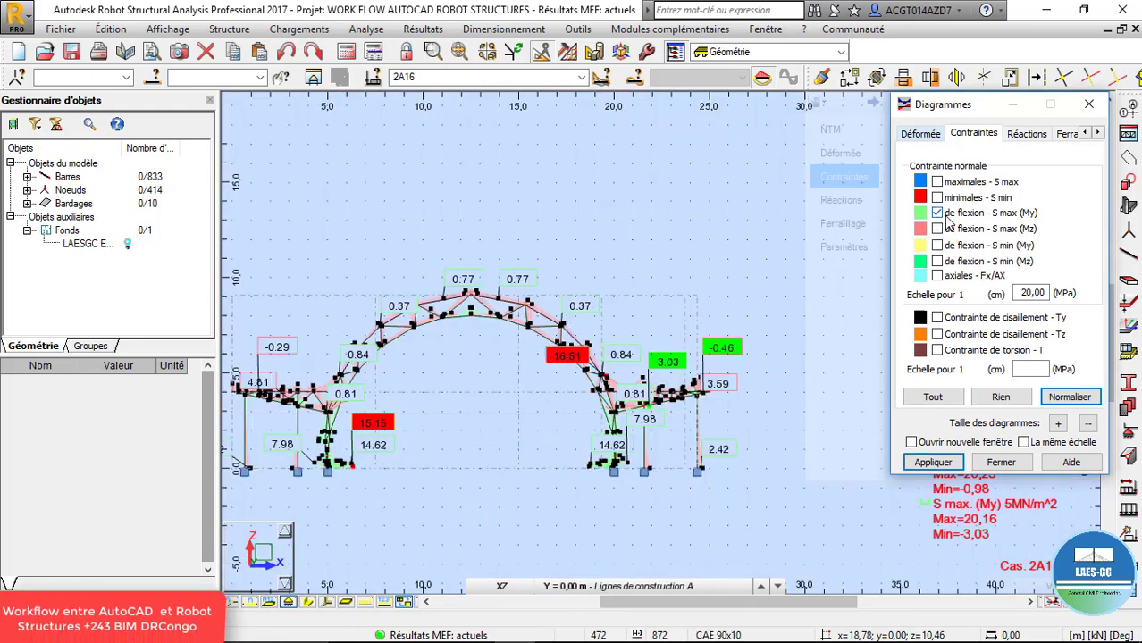
{"action": "left_click", "coordinate": [945, 215]}
{"action": "left_click", "coordinate": [938, 262]}
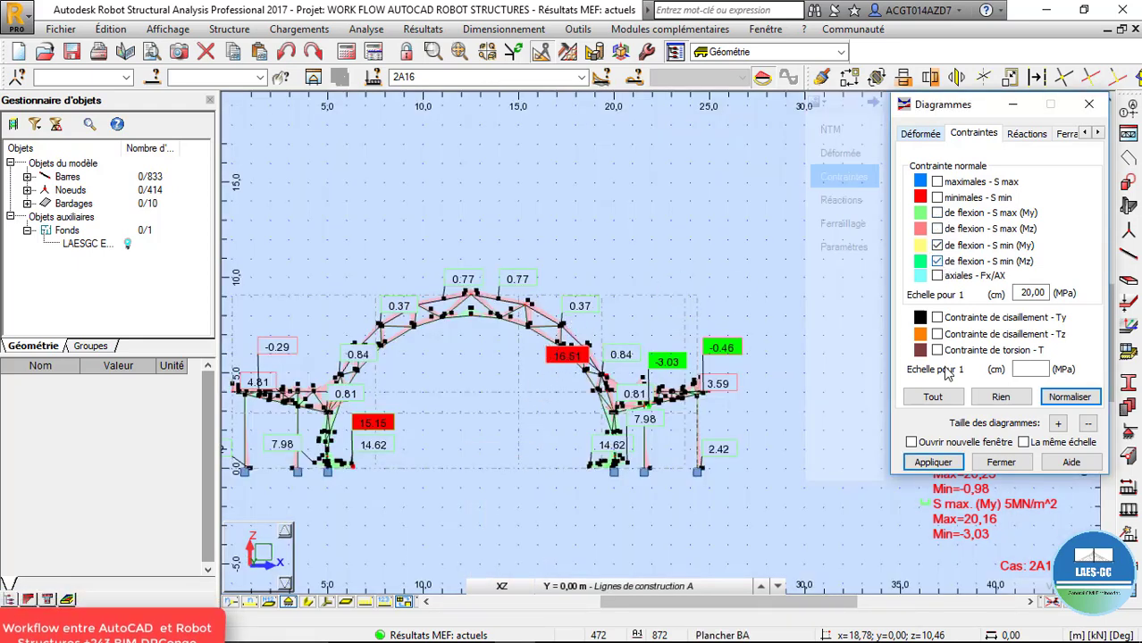
{"action": "left_click", "coordinate": [934, 462]}
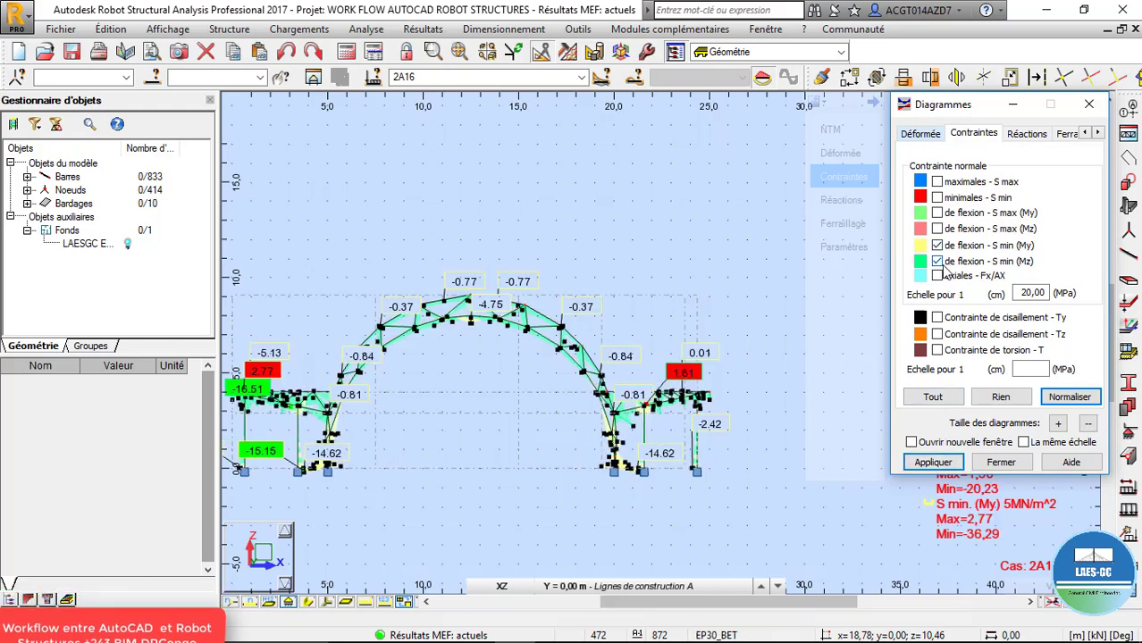
Show only the axial stress diagram (Fx/AX) in place of the minimum bending stresses, and view it in 3D.
{"action": "left_click", "coordinate": [947, 261]}
{"action": "left_click", "coordinate": [937, 276]}
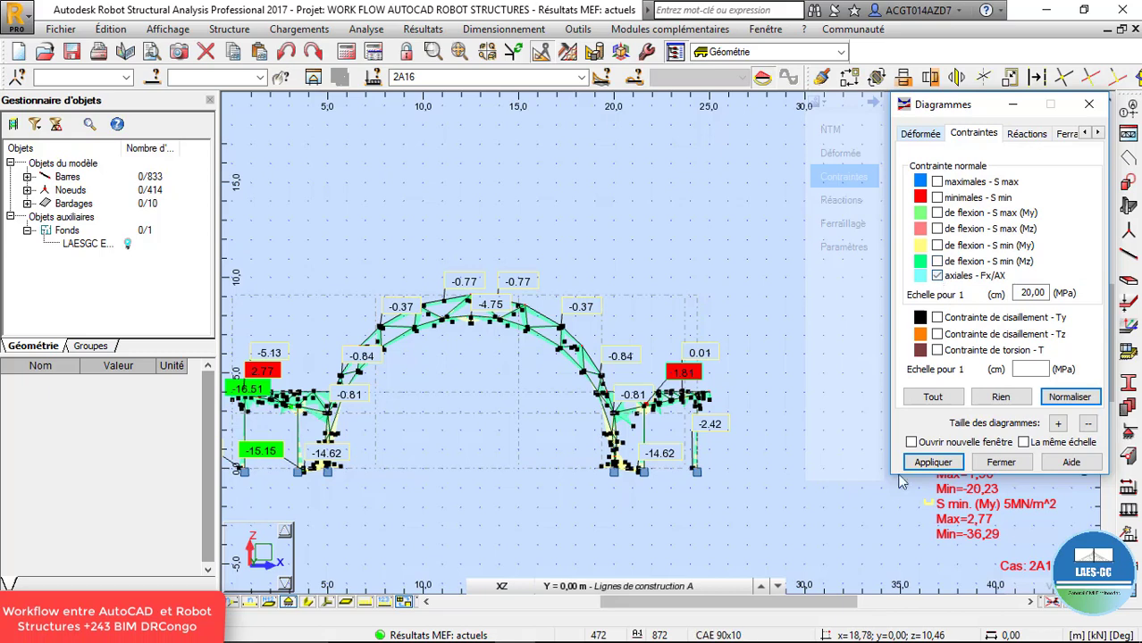
{"action": "left_click", "coordinate": [923, 463]}
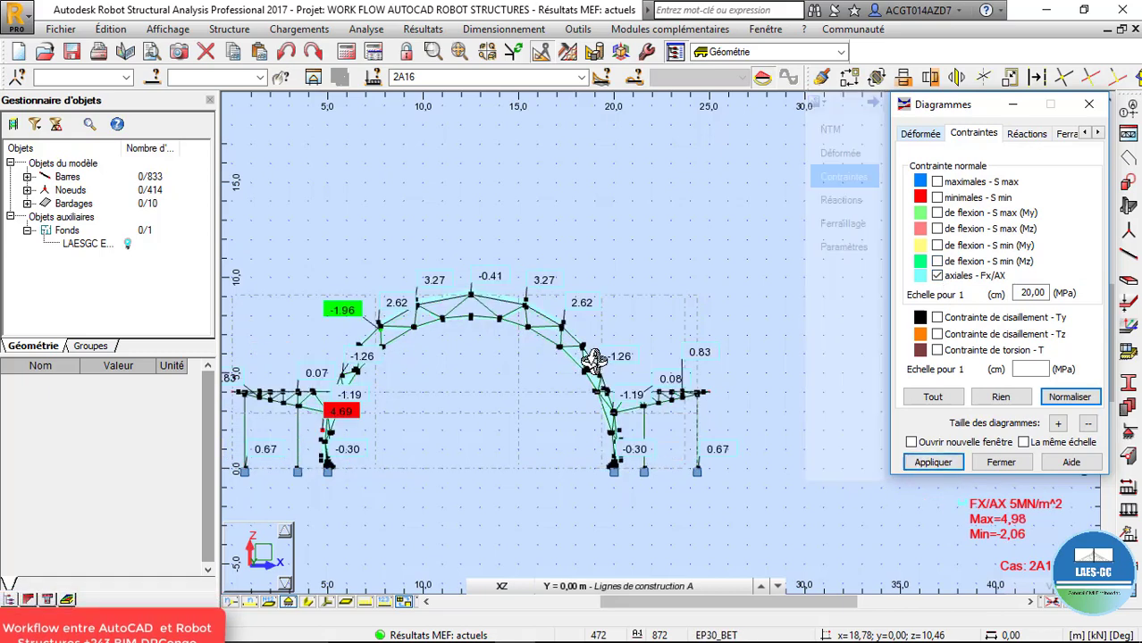
{"action": "middle_click_drag", "start_coordinate": [569, 387], "coordinate": [530, 395], "text": "shift"}
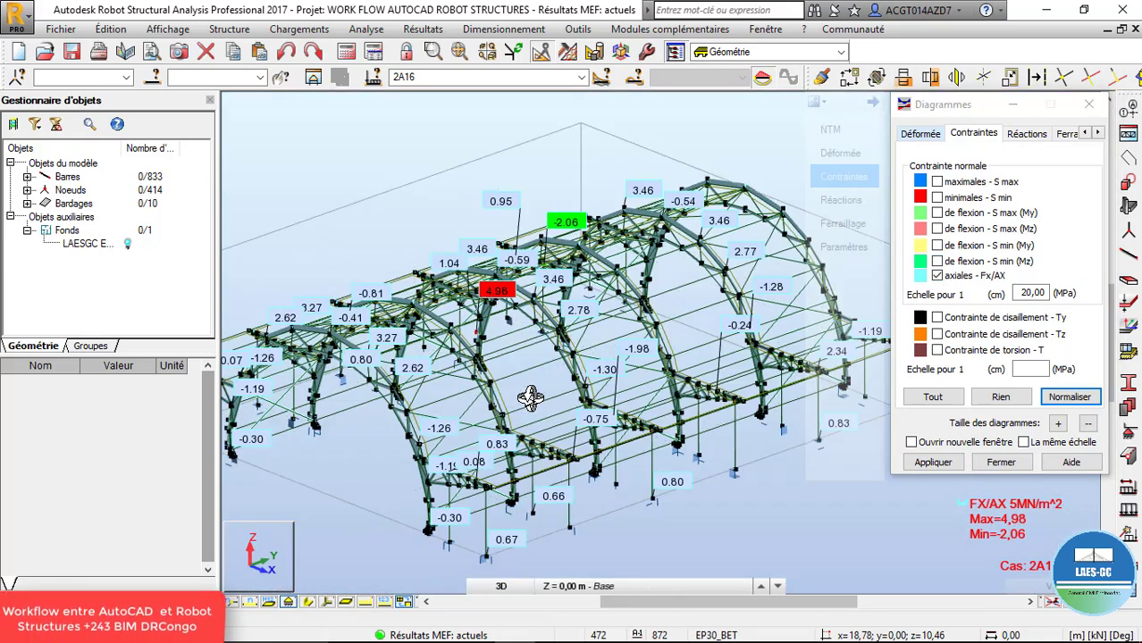
Replace the axial stress diagram with the shear stress diagrams Ty and Tz on the 3D model.
{"action": "left_click", "coordinate": [952, 272]}
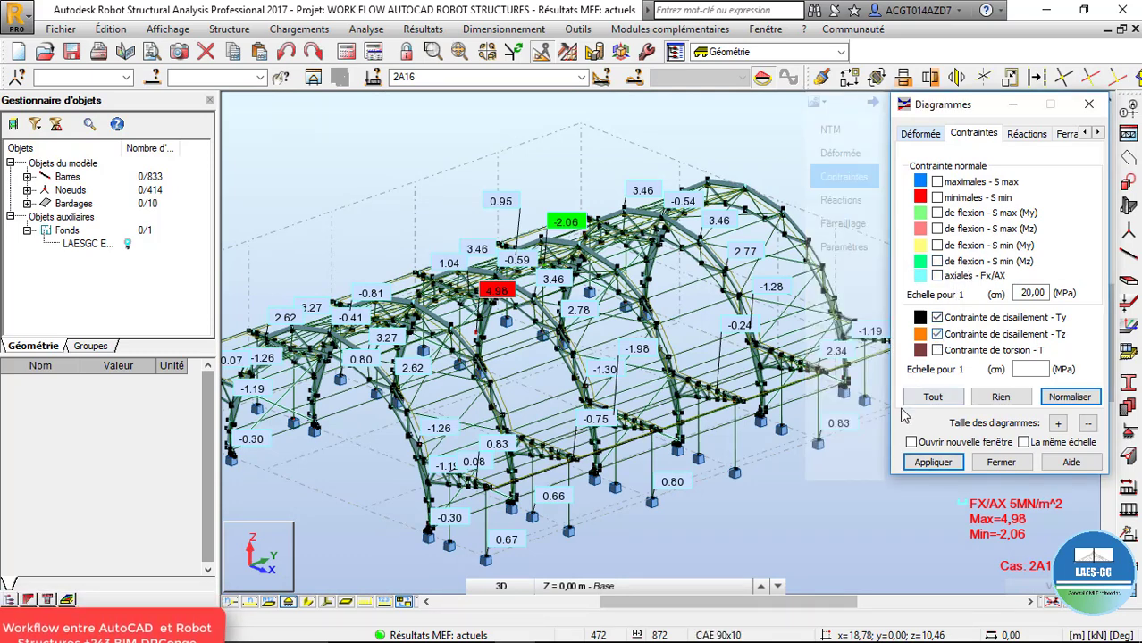
{"action": "left_click", "coordinate": [928, 465]}
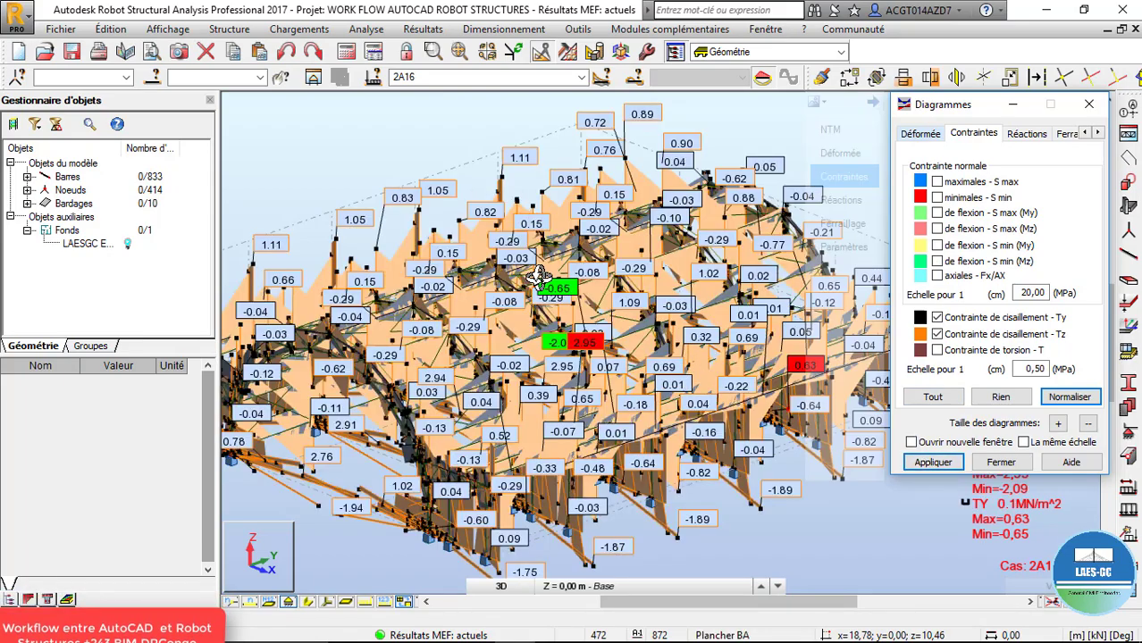
{"action": "scroll", "coordinate": [537, 278], "scroll_direction": "down", "scroll_amount": 3}
{"action": "middle_click_drag", "start_coordinate": [506, 348], "coordinate": [585, 352], "text": "shift"}
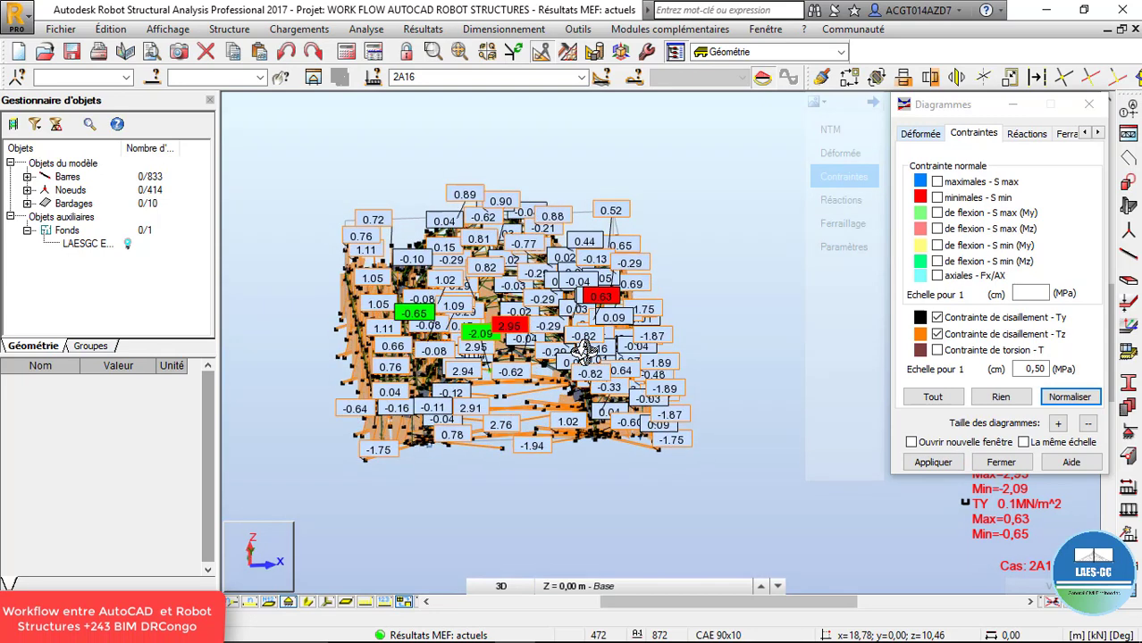
Move the Diagrammes dialog off the results legend and show the Ty and Tz shear stresses in the XZ plane.
{"action": "left_click", "coordinate": [500, 586]}
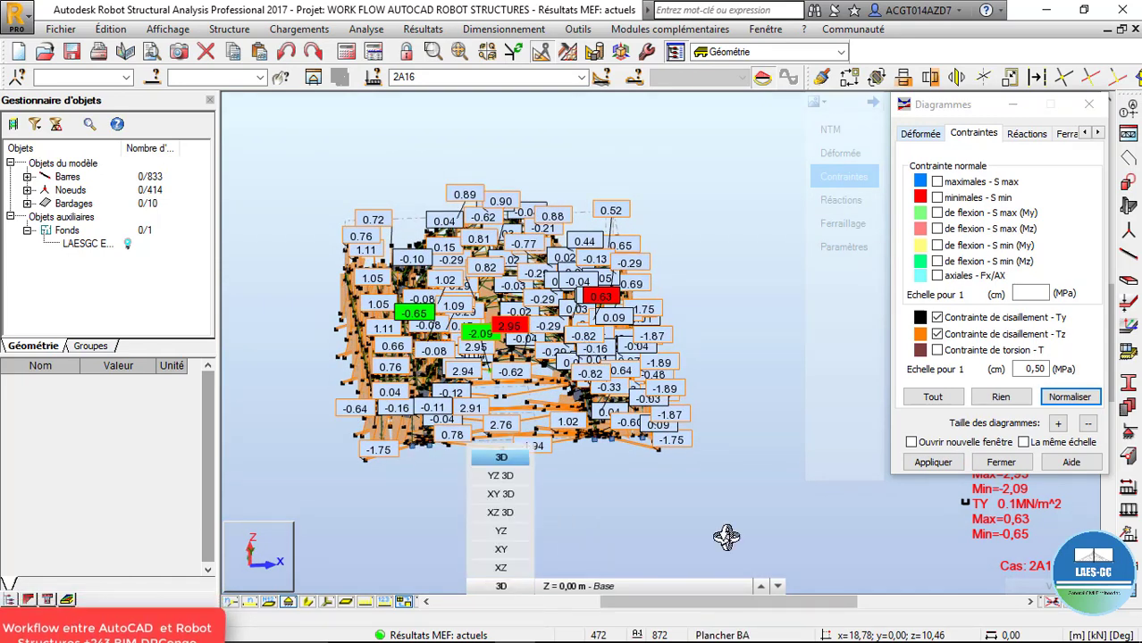
{"action": "left_click_drag", "start_coordinate": [940, 107], "coordinate": [833, 23]}
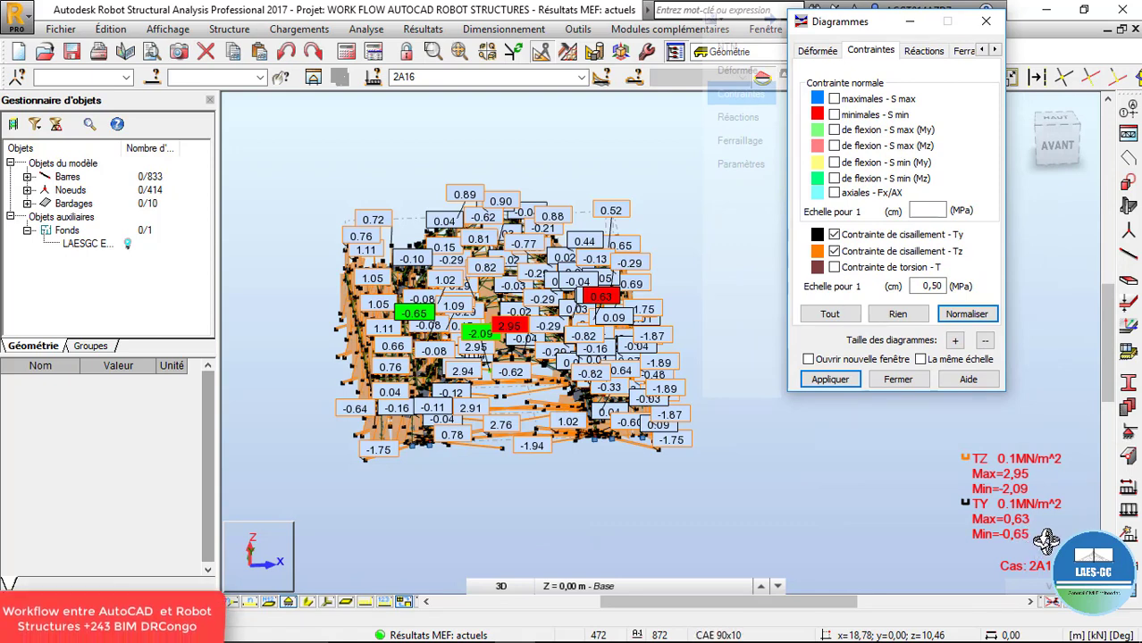
{"action": "left_click", "coordinate": [501, 585]}
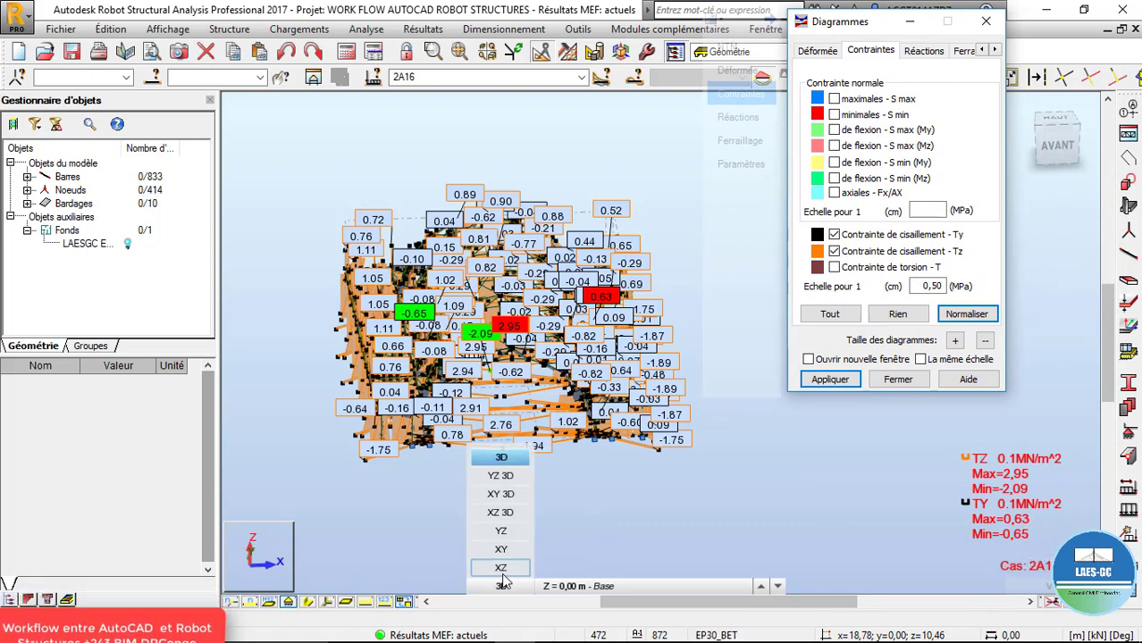
{"action": "left_click", "coordinate": [502, 570]}
{"action": "scroll", "coordinate": [431, 352], "scroll_direction": "up", "scroll_amount": 4}
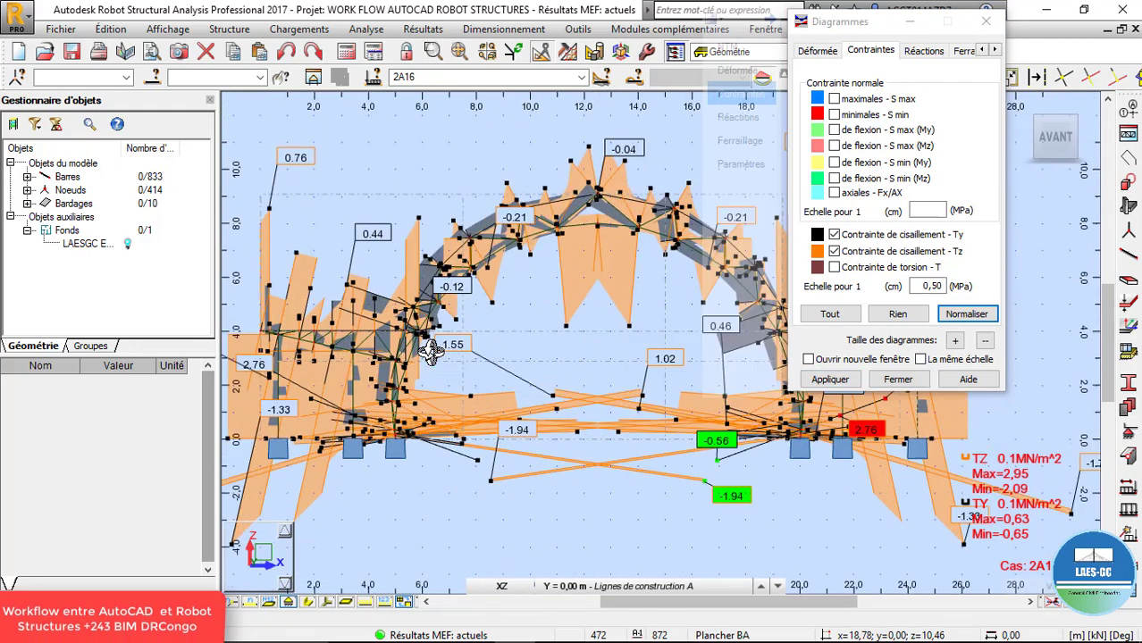
Replace the Ty and Tz shear stress diagrams with the torsion stress diagram T and view it in 3D.
{"action": "scroll", "coordinate": [392, 352], "scroll_direction": "down", "scroll_amount": 2}
{"action": "scroll", "coordinate": [597, 291], "scroll_direction": "up", "scroll_amount": 3}
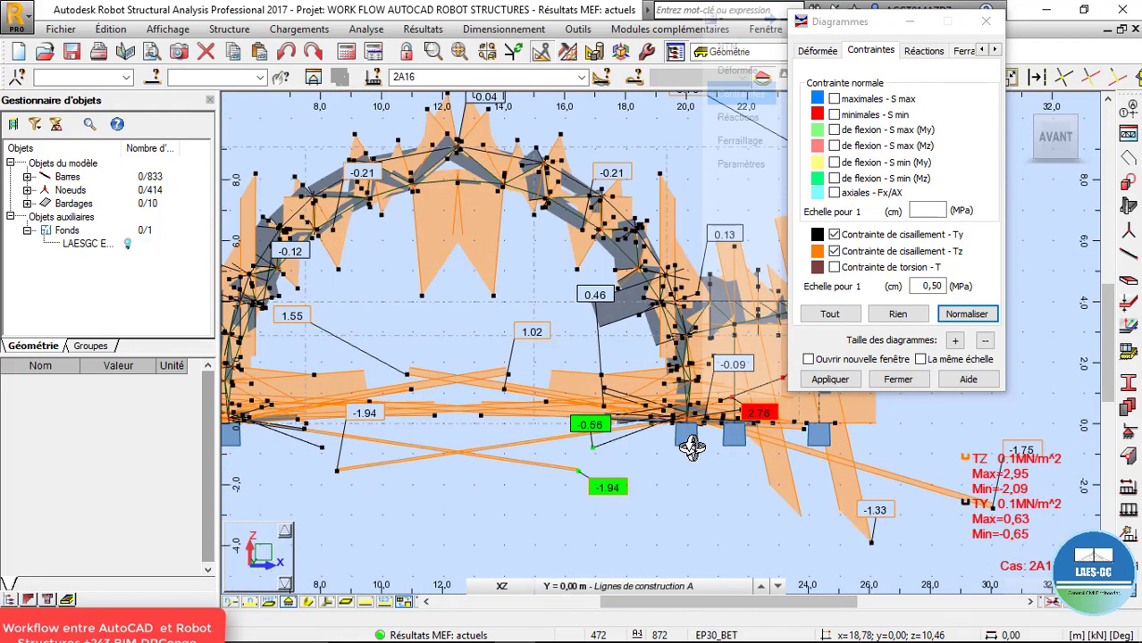
{"action": "left_click", "coordinate": [871, 236]}
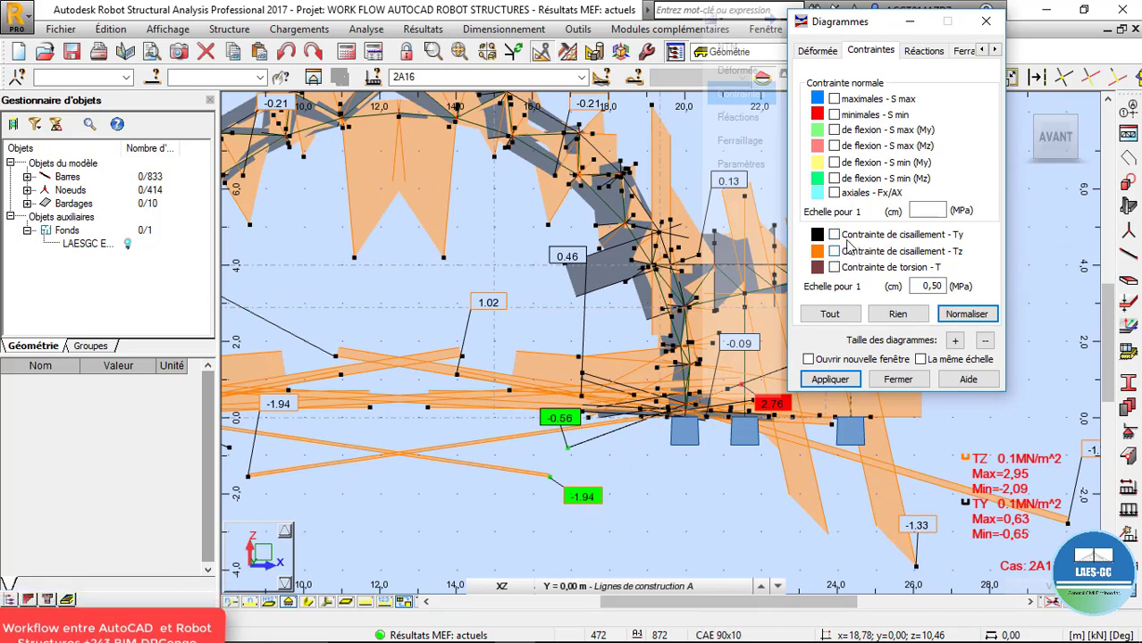
{"action": "left_click", "coordinate": [830, 379]}
{"action": "scroll", "coordinate": [541, 469], "scroll_direction": "down", "scroll_amount": 3}
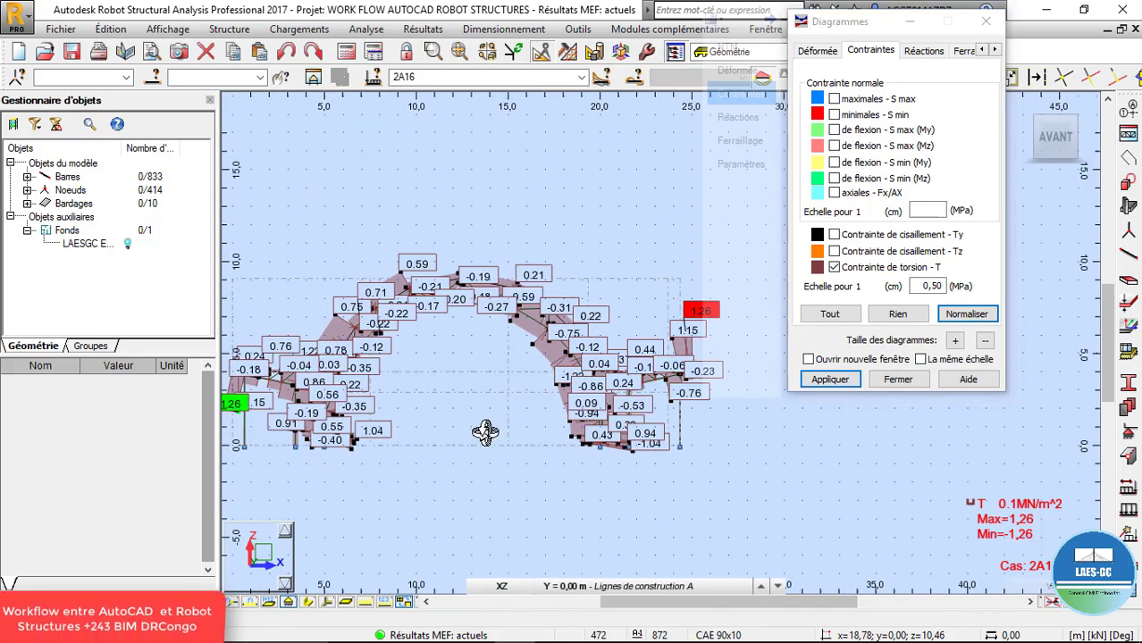
{"action": "middle_click_drag", "start_coordinate": [484, 431], "coordinate": [500, 413], "text": "shift"}
{"action": "scroll", "coordinate": [462, 376], "scroll_direction": "down", "scroll_amount": 3}
{"action": "scroll", "coordinate": [480, 298], "scroll_direction": "up", "scroll_amount": 5}
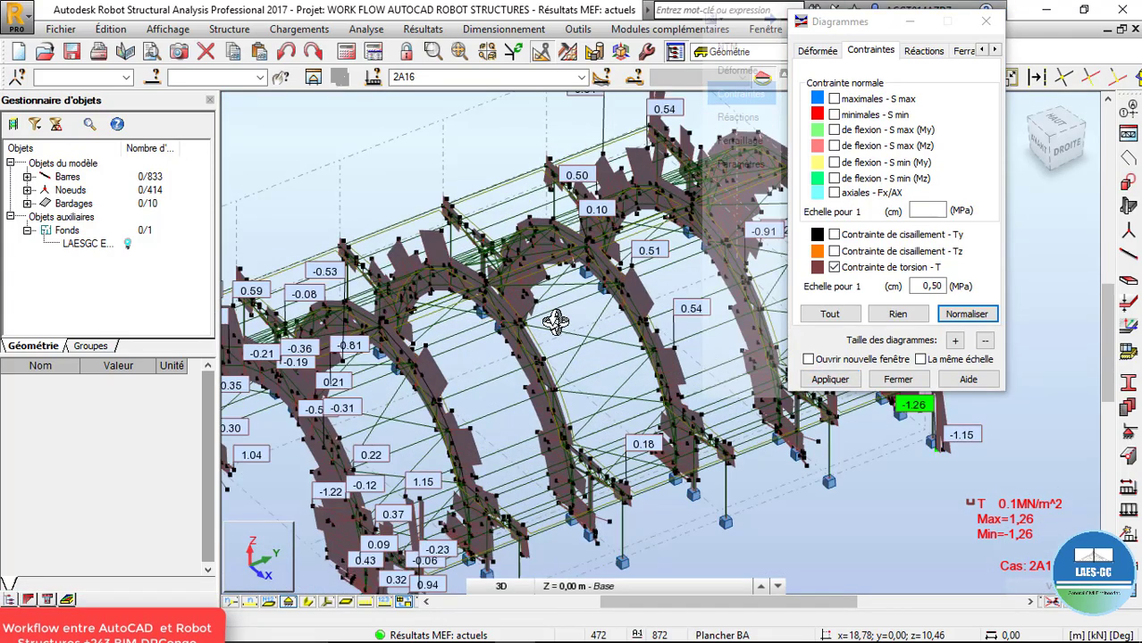
{"action": "scroll", "coordinate": [453, 340], "scroll_direction": "down", "scroll_amount": 4}
{"action": "middle_click_drag", "start_coordinate": [453, 348], "coordinate": [494, 323], "text": "shift"}
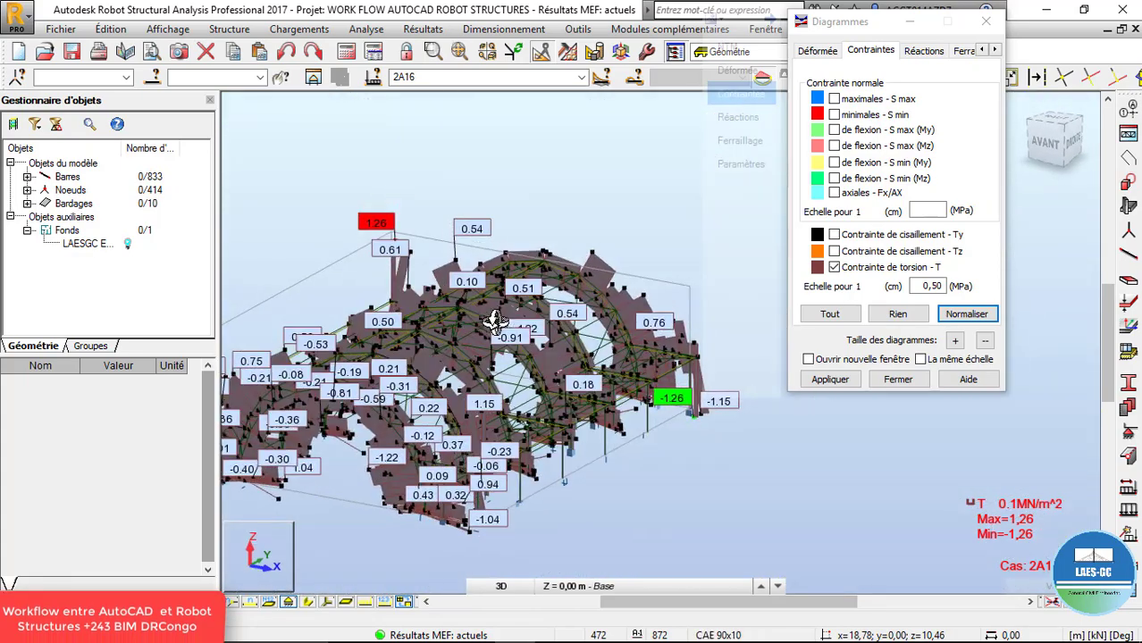
{"action": "scroll", "coordinate": [425, 263], "scroll_direction": "up", "scroll_amount": 2}
{"action": "scroll", "coordinate": [454, 274], "scroll_direction": "down", "scroll_amount": 2}
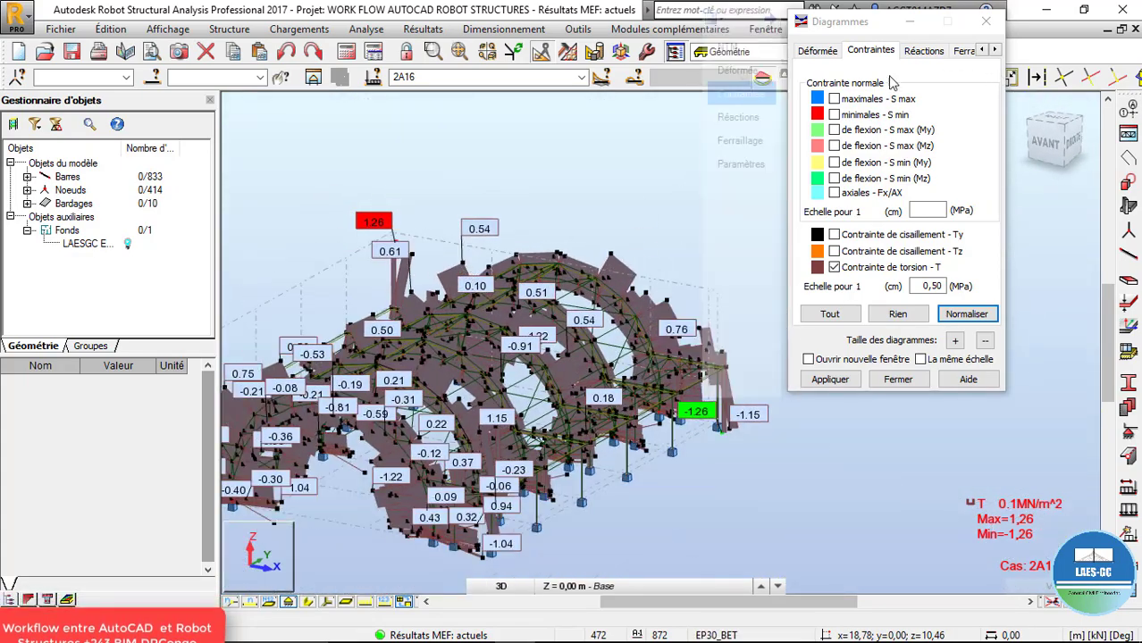
Turn off the torsion stress diagram and close the Diagrammes dialog.
{"action": "left_click", "coordinate": [844, 266]}
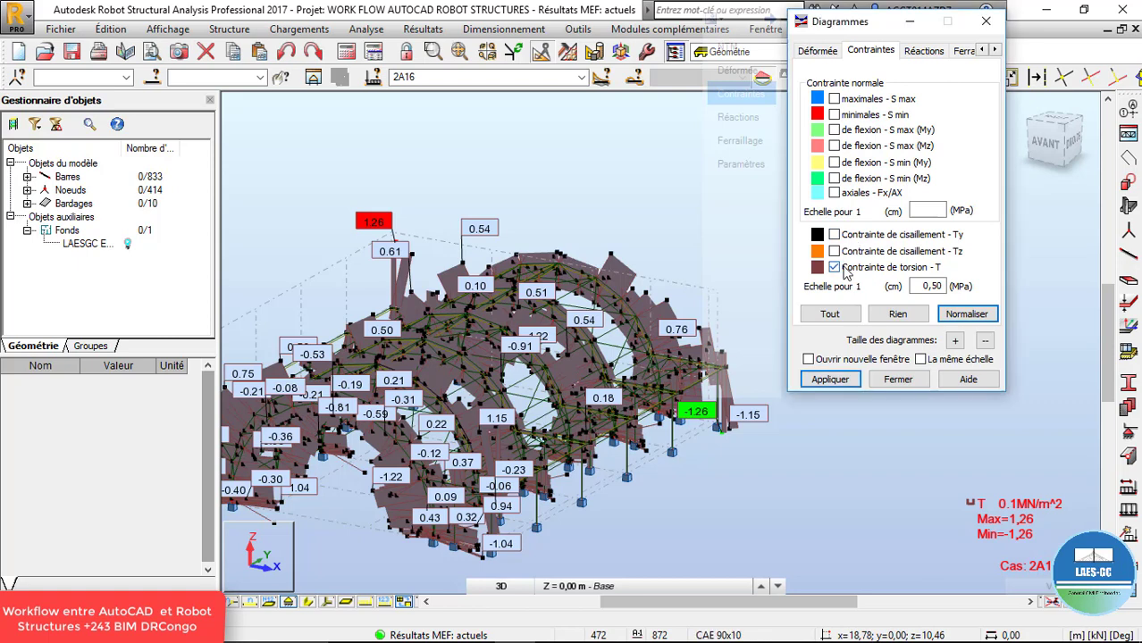
{"action": "left_click", "coordinate": [830, 379]}
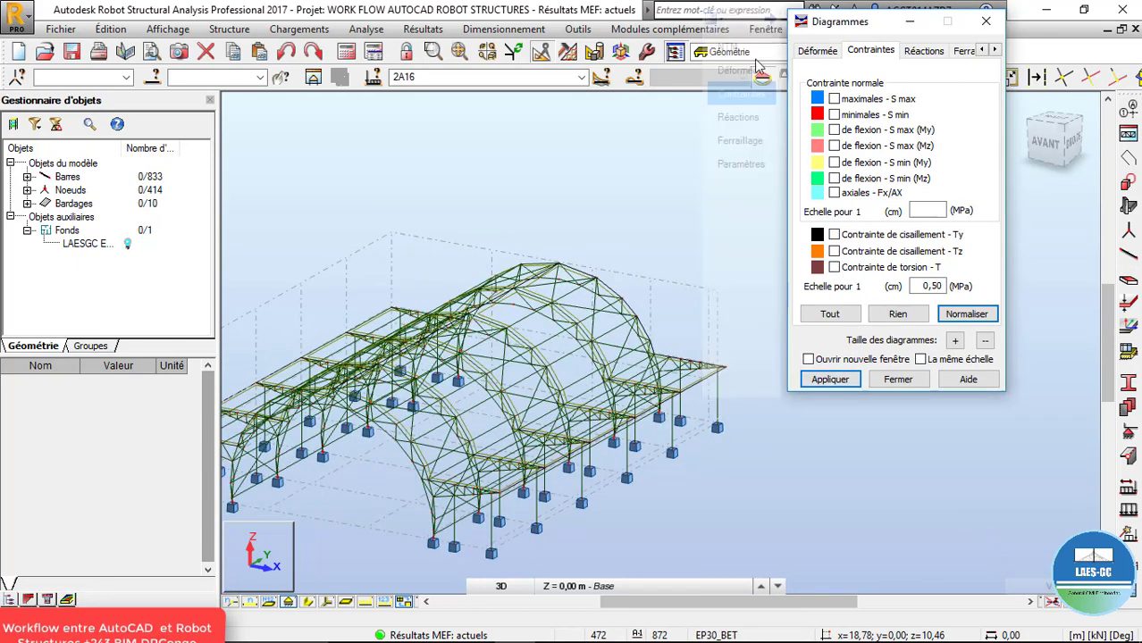
{"action": "left_click", "coordinate": [744, 54]}
{"action": "left_click", "coordinate": [749, 95]}
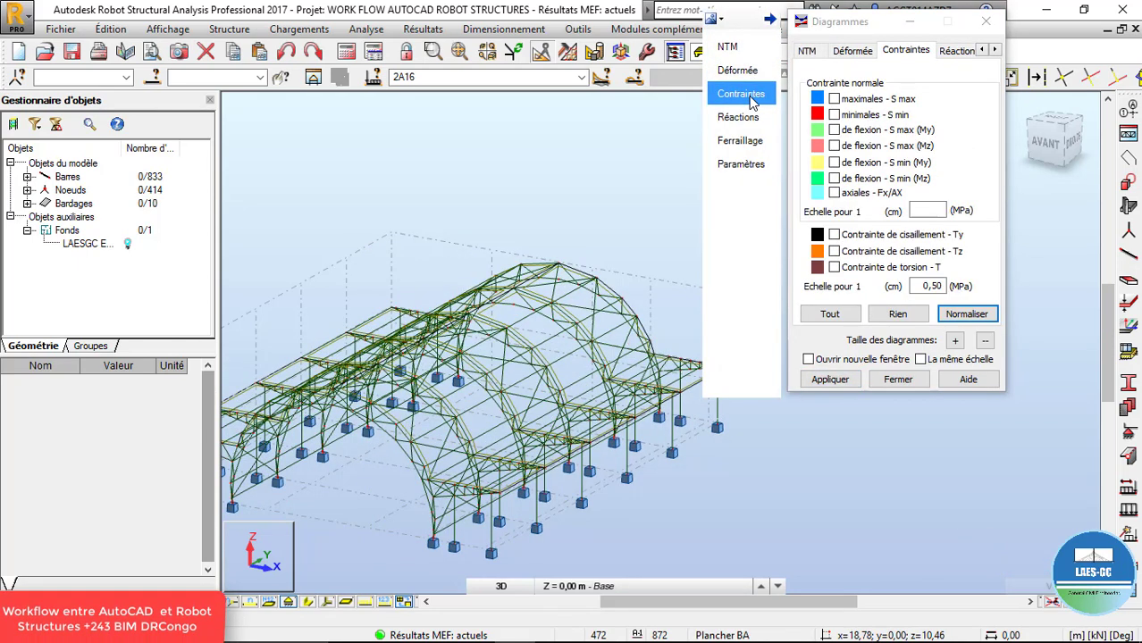
{"action": "left_click", "coordinate": [742, 47]}
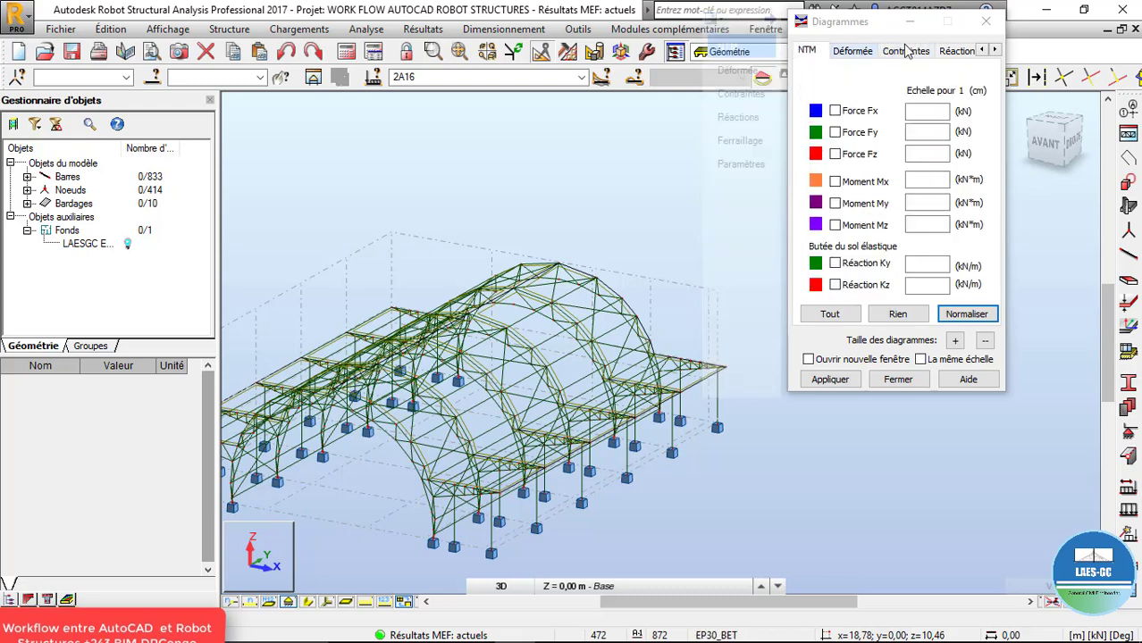
{"action": "left_click", "coordinate": [986, 21]}
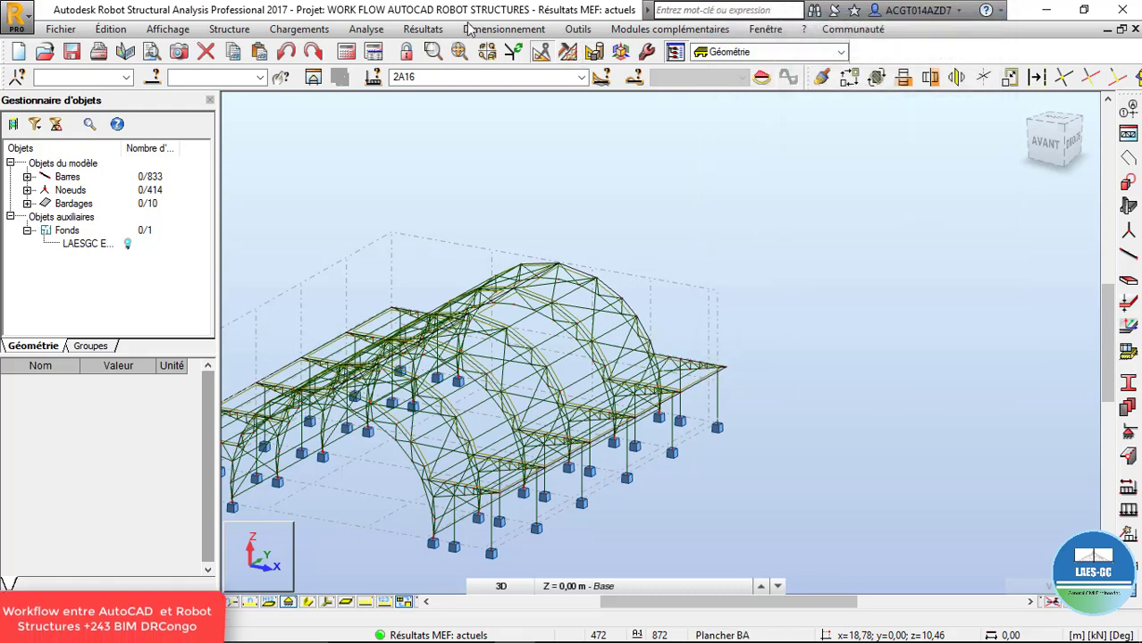
Show the bars' section shapes on the 3D model and open the results table of the support reactions.
{"action": "left_click", "coordinate": [307, 601]}
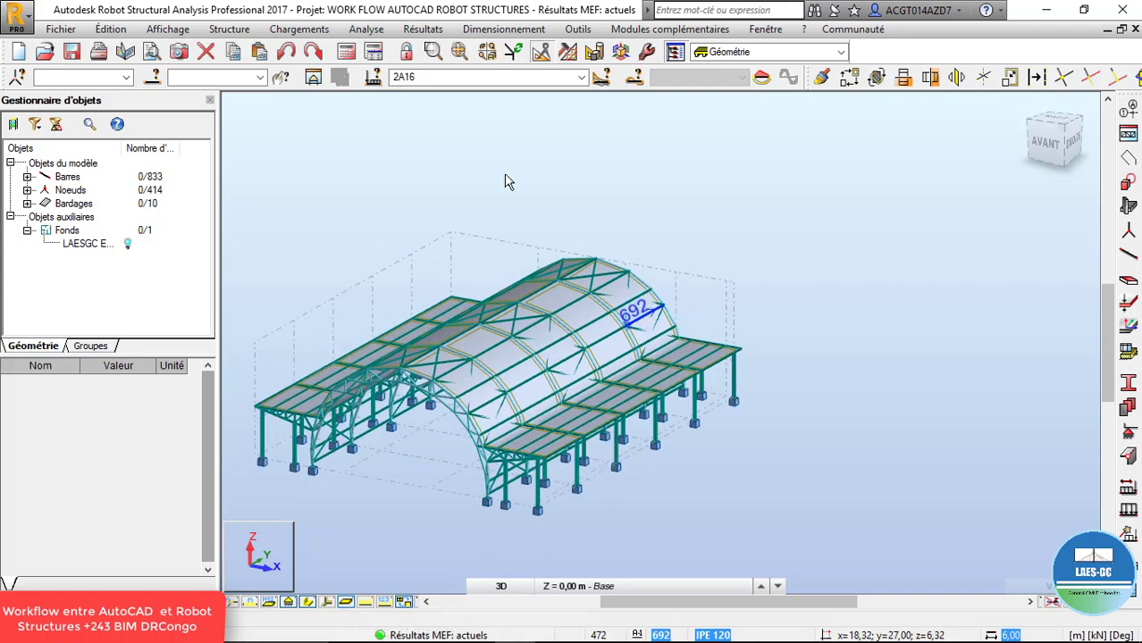
{"action": "left_click", "coordinate": [478, 28]}
{"action": "mouse_move", "coordinate": [432, 29]}
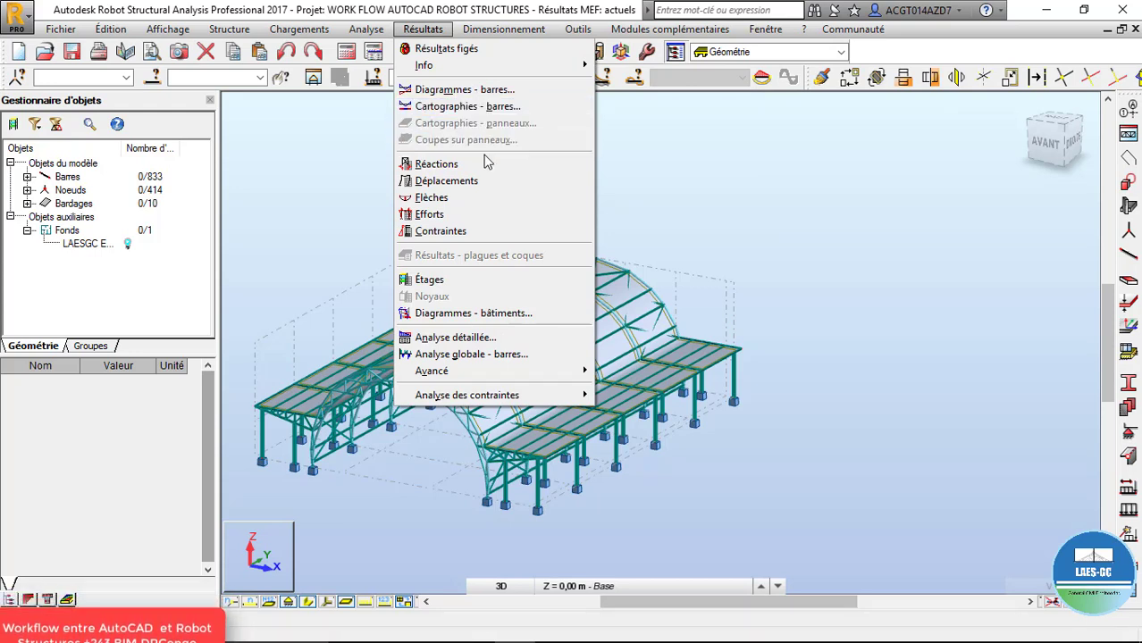
{"action": "left_click", "coordinate": [464, 164]}
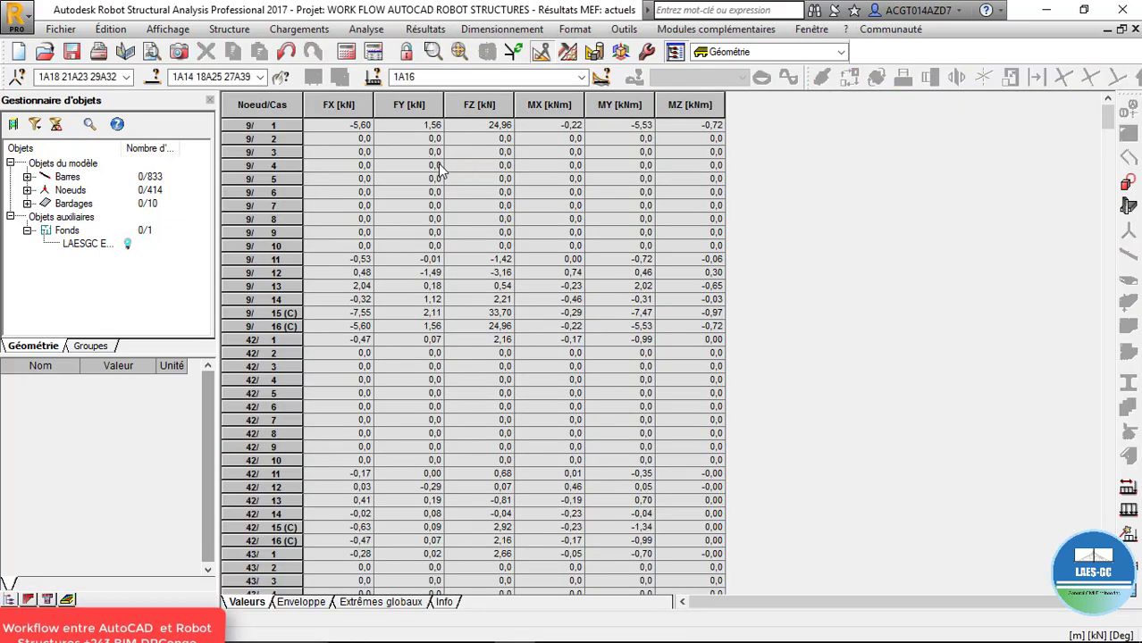
{"action": "right_click", "coordinate": [333, 128]}
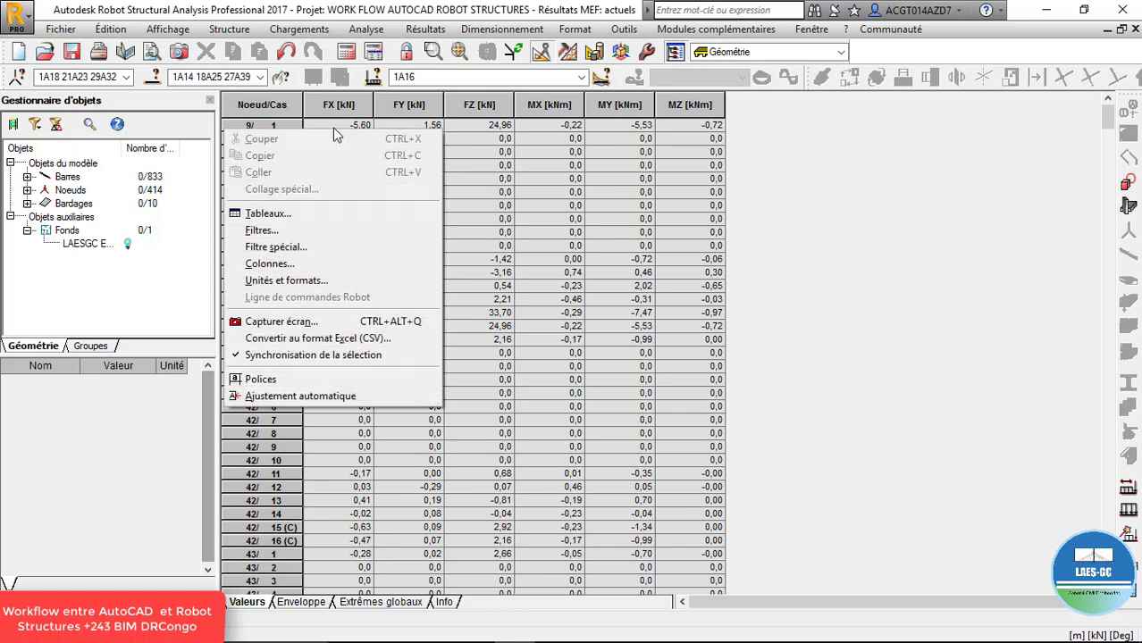
{"action": "left_click", "coordinate": [401, 338]}
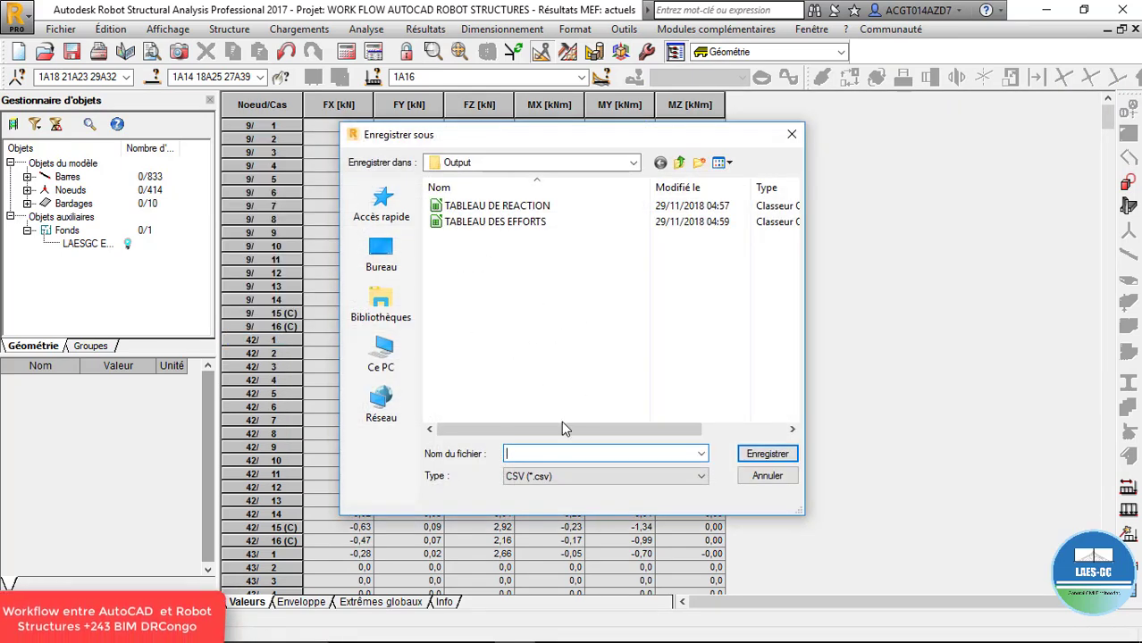
{"action": "left_click", "coordinate": [791, 134]}
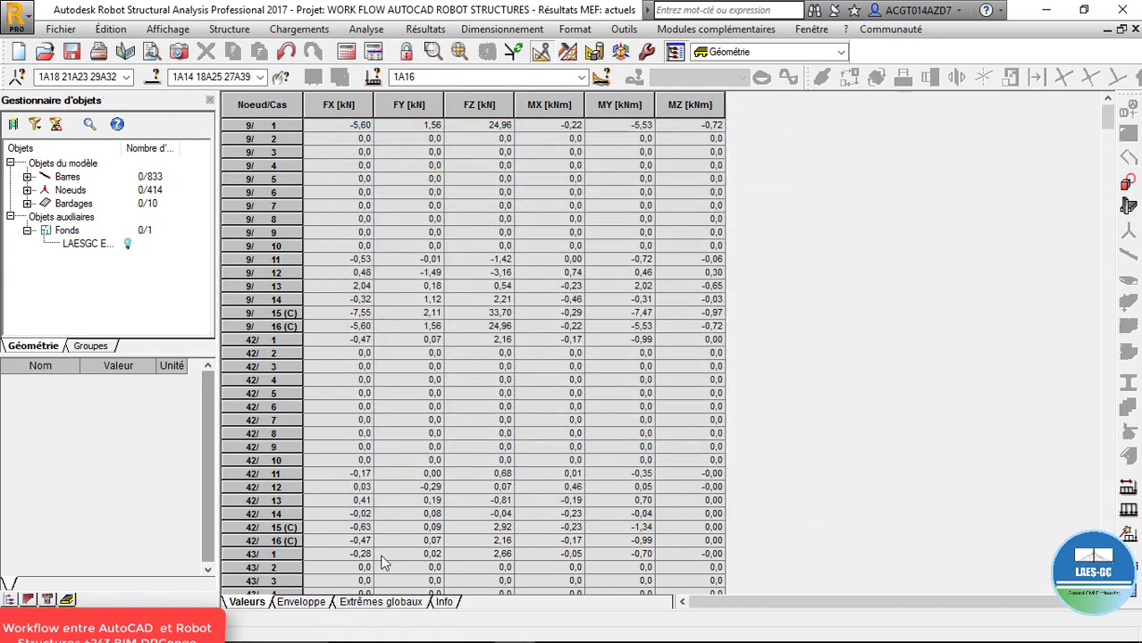
Display the envelope and global extremes of the reactions, and capture the extremes table with the Outil Capture d'écran application.
{"action": "left_click", "coordinate": [301, 603]}
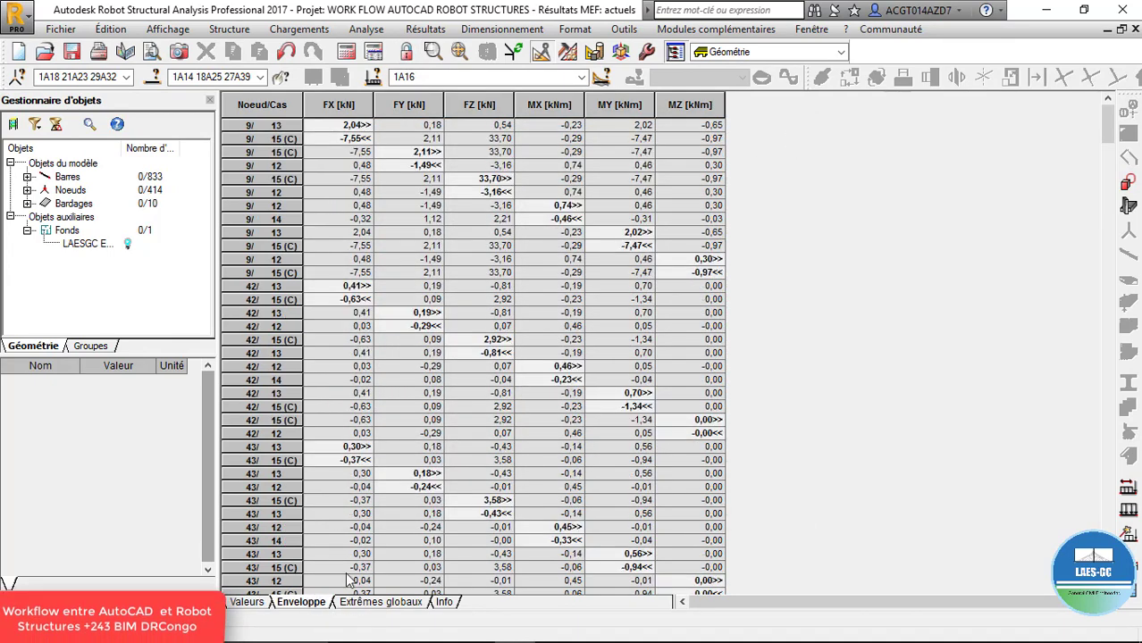
{"action": "left_click", "coordinate": [388, 604]}
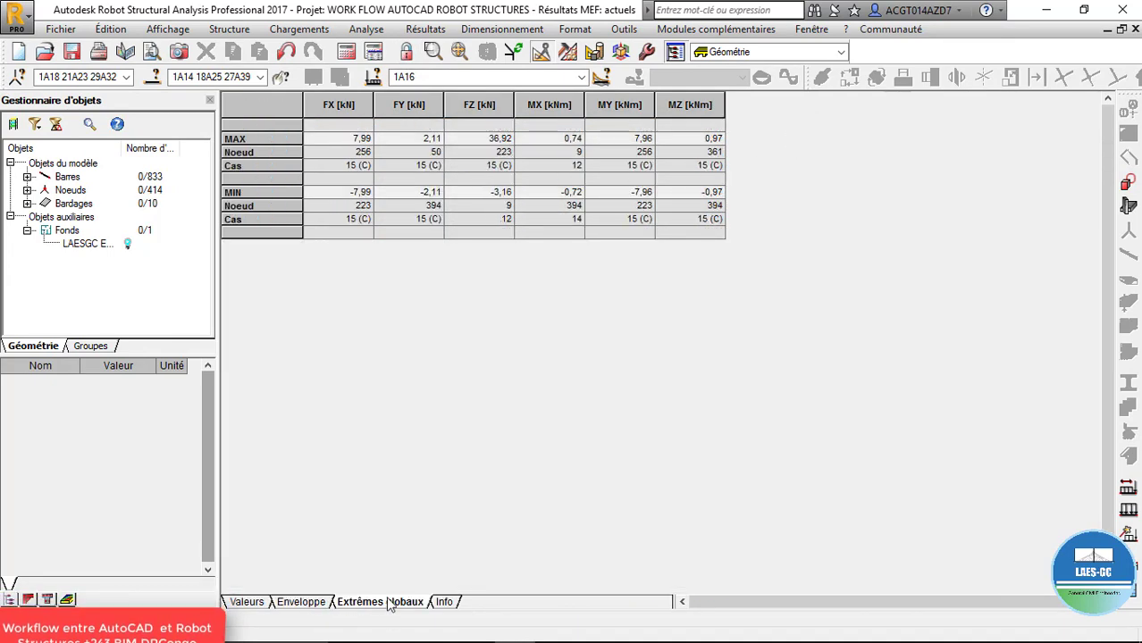
{"action": "mouse_move", "coordinate": [465, 641]}
{"action": "left_click", "coordinate": [152, 625]}
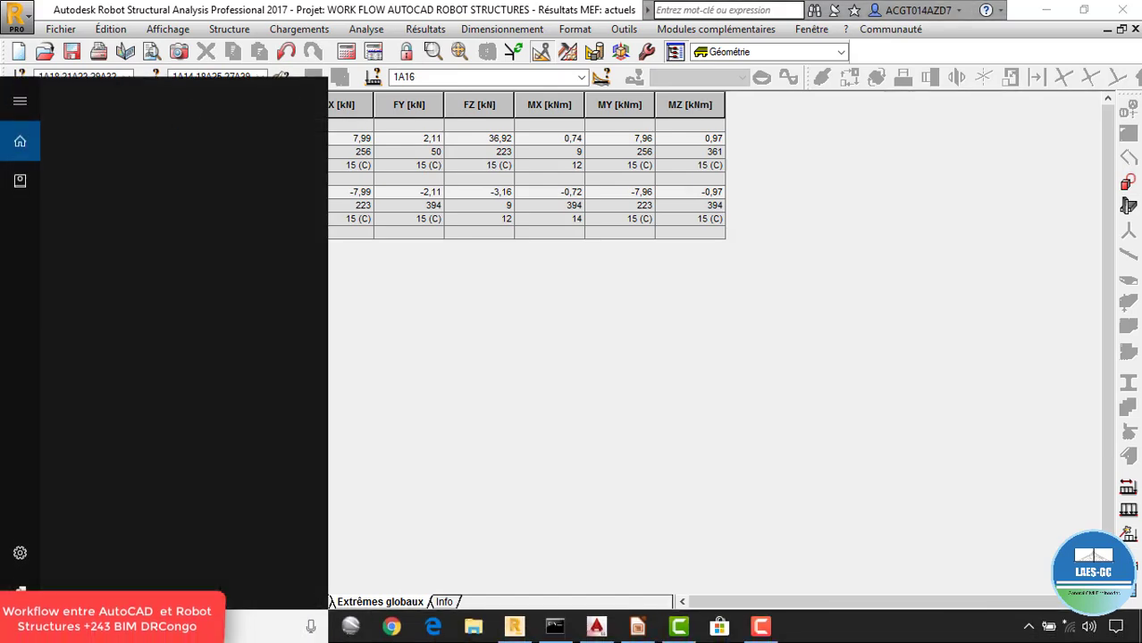
{"action": "type", "text": "capt"}
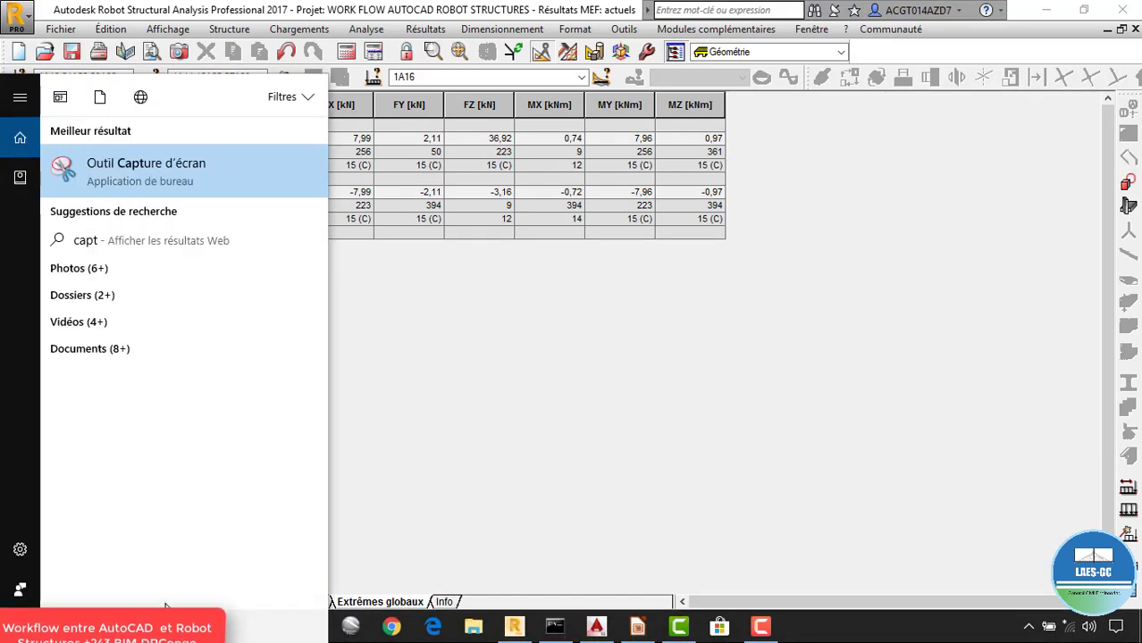
{"action": "left_click", "coordinate": [182, 179]}
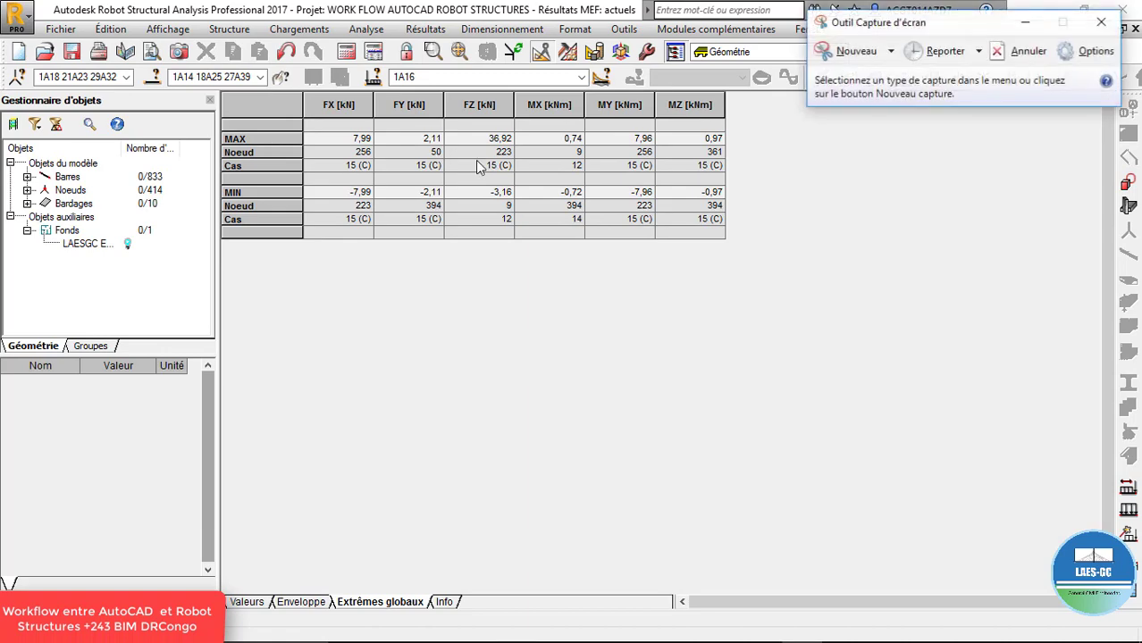
{"action": "left_click", "coordinate": [858, 51]}
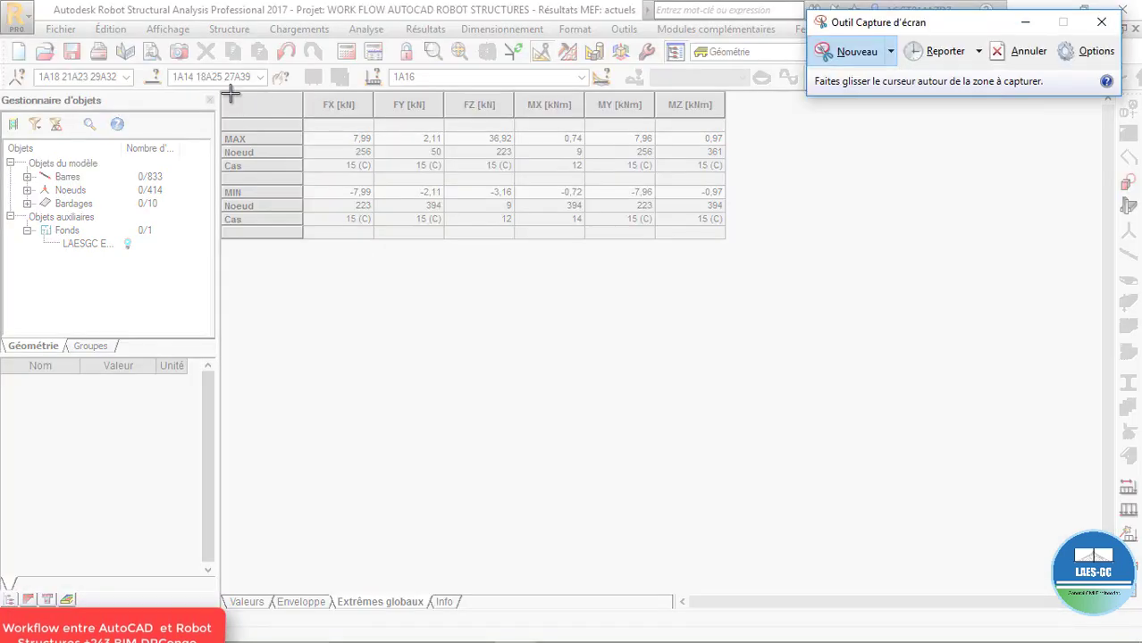
{"action": "left_click_drag", "start_coordinate": [227, 93], "coordinate": [733, 243]}
Save the capture as a PNG named "tableau reactions" in the WORKFLOW AUTOCAD ROBOT STRUCTURES folder and return to the 3D model.
{"action": "left_click", "coordinate": [319, 59]}
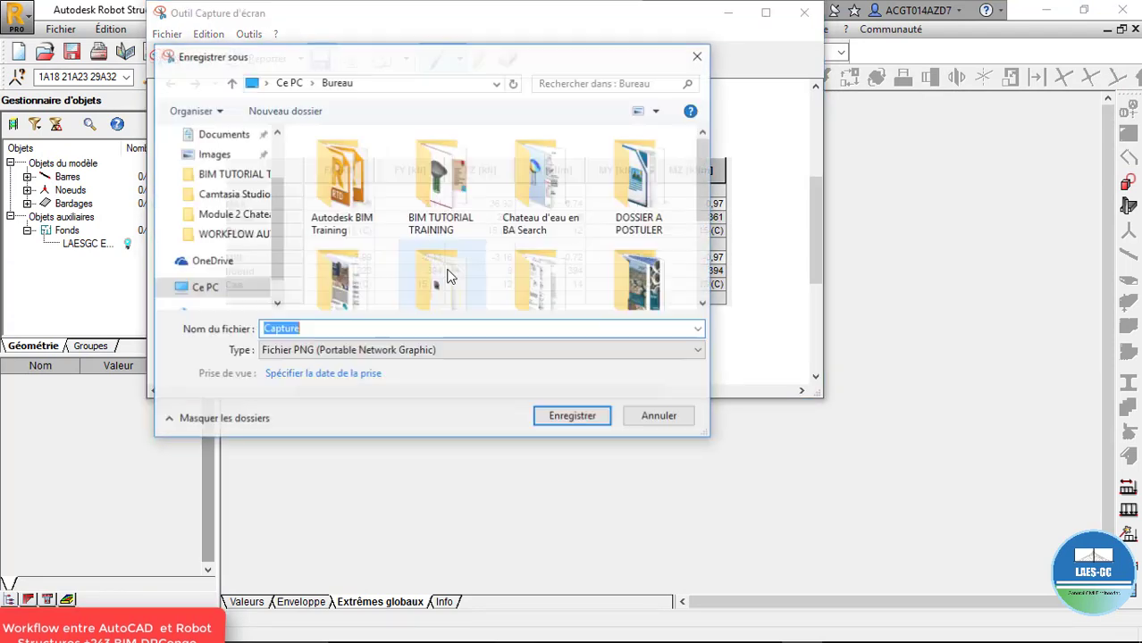
{"action": "double_click", "coordinate": [420, 197]}
{"action": "left_click", "coordinate": [528, 209]}
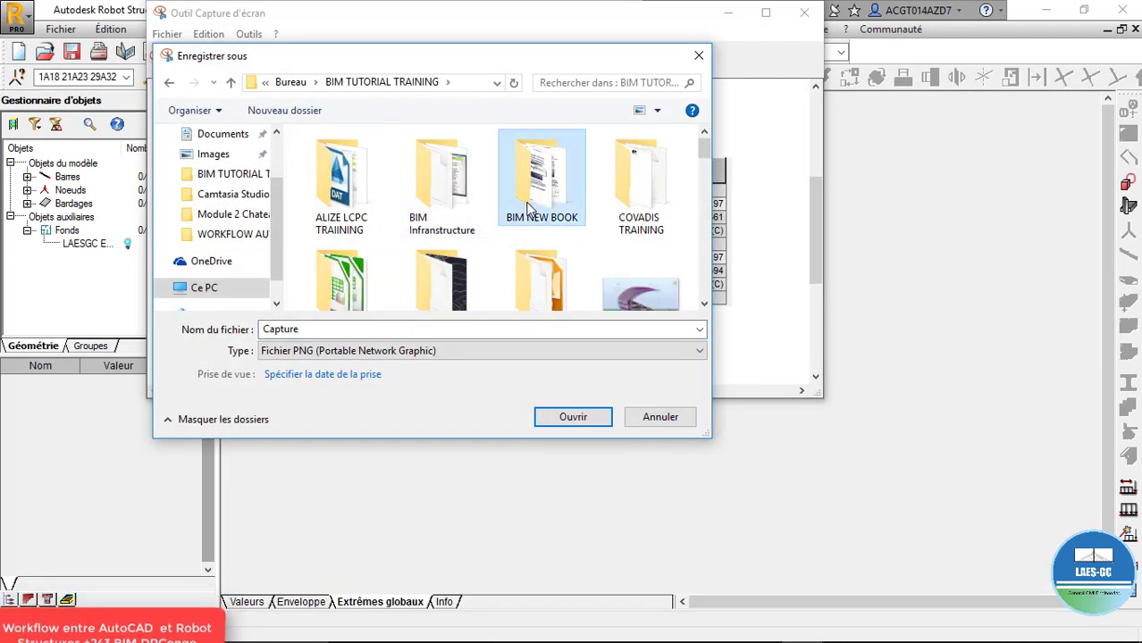
{"action": "scroll", "coordinate": [529, 209], "scroll_direction": "down", "scroll_amount": 2}
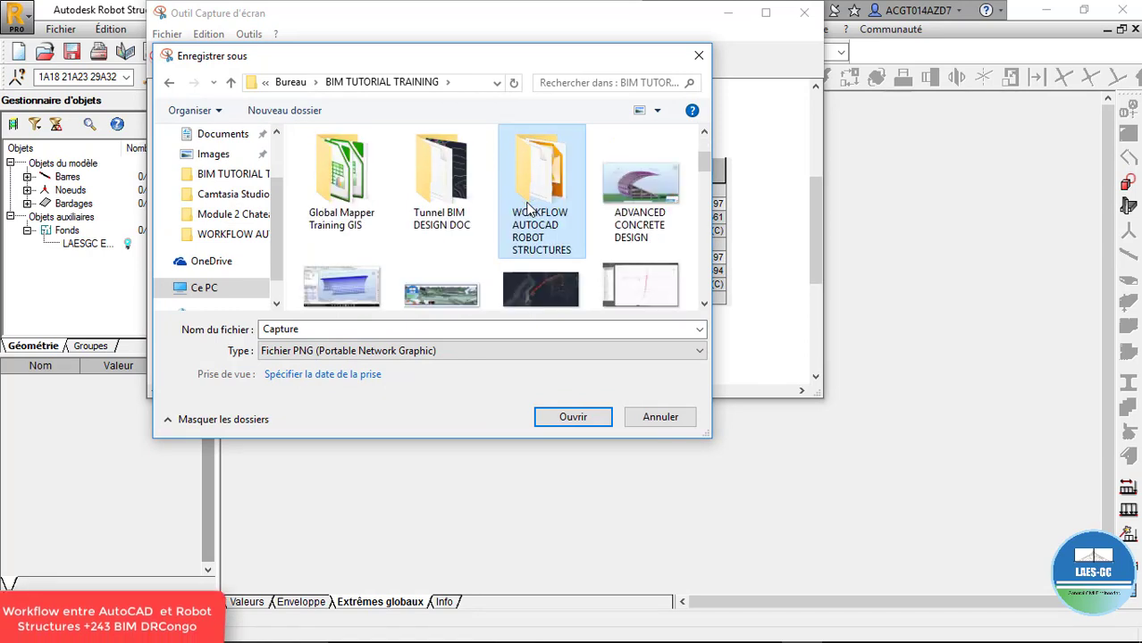
{"action": "double_click", "coordinate": [528, 209]}
{"action": "double_click", "coordinate": [323, 330]}
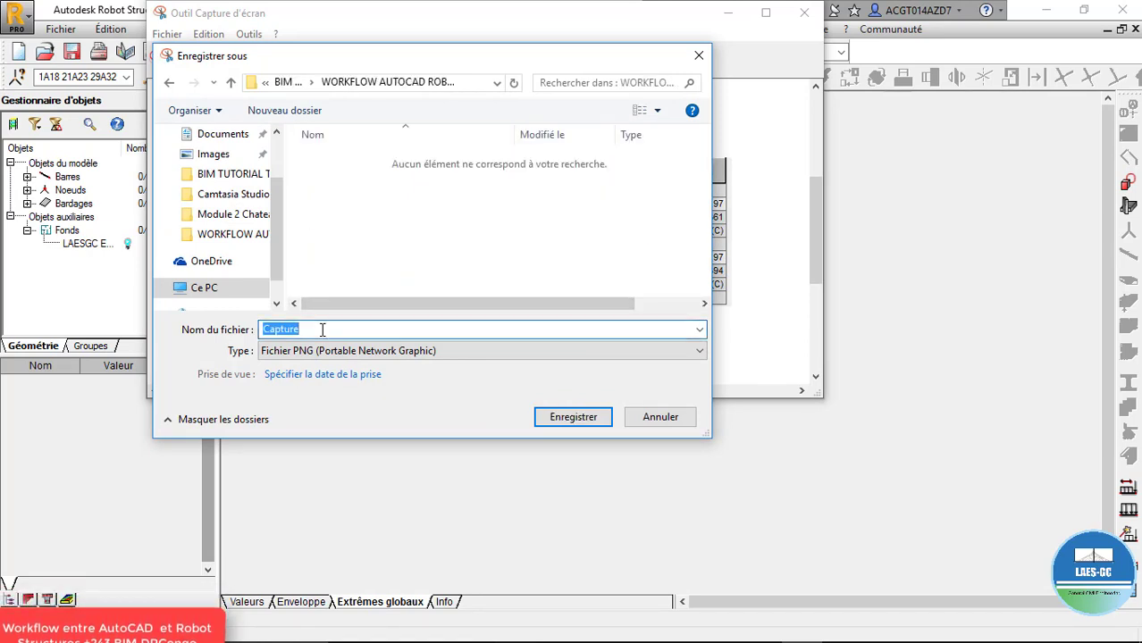
{"action": "type", "text": "ctions"}
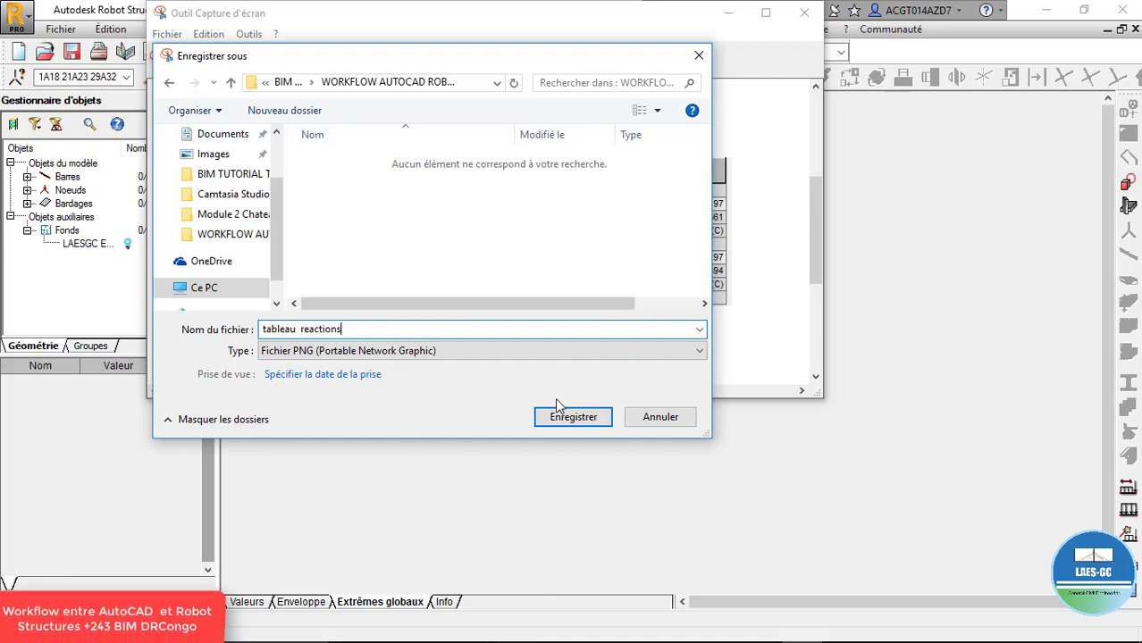
{"action": "left_click", "coordinate": [590, 419]}
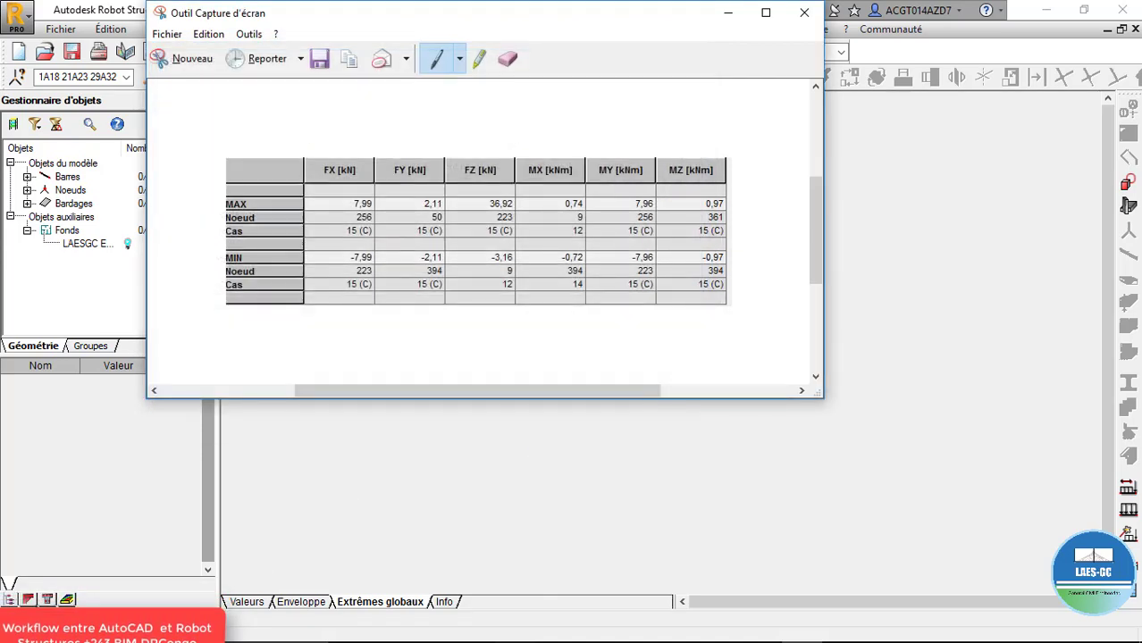
{"action": "key", "text": "alt+F4"}
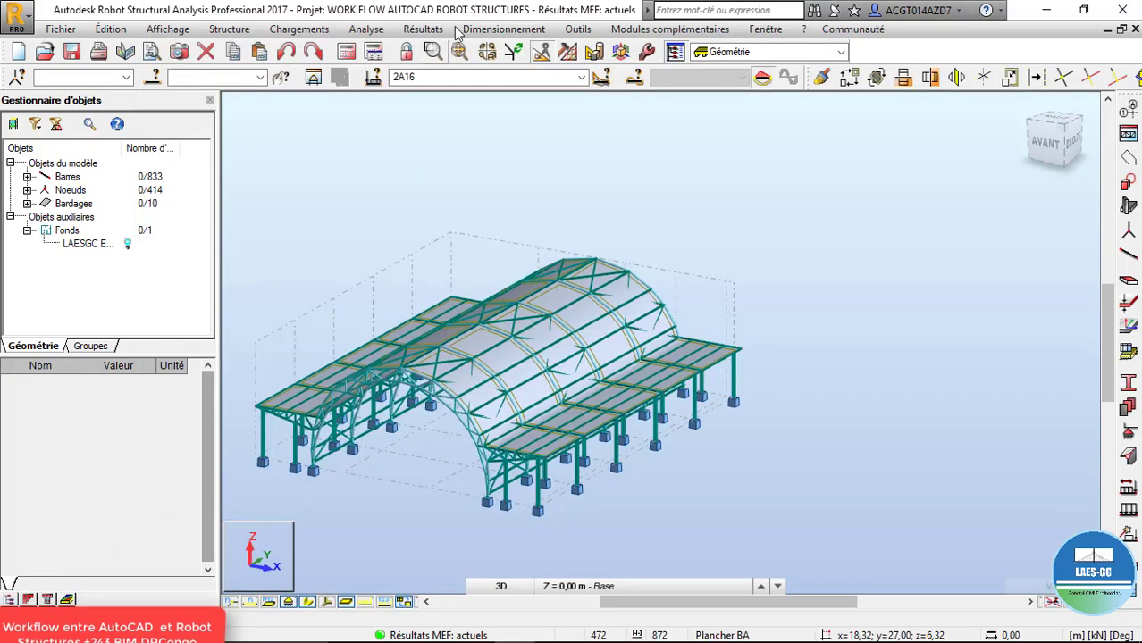
Open the nodal displacements table and show its global extremes.
{"action": "left_click", "coordinate": [423, 29]}
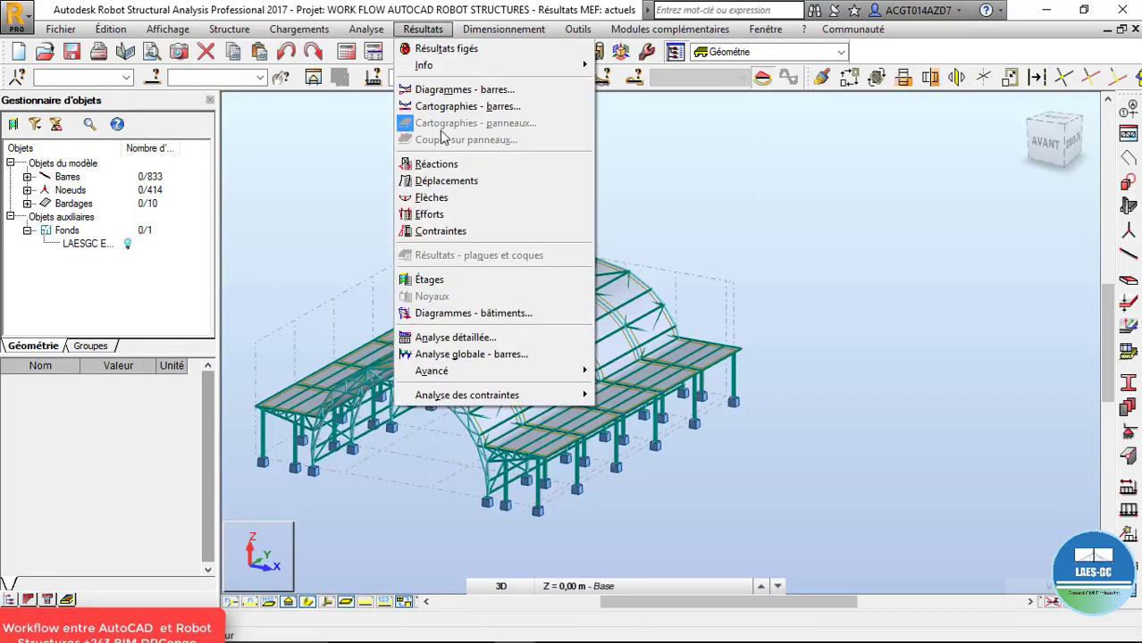
{"action": "left_click", "coordinate": [451, 181]}
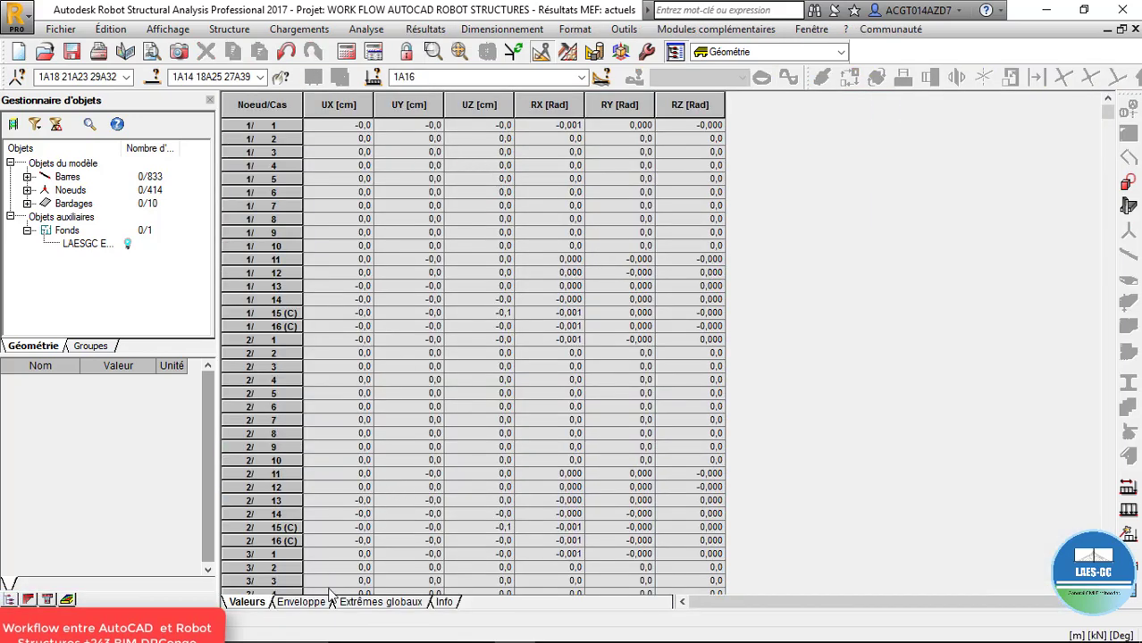
{"action": "left_click", "coordinate": [362, 603]}
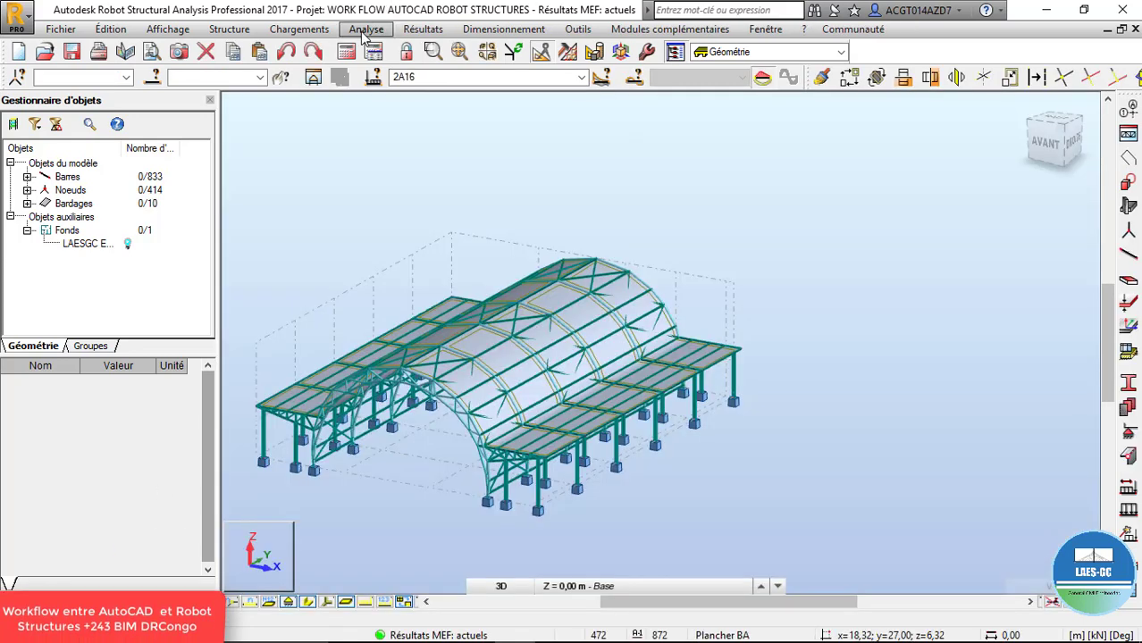
Open the results table of the bar deflections (Flèches).
{"action": "left_click", "coordinate": [365, 30]}
{"action": "mouse_move", "coordinate": [413, 36]}
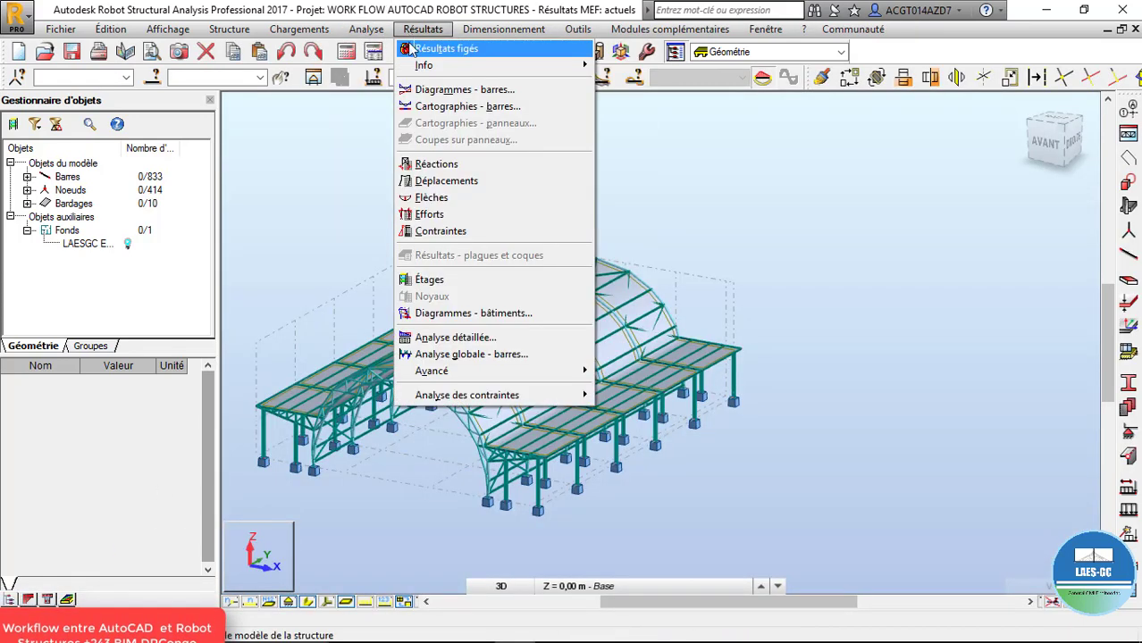
{"action": "left_click", "coordinate": [447, 197]}
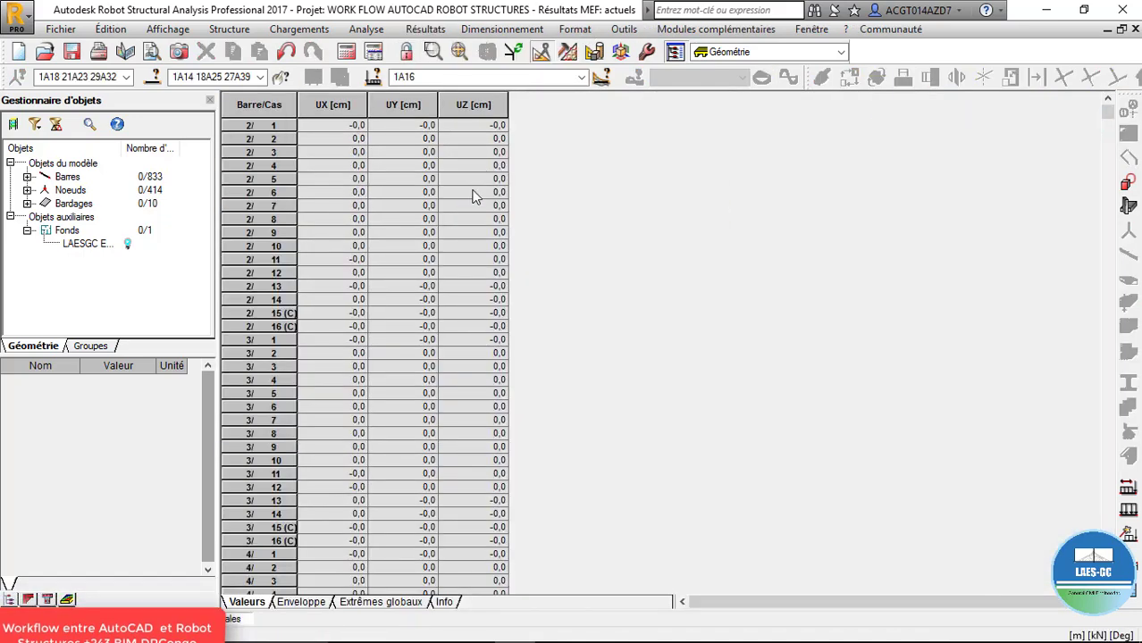
Show the global extremes of the bar deflections, and open the results table of the bar forces (Efforts).
{"action": "left_click", "coordinate": [375, 602]}
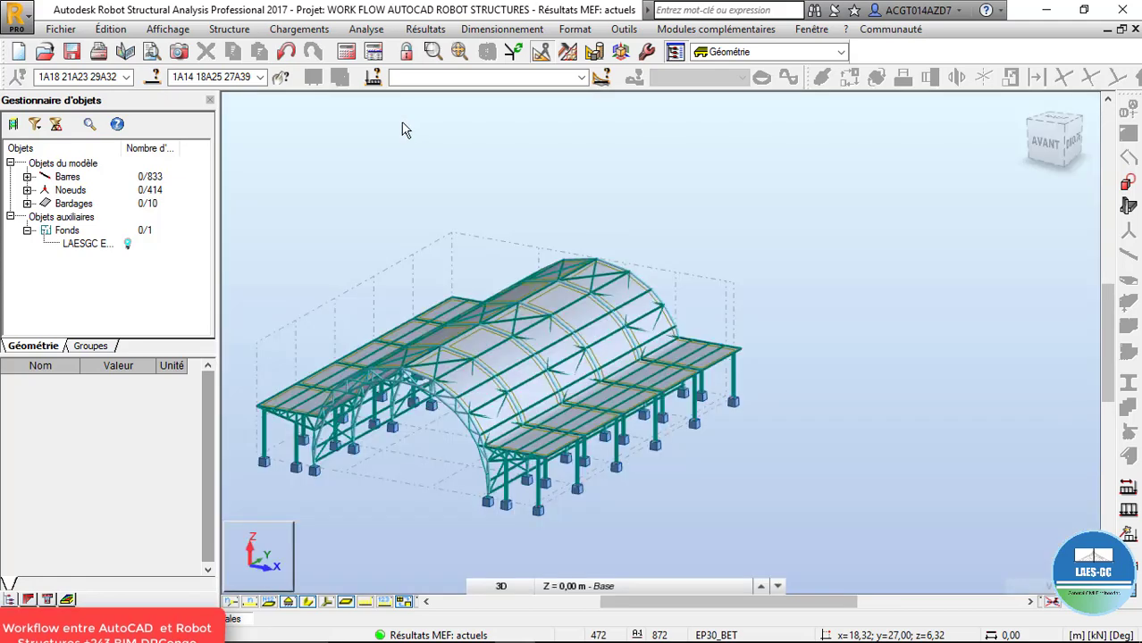
{"action": "left_click", "coordinate": [444, 29]}
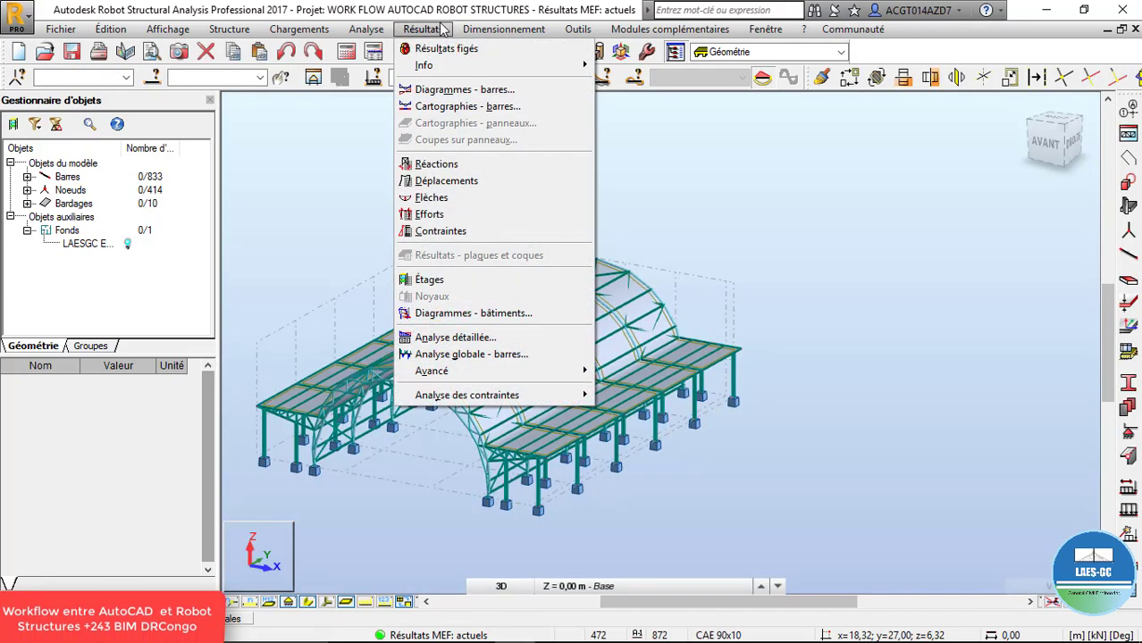
{"action": "left_click", "coordinate": [450, 216]}
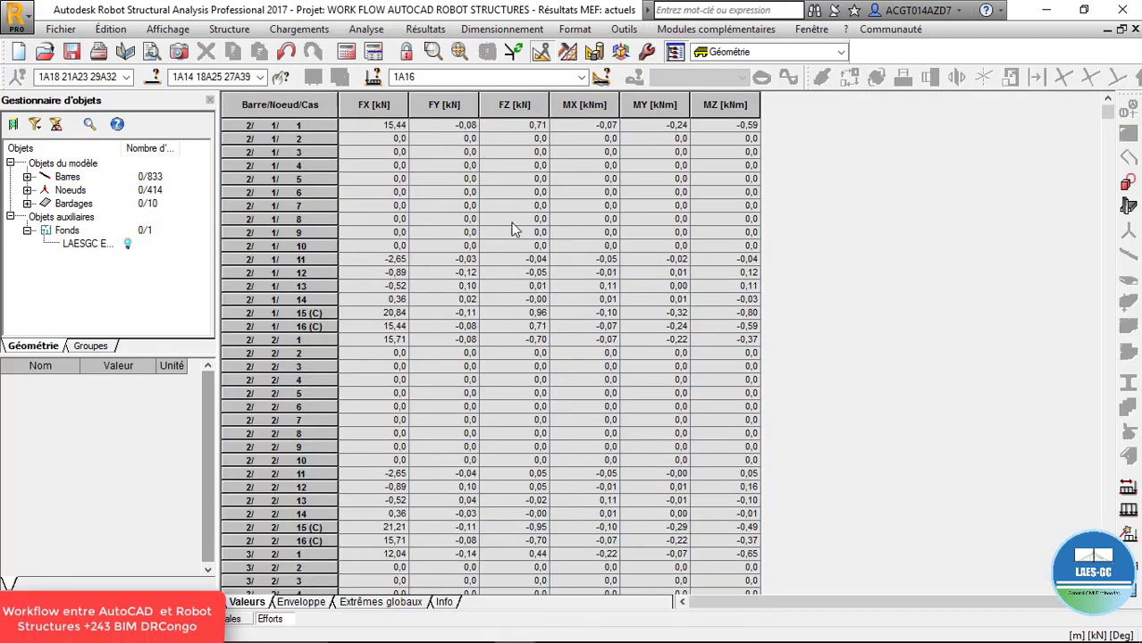
Show the global extremes of the bar forces and capture the whole extremes table with the Outil Capture d'écran application.
{"action": "right_click", "coordinate": [309, 133]}
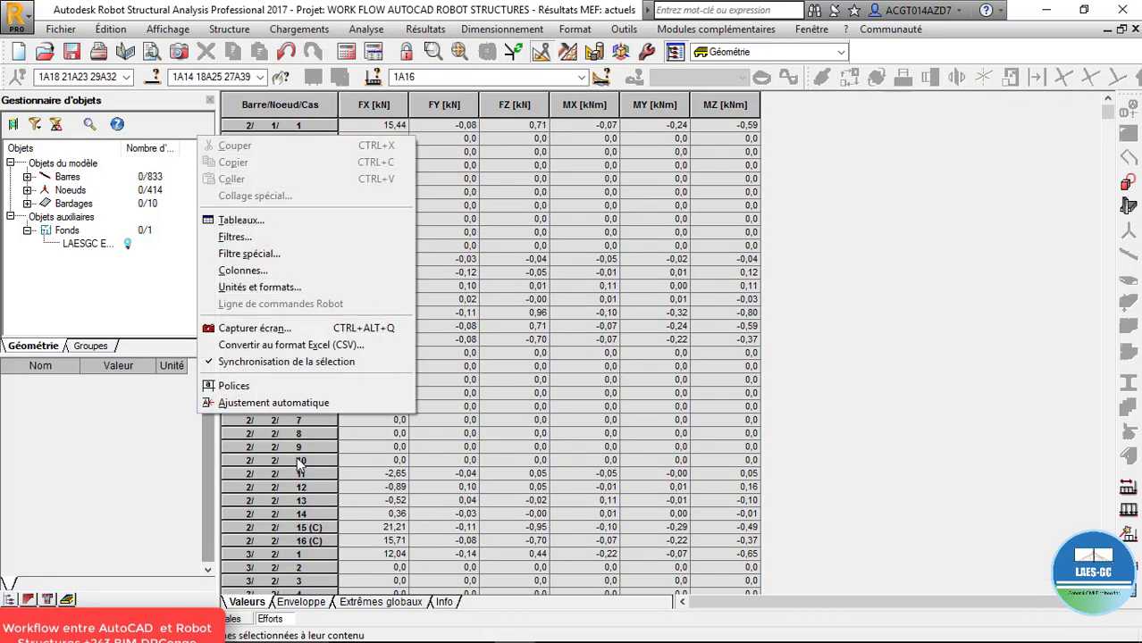
{"action": "left_click", "coordinate": [362, 602]}
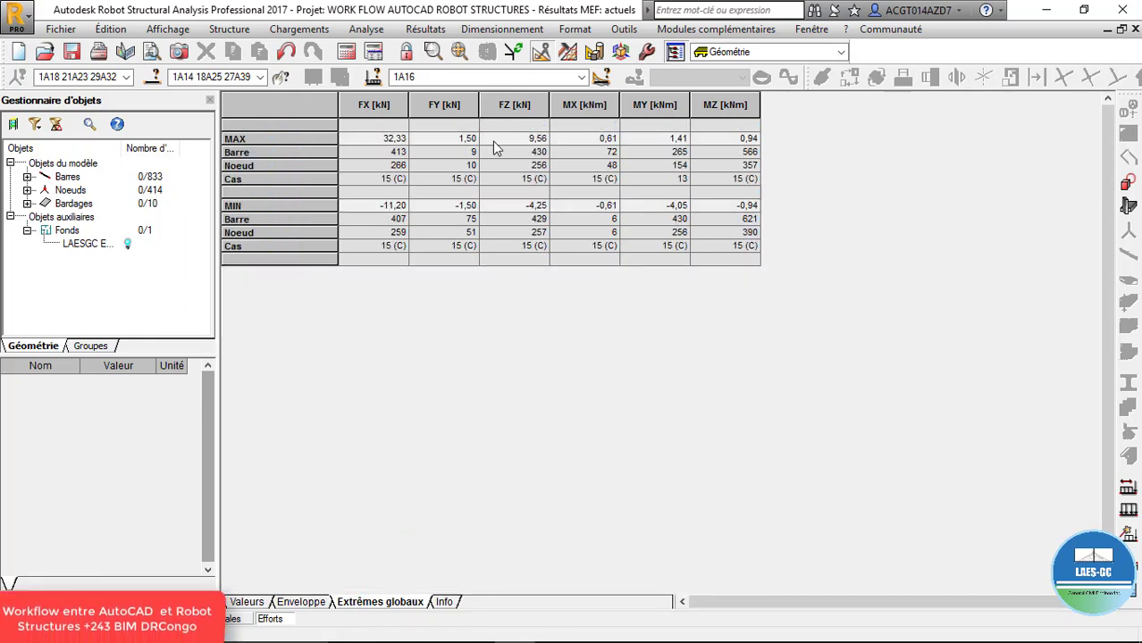
{"action": "left_click", "coordinate": [800, 626]}
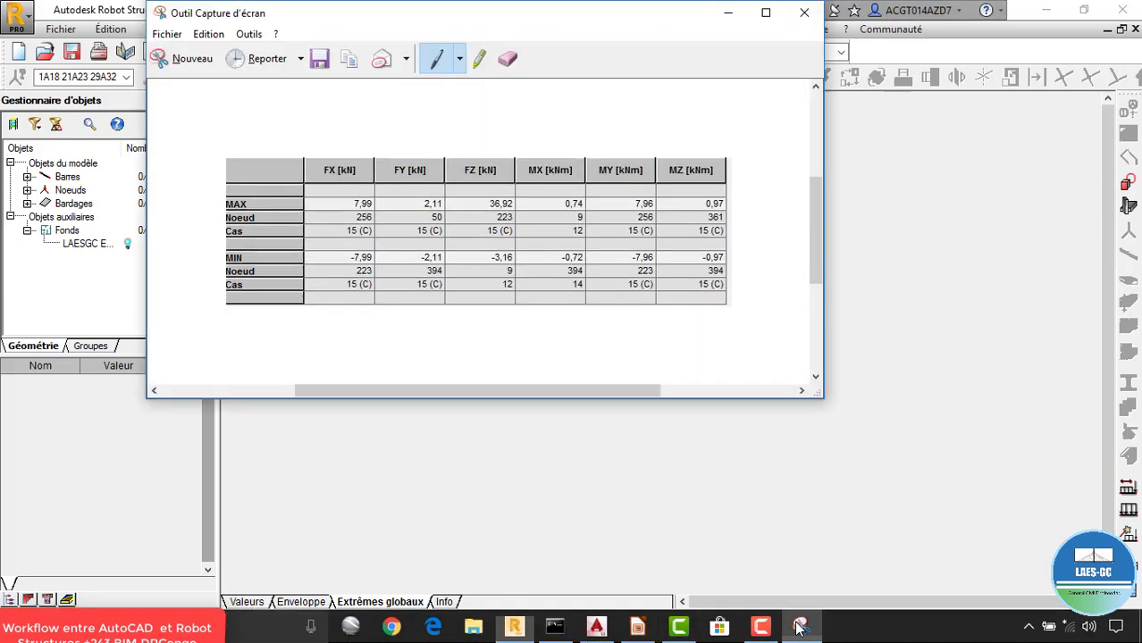
{"action": "left_click", "coordinate": [185, 63]}
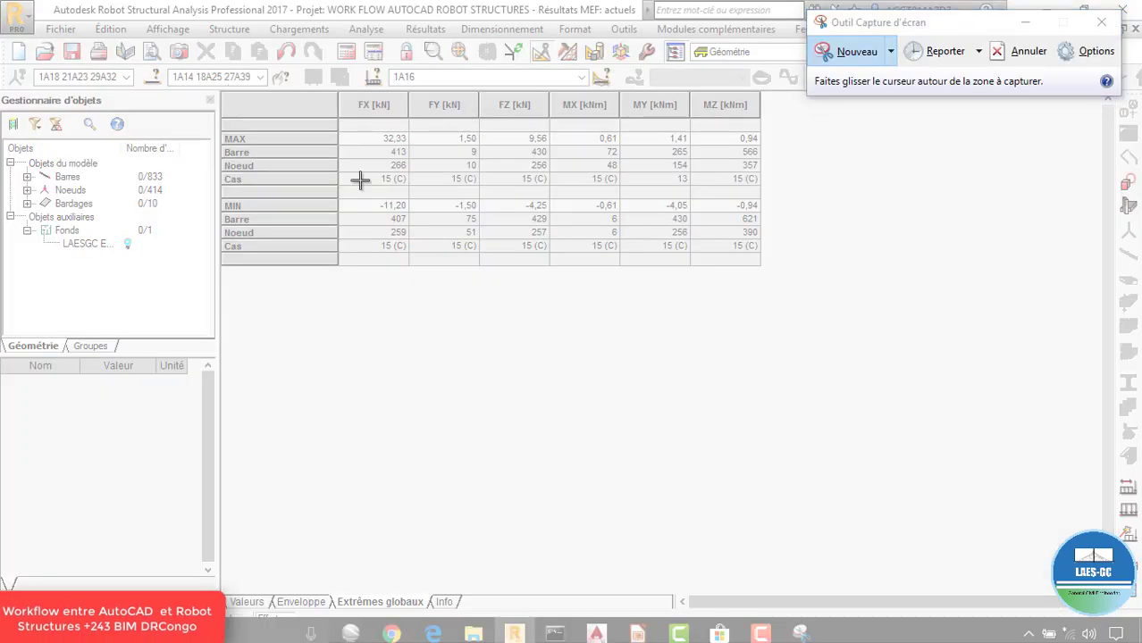
{"action": "left_click_drag", "start_coordinate": [222, 88], "coordinate": [771, 283]}
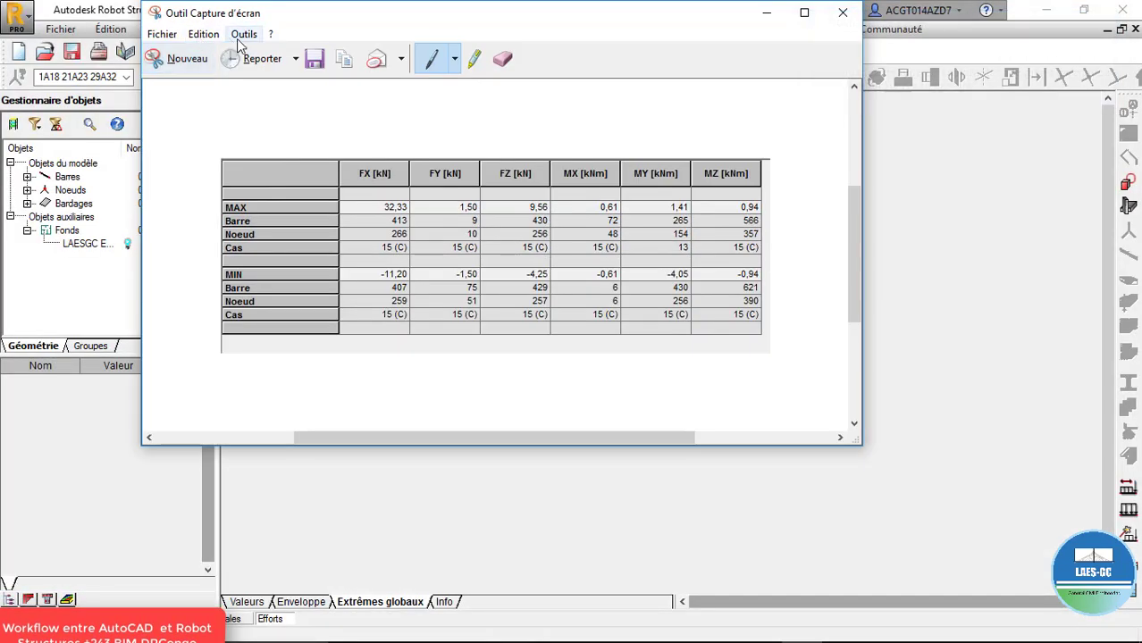
Save the capture as a PNG named "tableau effort" in the WORKFLOW AUTOCAD ROBOT STRUCTURES folder and return to the 3D model.
{"action": "left_click", "coordinate": [314, 58]}
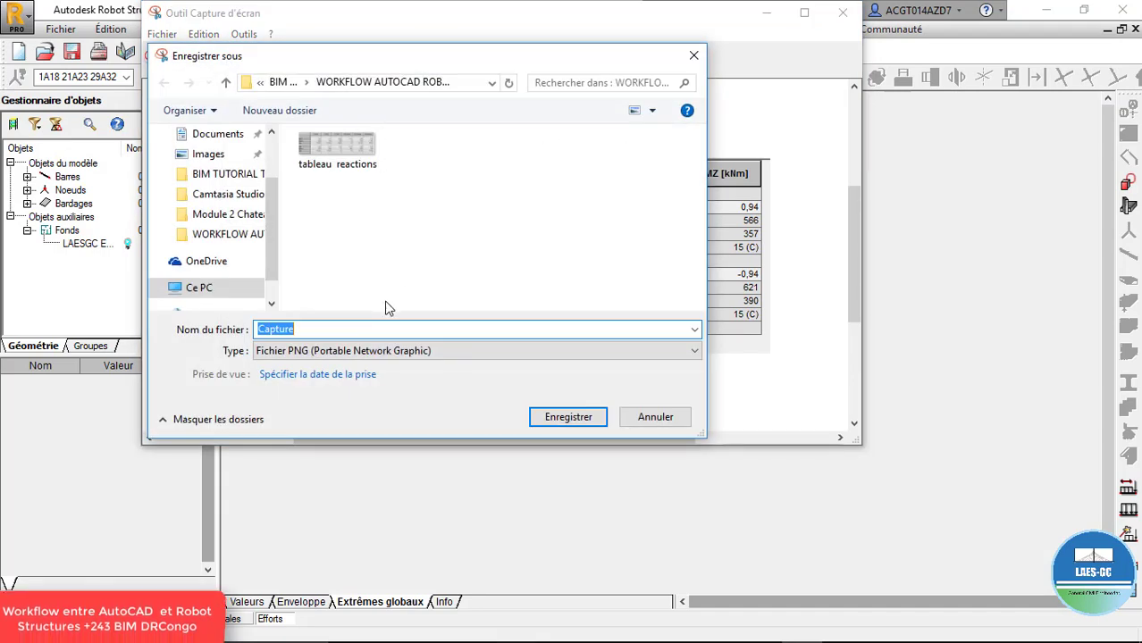
{"action": "type", "text": "tableau effort"}
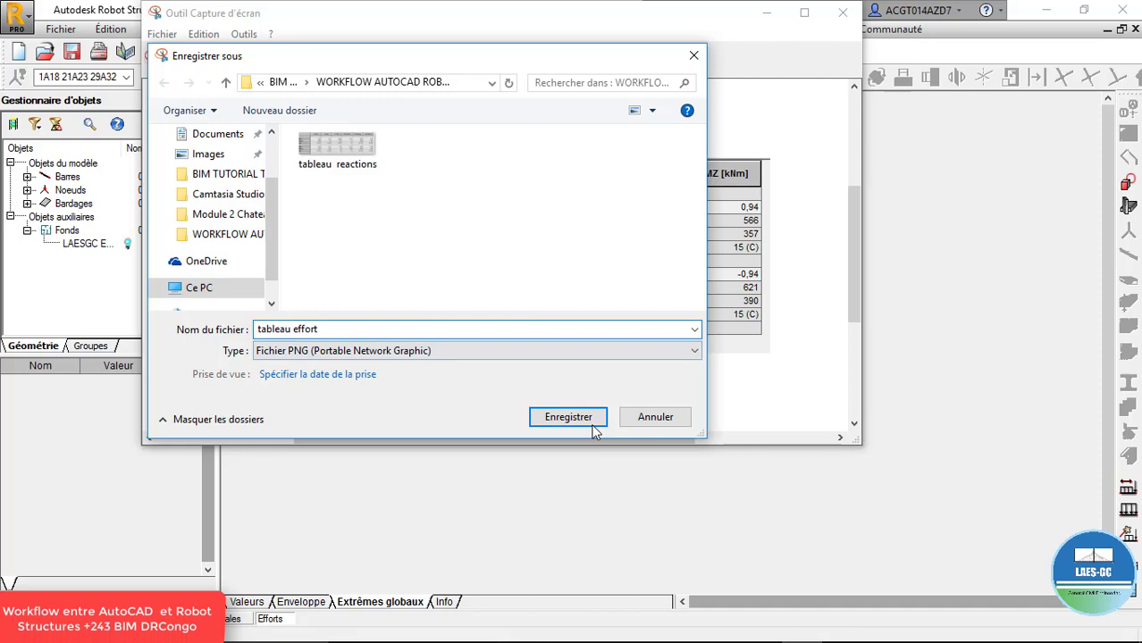
{"action": "left_click", "coordinate": [590, 420]}
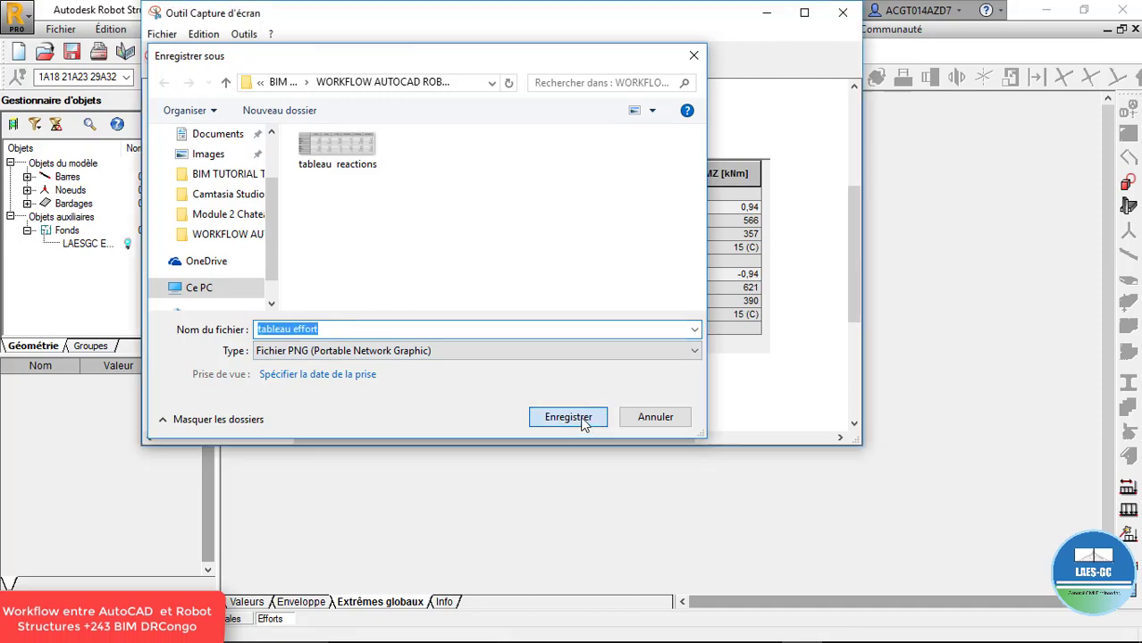
{"action": "left_click", "coordinate": [774, 18]}
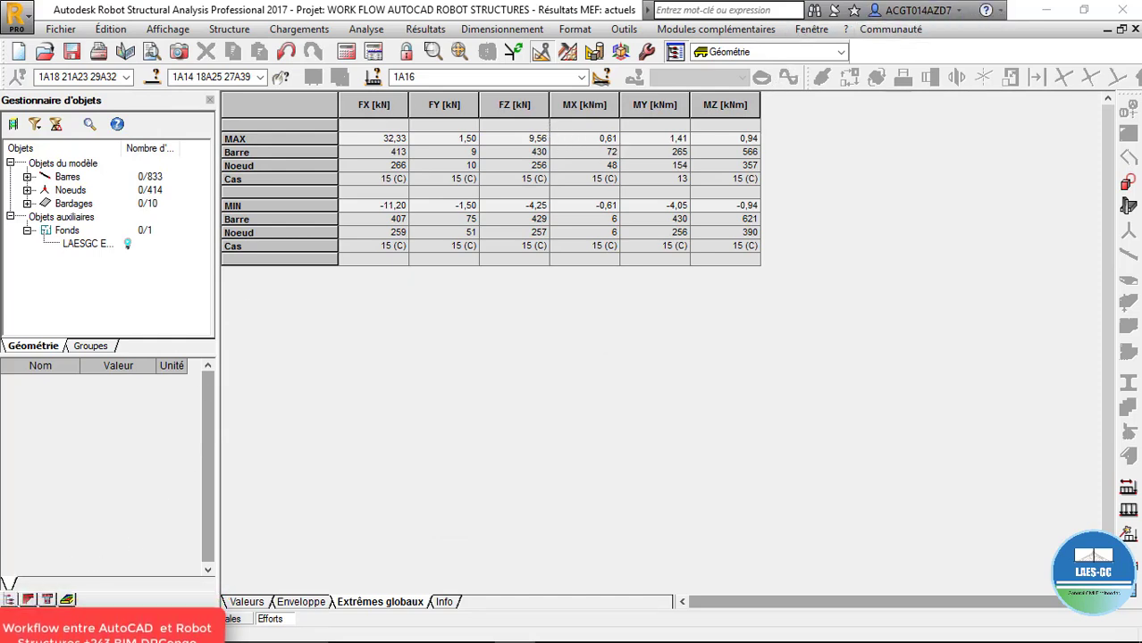
{"action": "left_click", "coordinate": [36, 618]}
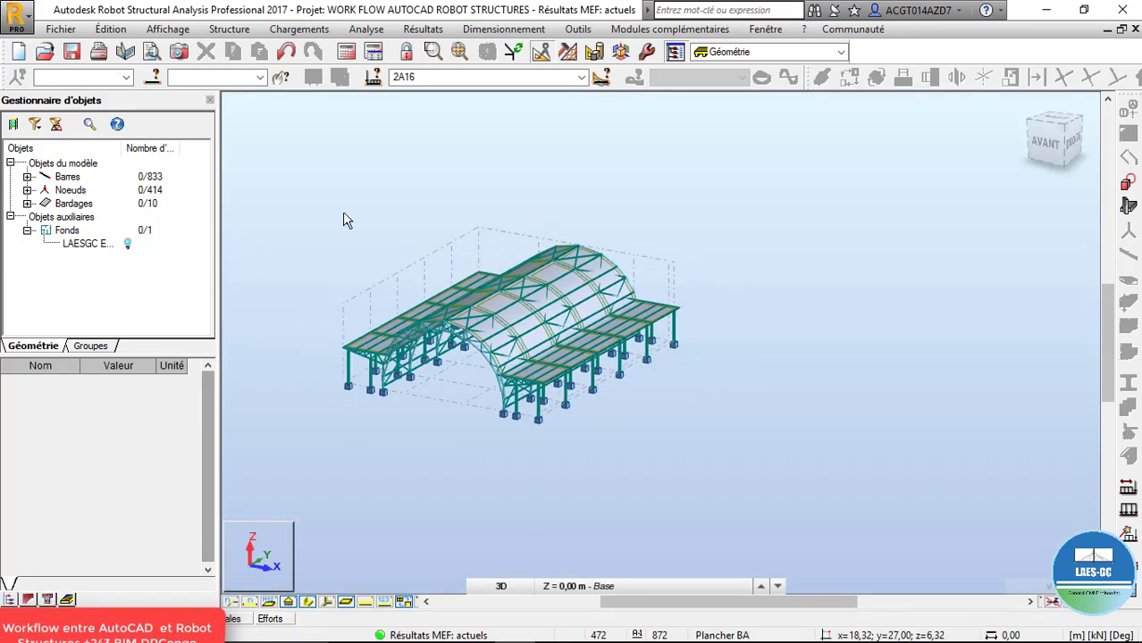
Display the global extremes of the bar stresses (Contraintes) and capture the extremes table with the Outil Capture d'écran application.
{"action": "left_click", "coordinate": [539, 30]}
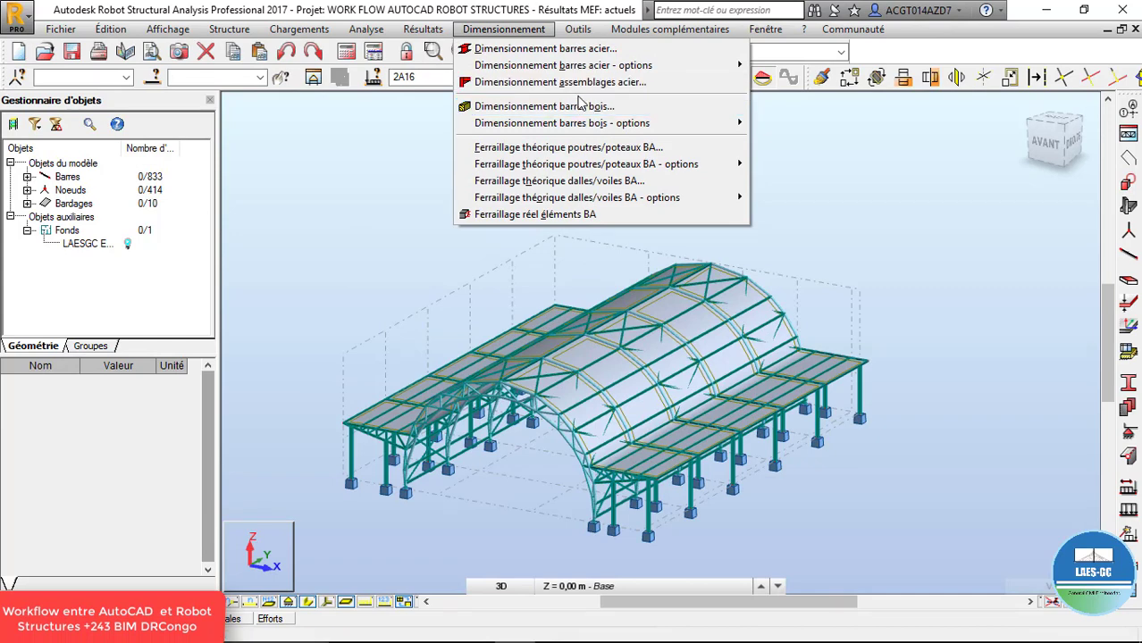
{"action": "left_click", "coordinate": [503, 29]}
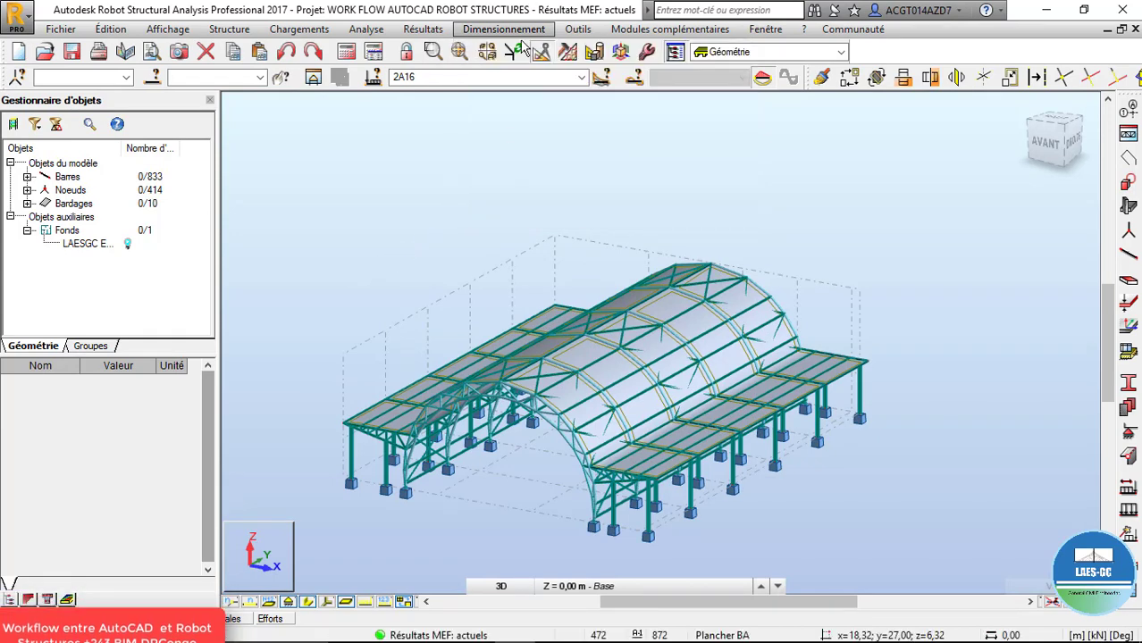
{"action": "left_click", "coordinate": [422, 28]}
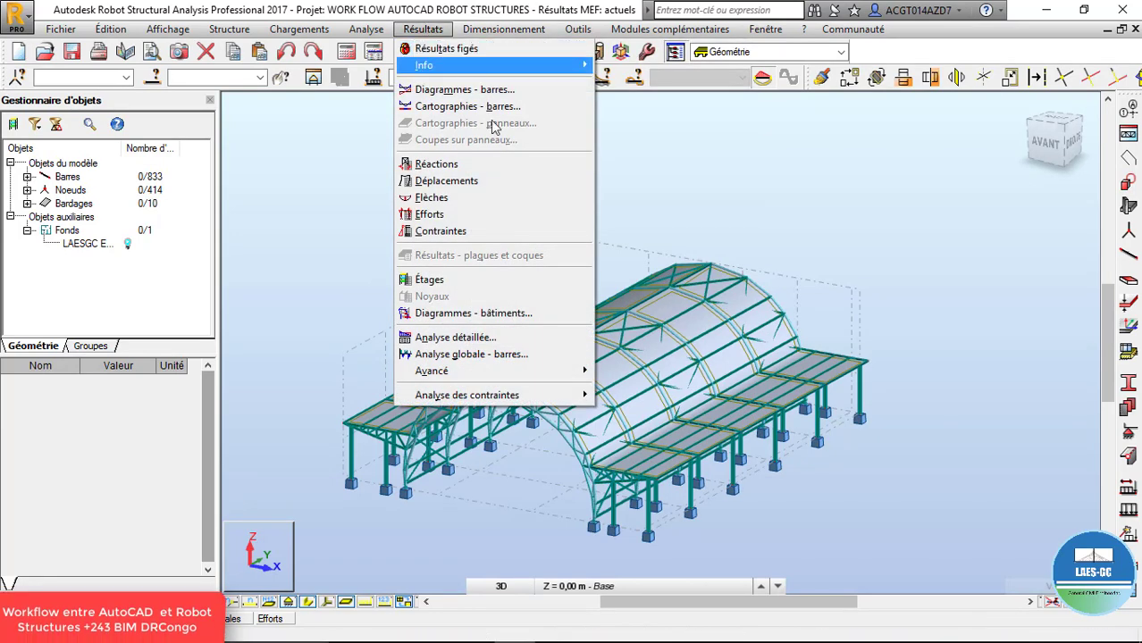
{"action": "left_click", "coordinate": [466, 231]}
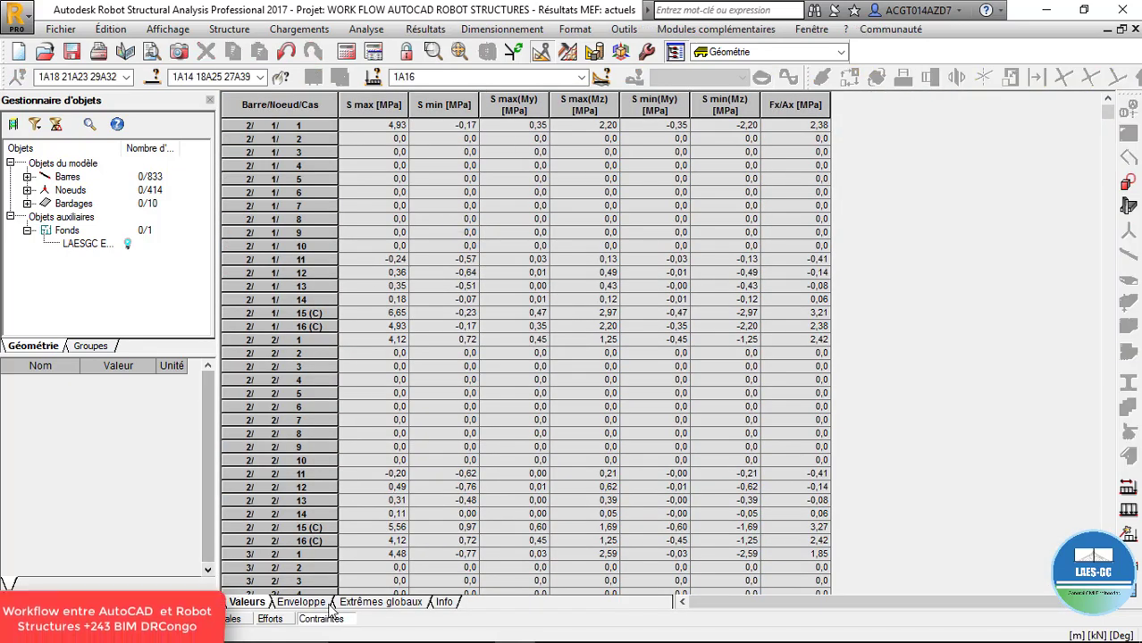
{"action": "left_click", "coordinate": [379, 601]}
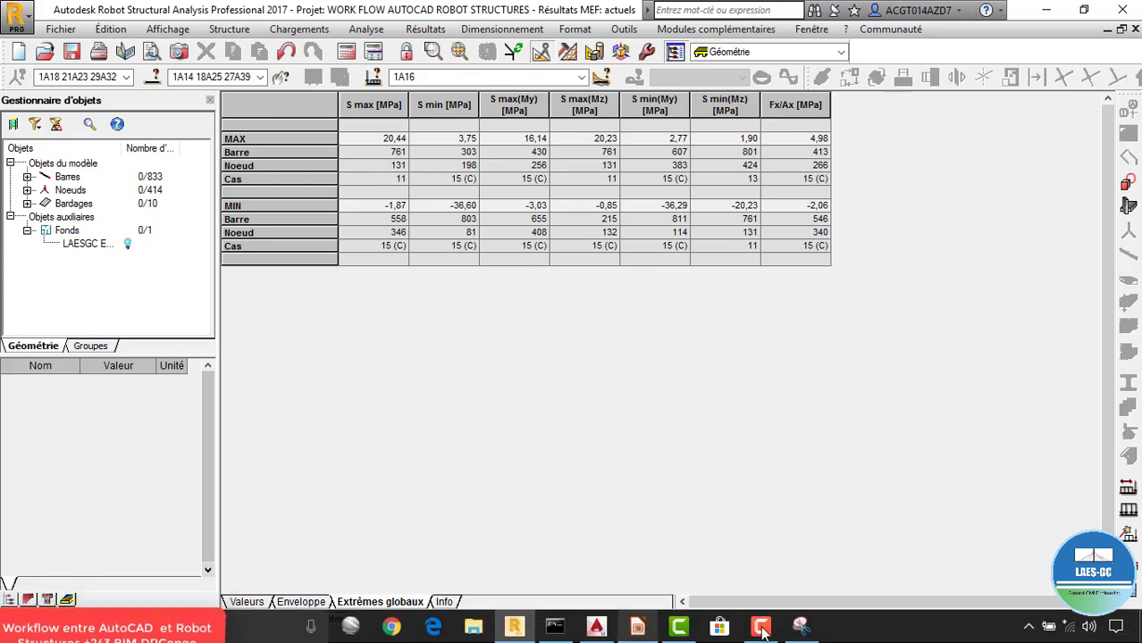
{"action": "left_click", "coordinate": [786, 627]}
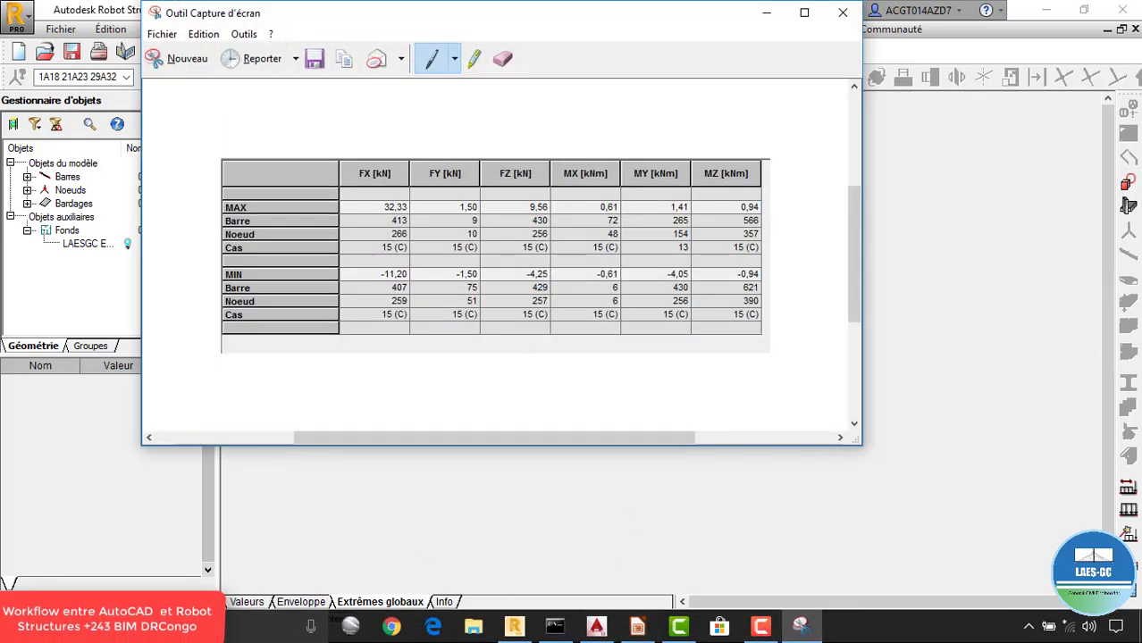
{"action": "left_click", "coordinate": [182, 57]}
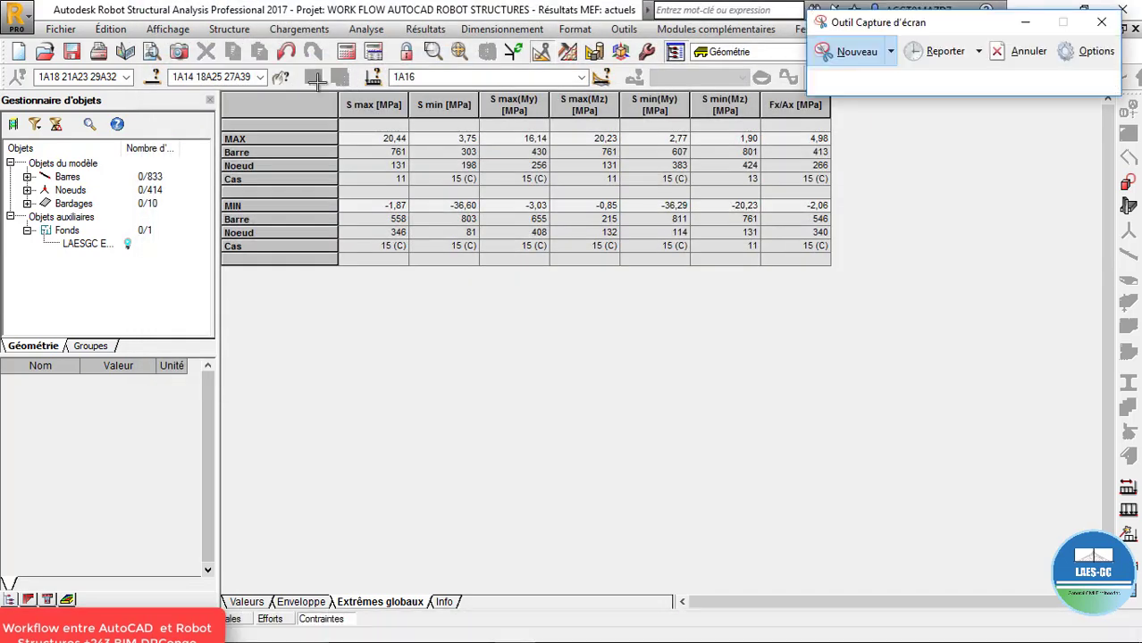
{"action": "left_click_drag", "start_coordinate": [221, 88], "coordinate": [843, 275]}
Save the stress table capture as a PNG named "tableau contrainte" and return to the 3D model.
{"action": "key", "text": "ctrl+s"}
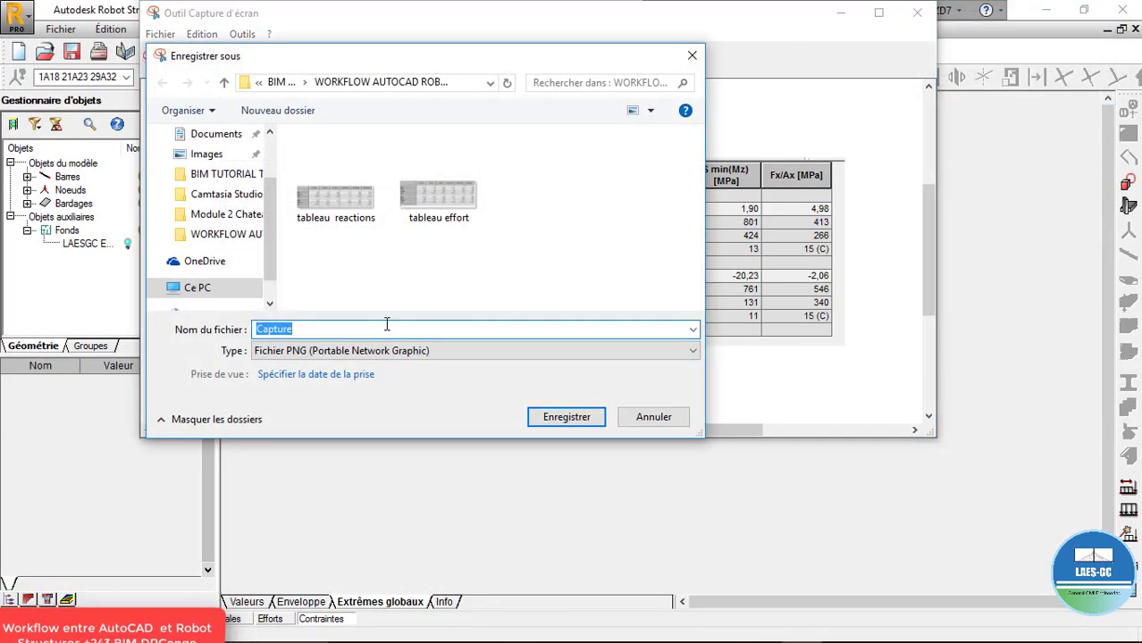
{"action": "type", "text": "tableau "}
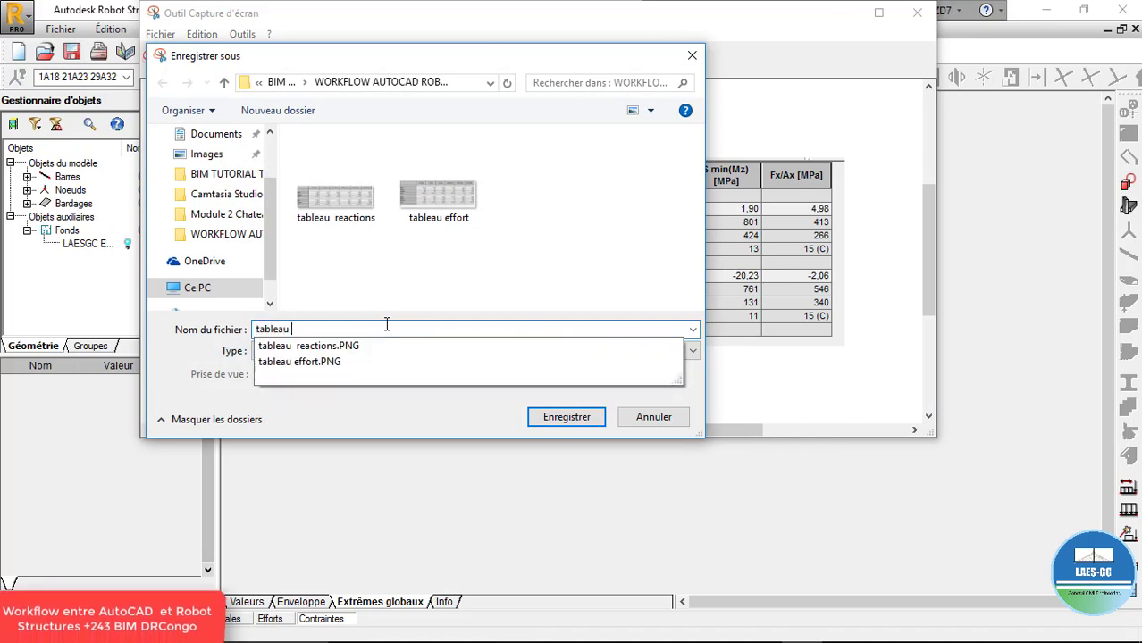
{"action": "type", "text": "contrainte"}
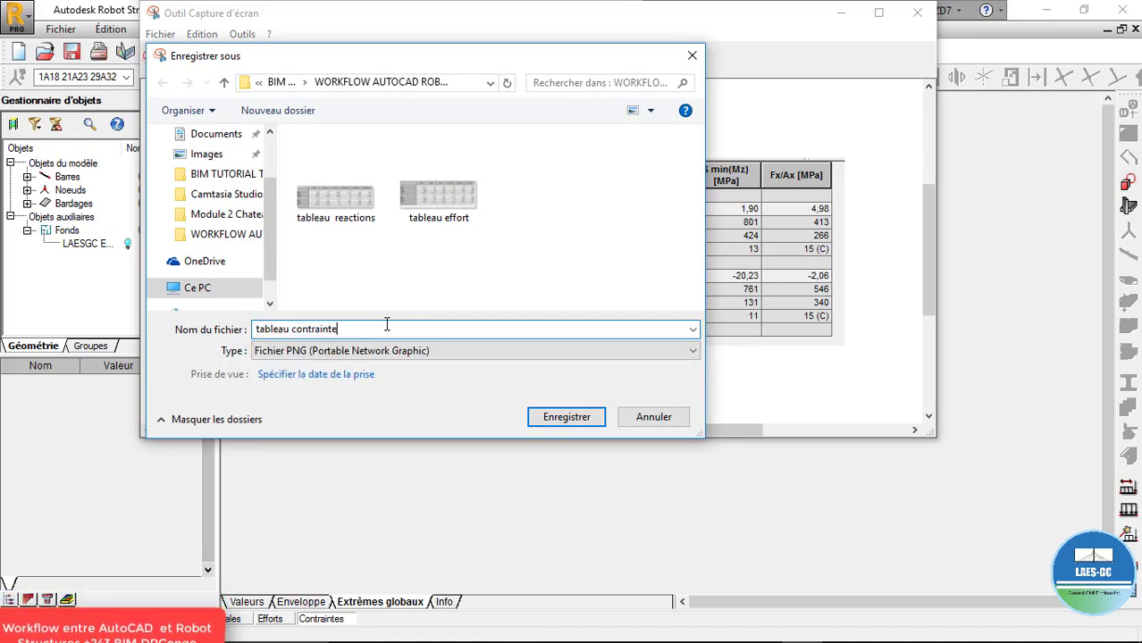
{"action": "left_click", "coordinate": [567, 417]}
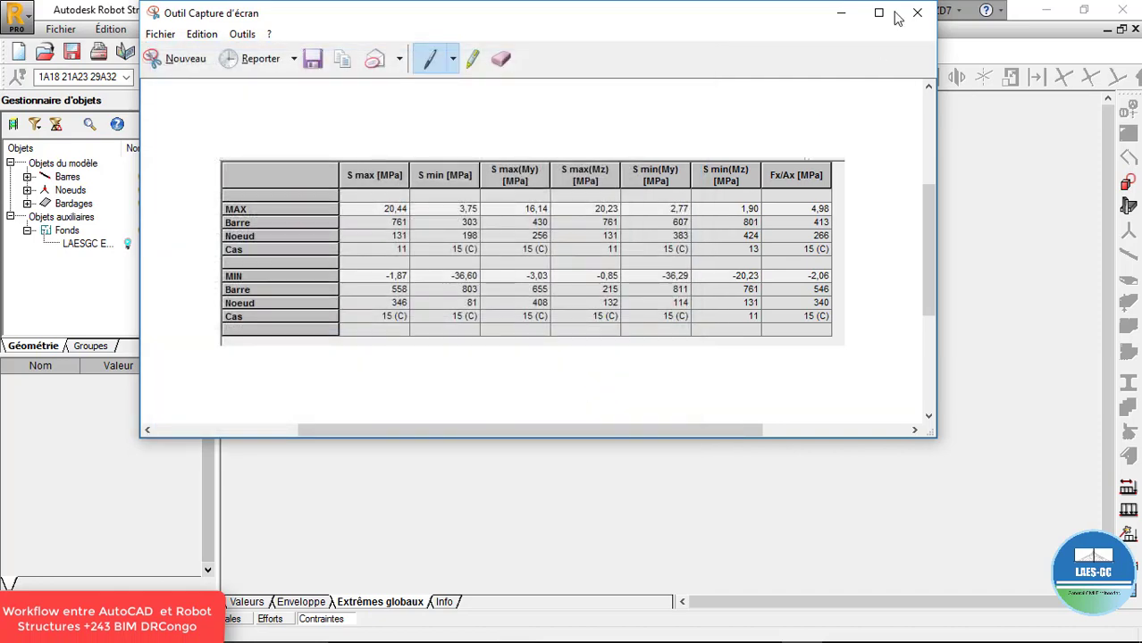
{"action": "left_click", "coordinate": [841, 13]}
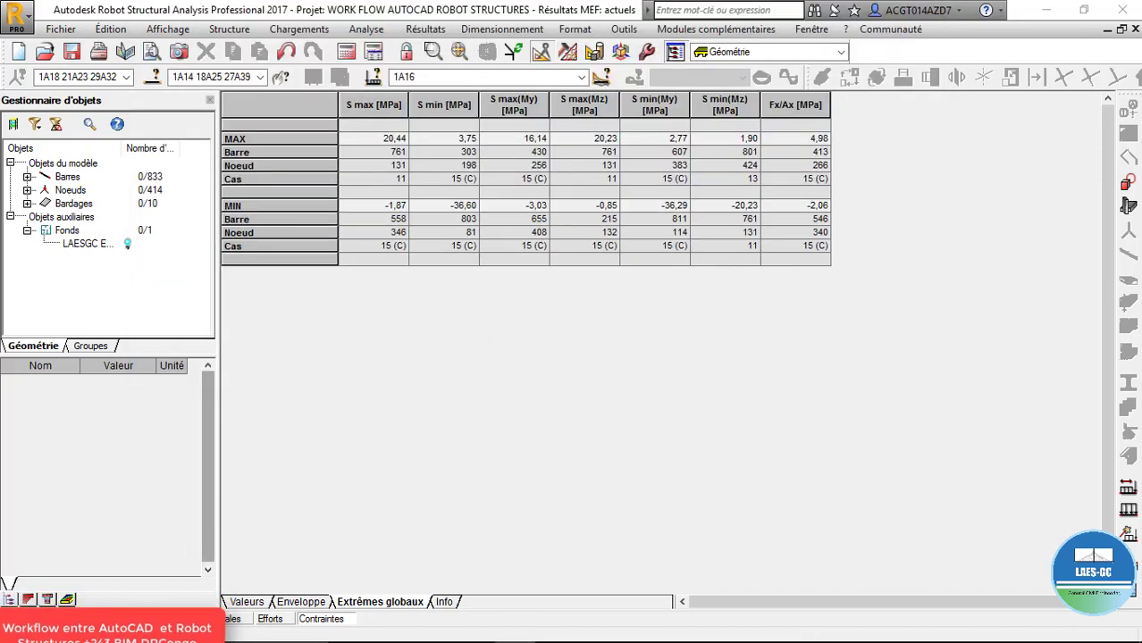
{"action": "left_click", "coordinate": [19, 618]}
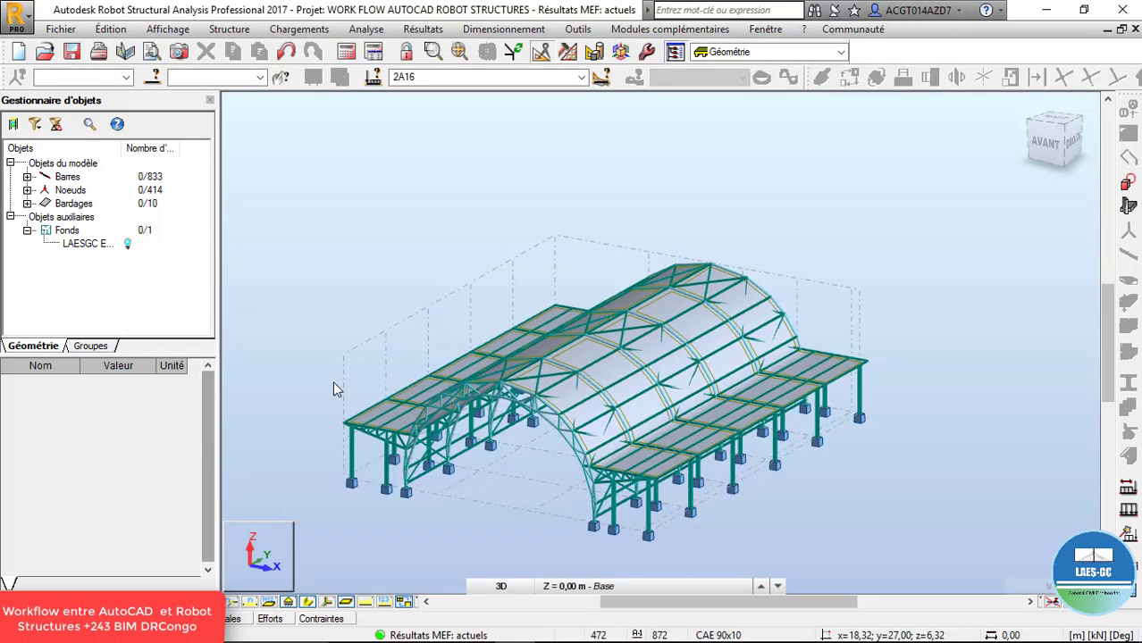
Examine the arched hall's 3D model from several viewing angles and distances using Rotation 3D.
{"action": "right_click", "coordinate": [566, 158]}
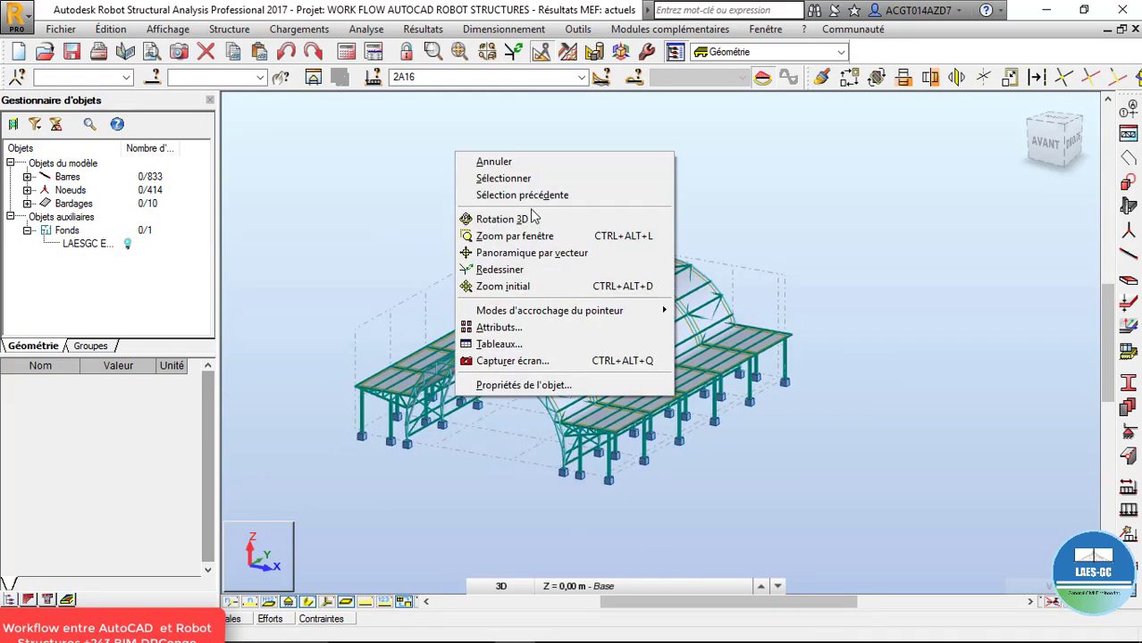
{"action": "left_click", "coordinate": [529, 219]}
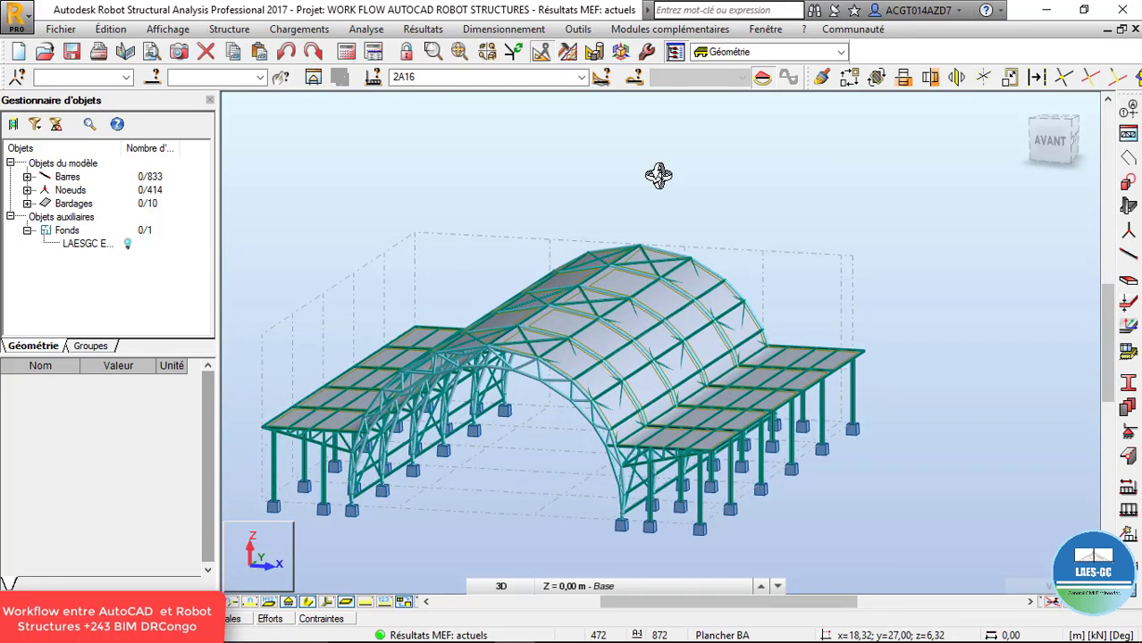
{"action": "left_click", "coordinate": [582, 77]}
{"action": "left_click", "coordinate": [586, 79]}
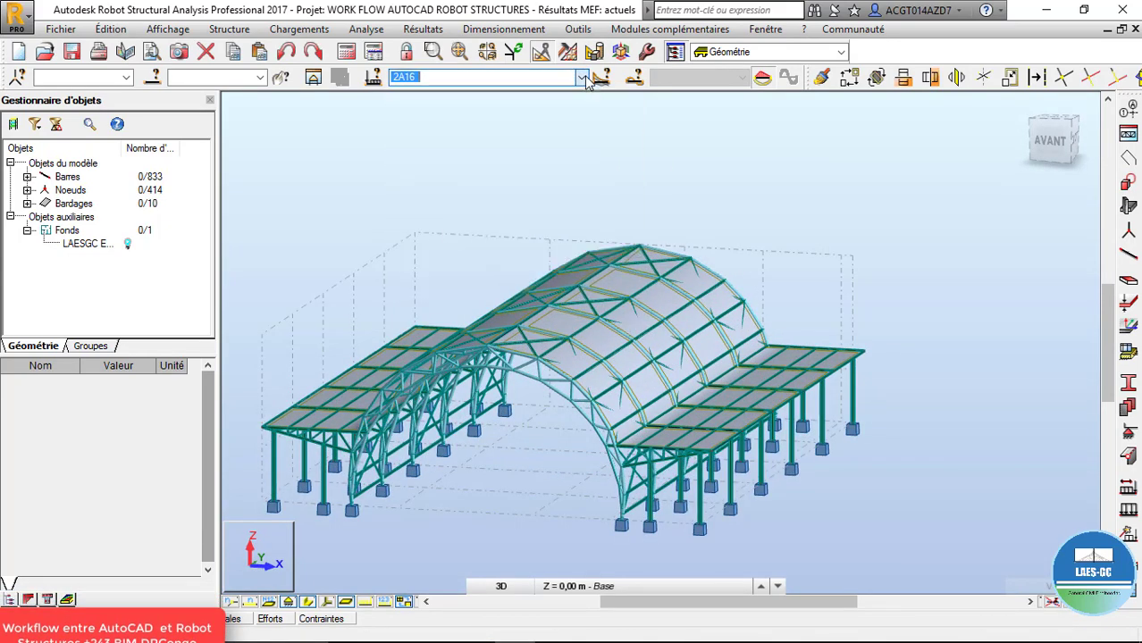
{"action": "scroll", "coordinate": [565, 223], "scroll_direction": "down", "scroll_amount": 3}
{"action": "left_click_drag", "start_coordinate": [650, 270], "coordinate": [594, 301]}
{"action": "scroll", "coordinate": [594, 306], "scroll_direction": "down", "scroll_amount": 3}
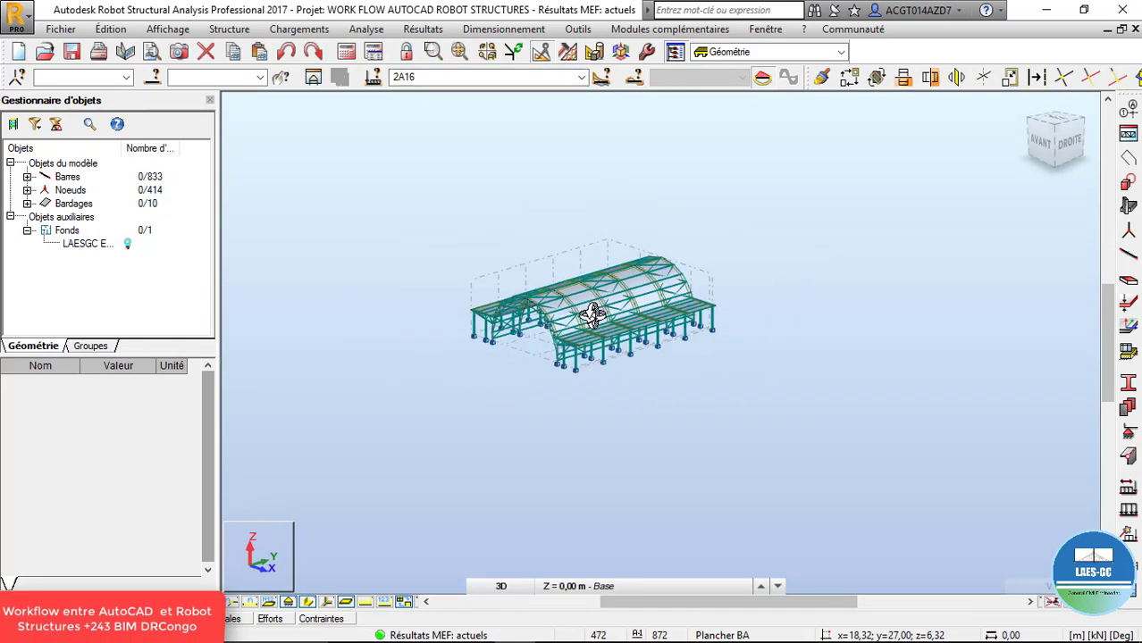
{"action": "scroll", "coordinate": [592, 314], "scroll_direction": "up", "scroll_amount": 5}
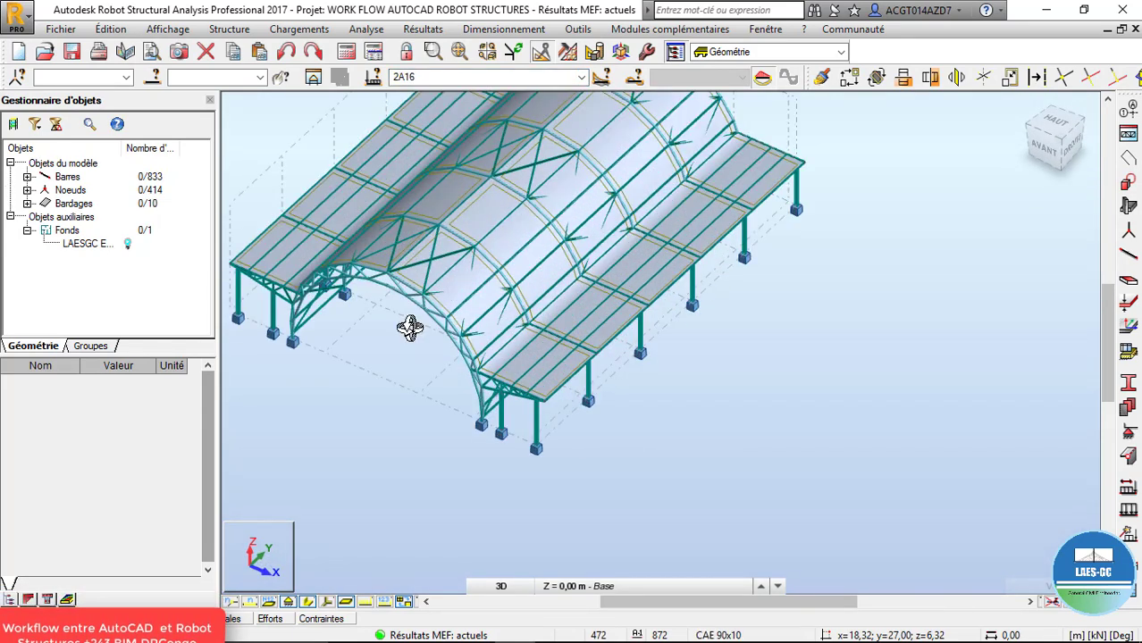
{"action": "scroll", "coordinate": [458, 428], "scroll_direction": "down", "scroll_amount": 3}
{"action": "left_click_drag", "start_coordinate": [543, 278], "coordinate": [596, 246]}
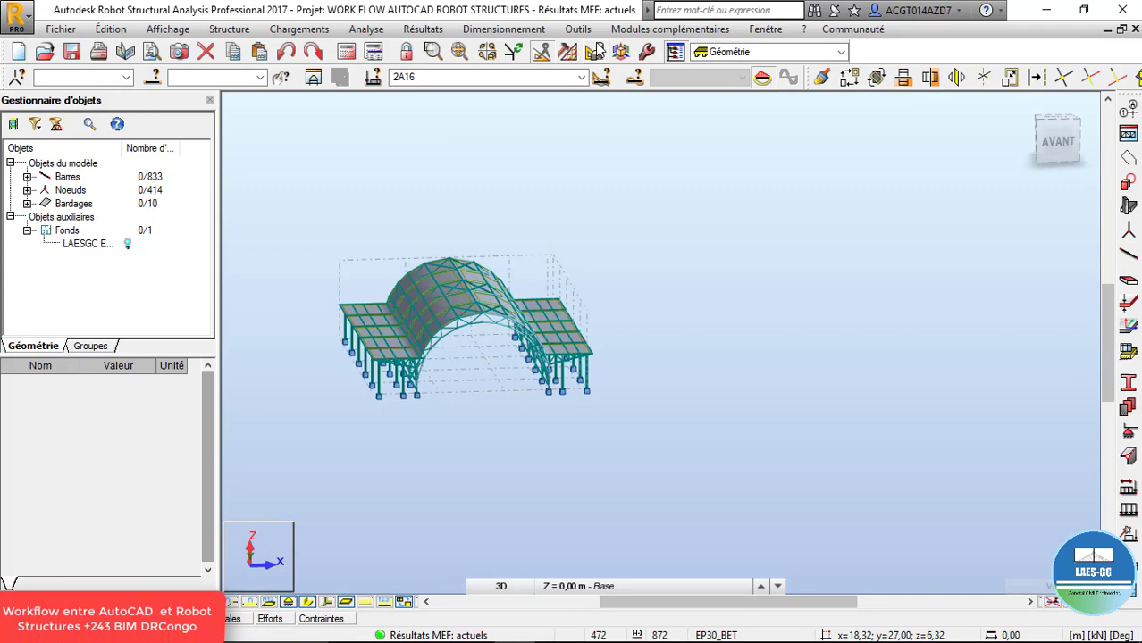
{"action": "left_click", "coordinate": [505, 30]}
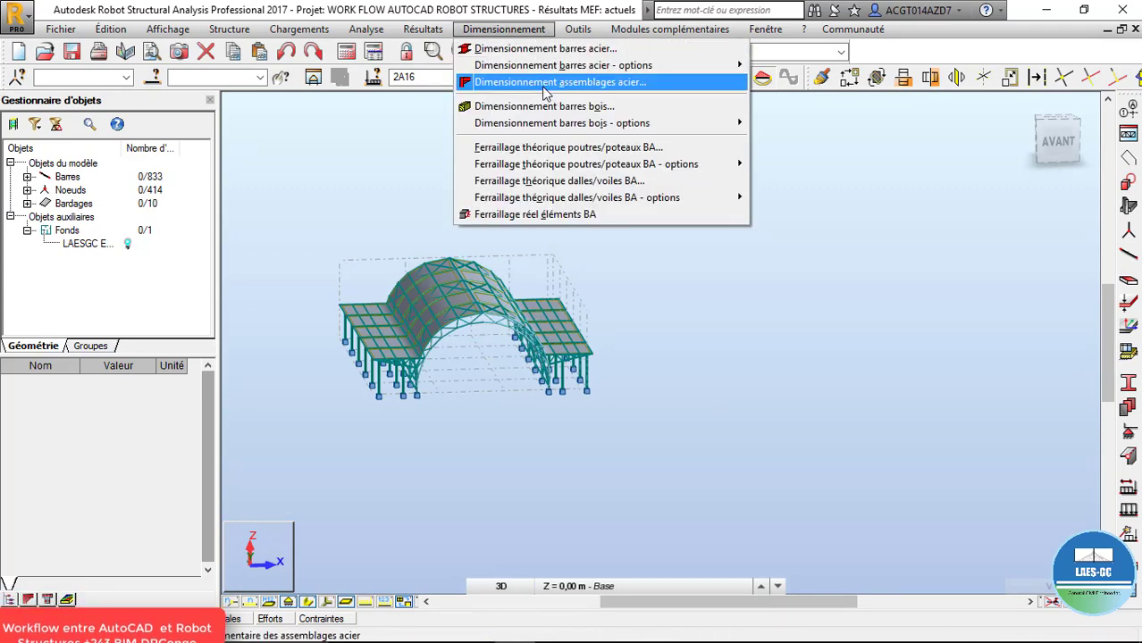
{"action": "left_click", "coordinate": [665, 336]}
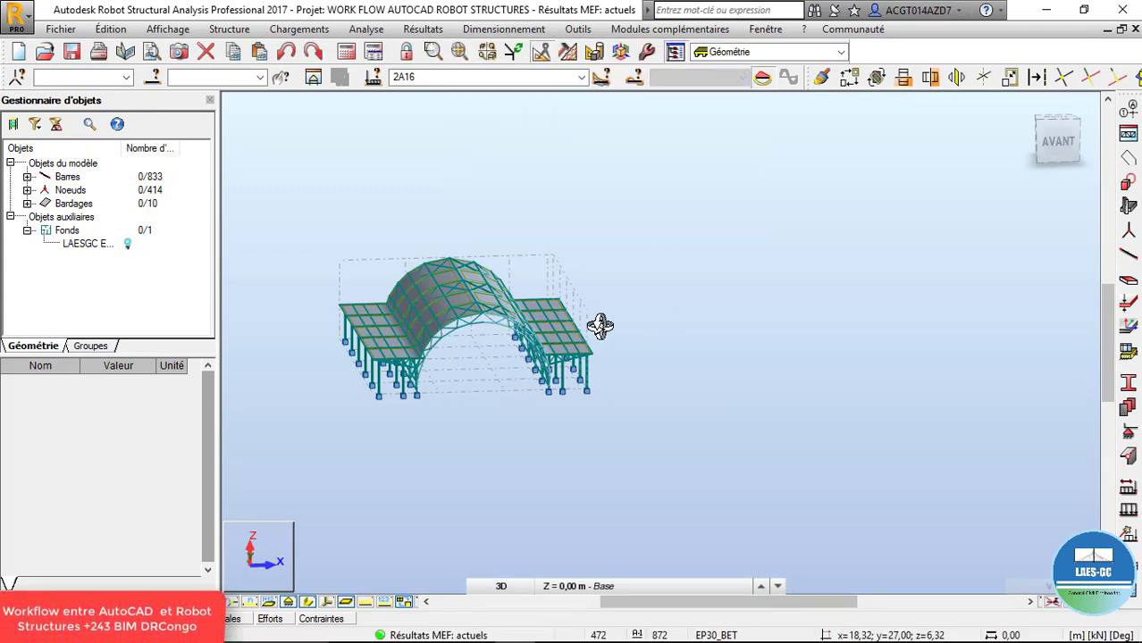
{"action": "middle_click_drag", "start_coordinate": [601, 327], "coordinate": [573, 402], "text": "shift"}
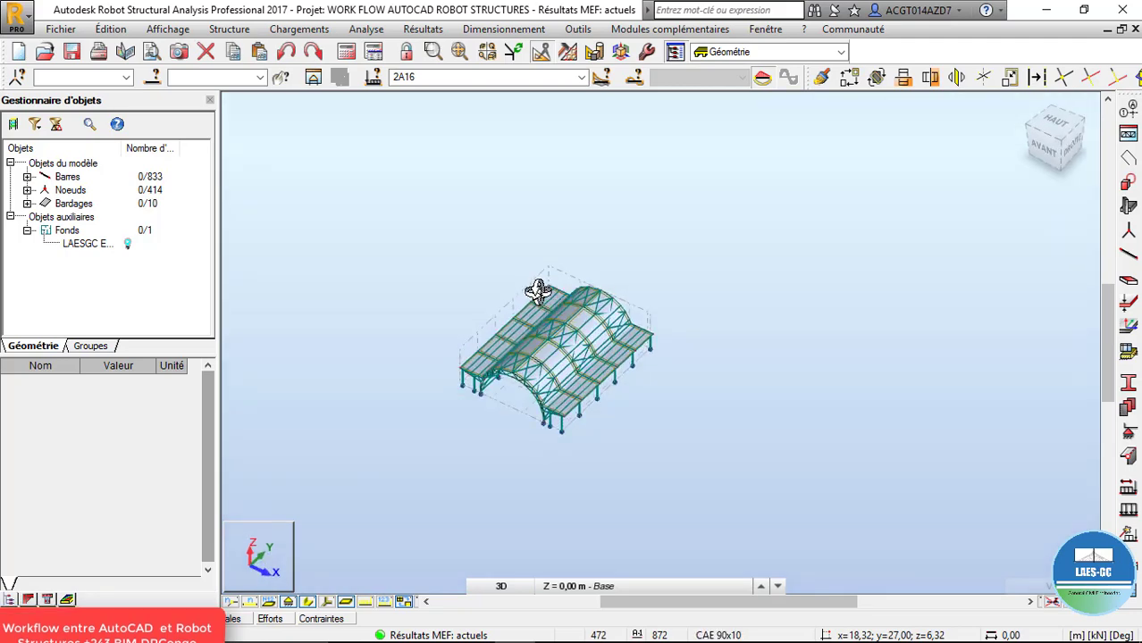
{"action": "scroll", "coordinate": [538, 291], "scroll_direction": "up", "scroll_amount": 3}
{"action": "middle_click_drag", "start_coordinate": [488, 314], "coordinate": [574, 326], "text": "shift"}
{"action": "scroll", "coordinate": [547, 427], "scroll_direction": "up", "scroll_amount": 5}
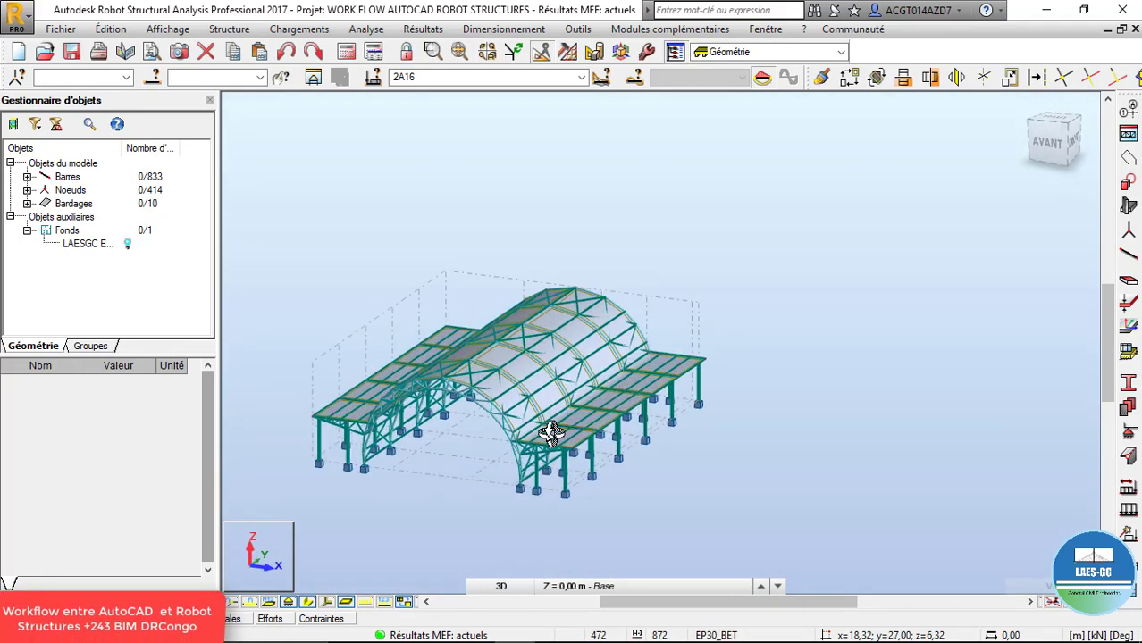
{"action": "scroll", "coordinate": [503, 383], "scroll_direction": "down", "scroll_amount": 6}
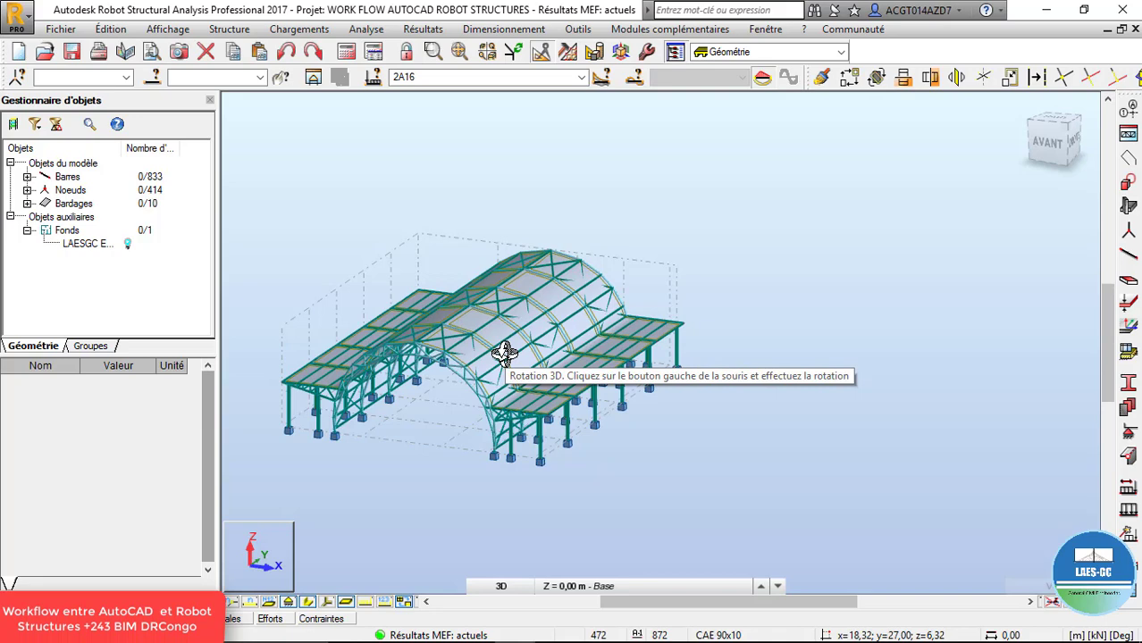
{"action": "scroll", "coordinate": [515, 345], "scroll_direction": "up", "scroll_amount": 5}
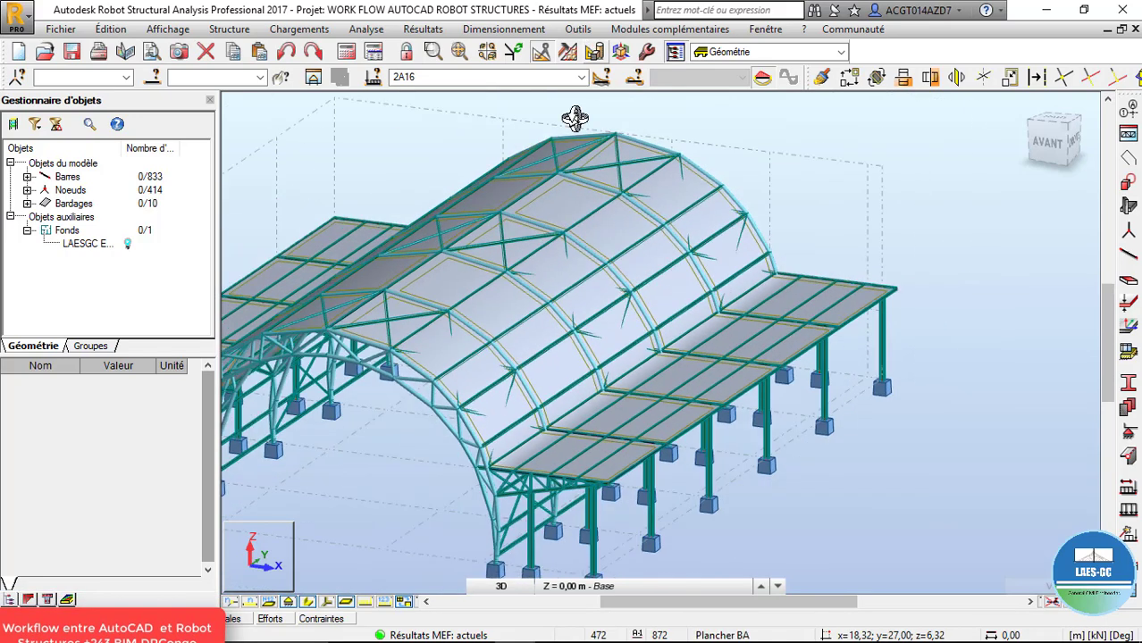
{"action": "scroll", "coordinate": [634, 320], "scroll_direction": "down", "scroll_amount": 2}
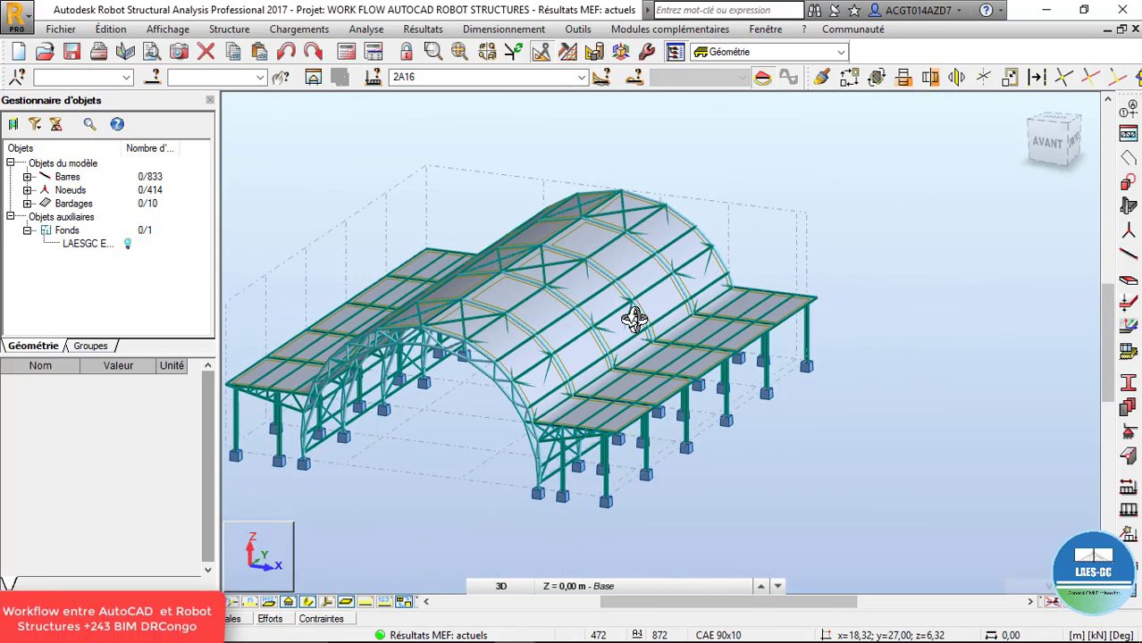